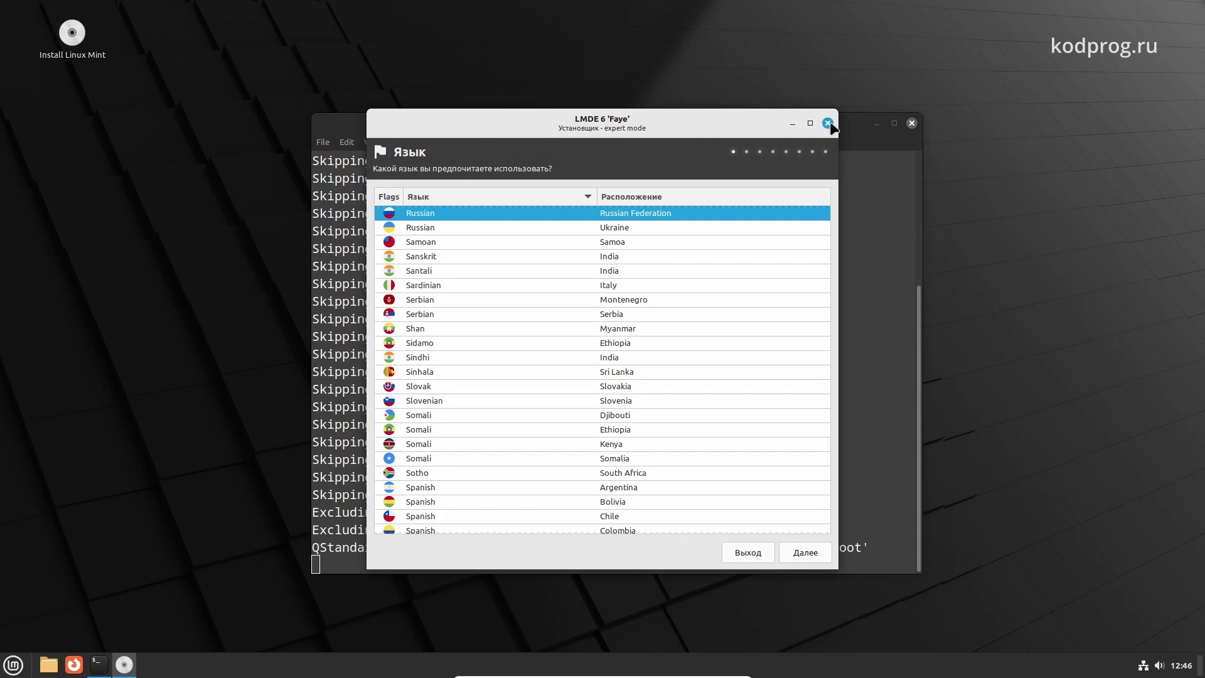
Close the expert-mode installer on its language step to bring up the 'Выйти?' confirmation
{"action": "left_click", "coordinate": [828, 123]}
Confirm quitting, close the terminal, and relaunch the regular Install Linux Mint installer
{"action": "left_click", "coordinate": [638, 359]}
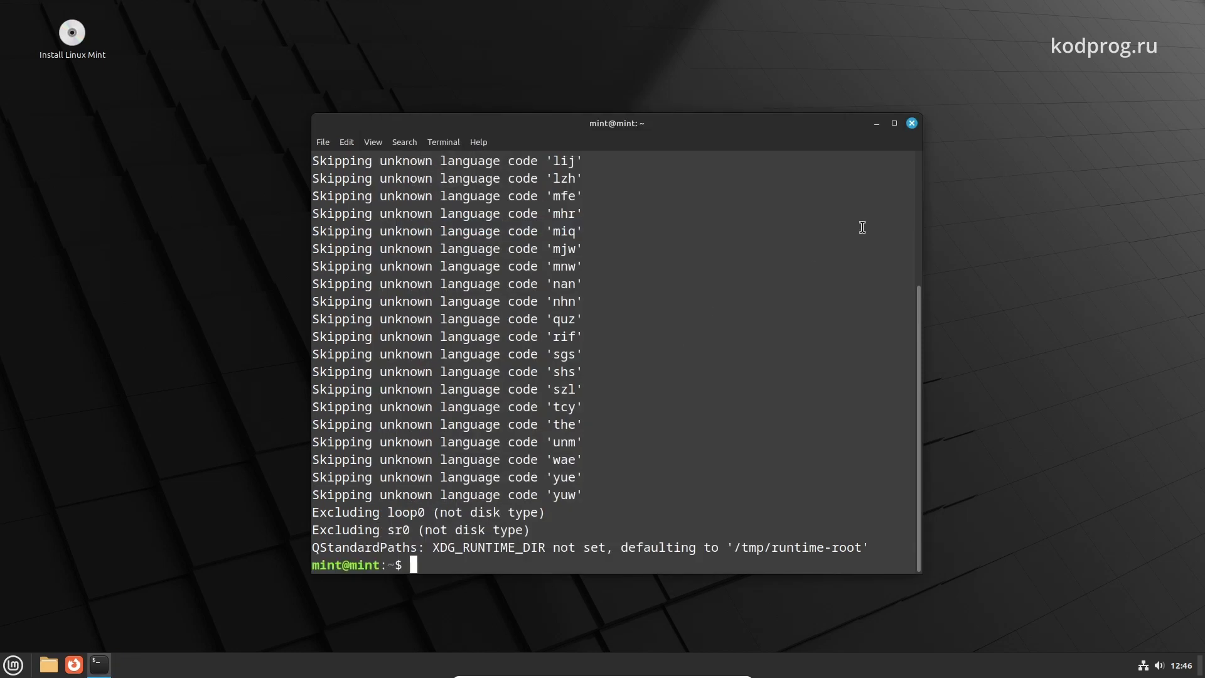
{"action": "left_click", "coordinate": [912, 124]}
{"action": "double_click", "coordinate": [72, 35]}
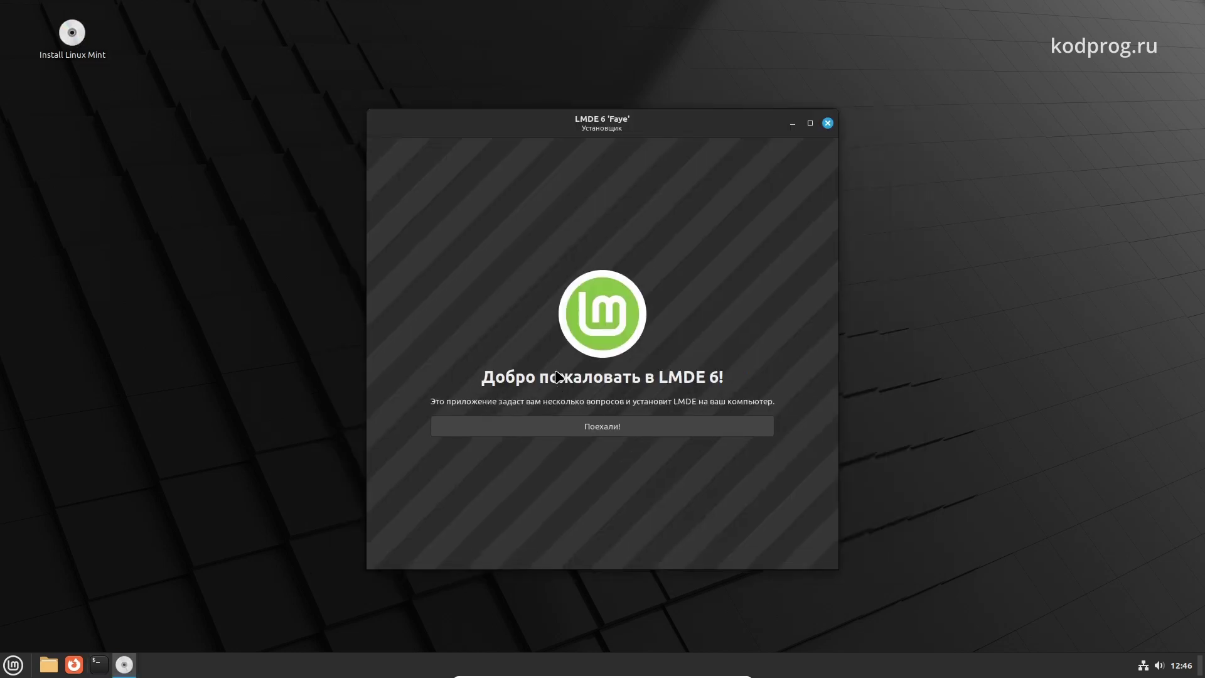
Keep Russian as the language, set the timezone to Moscow, and accept the Russian keyboard layout
{"action": "left_click", "coordinate": [611, 426]}
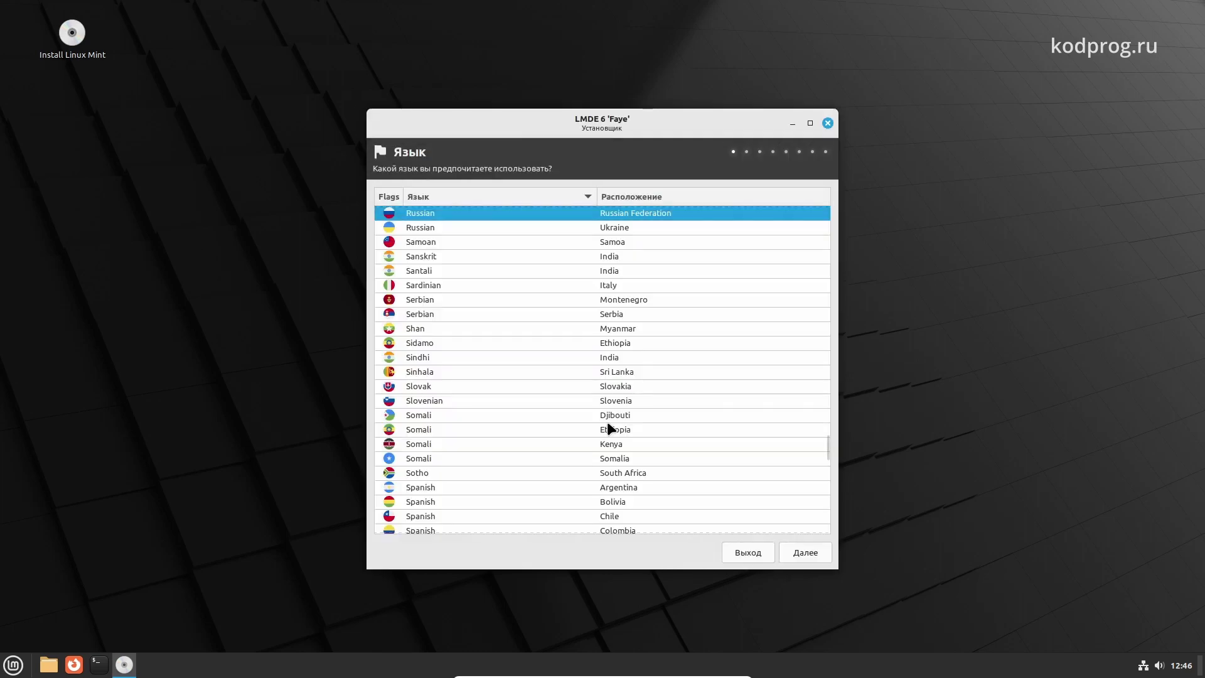
{"action": "left_click", "coordinate": [801, 555]}
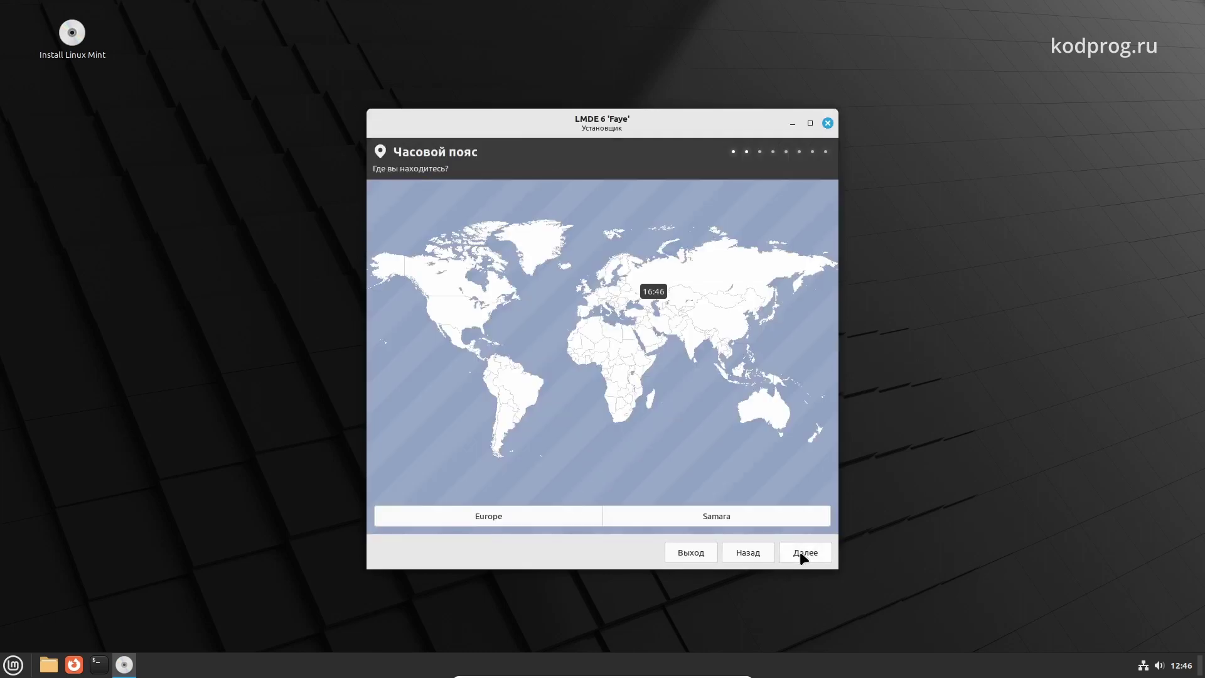
{"action": "left_click", "coordinate": [640, 279]}
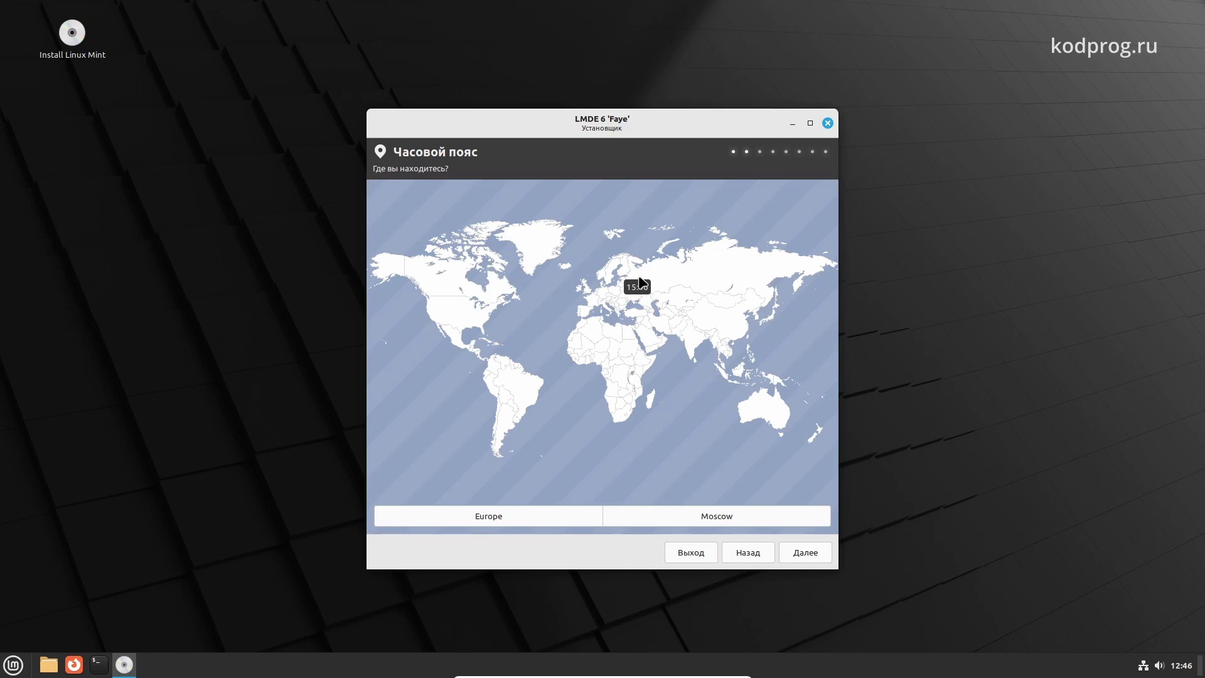
{"action": "left_click", "coordinate": [809, 558]}
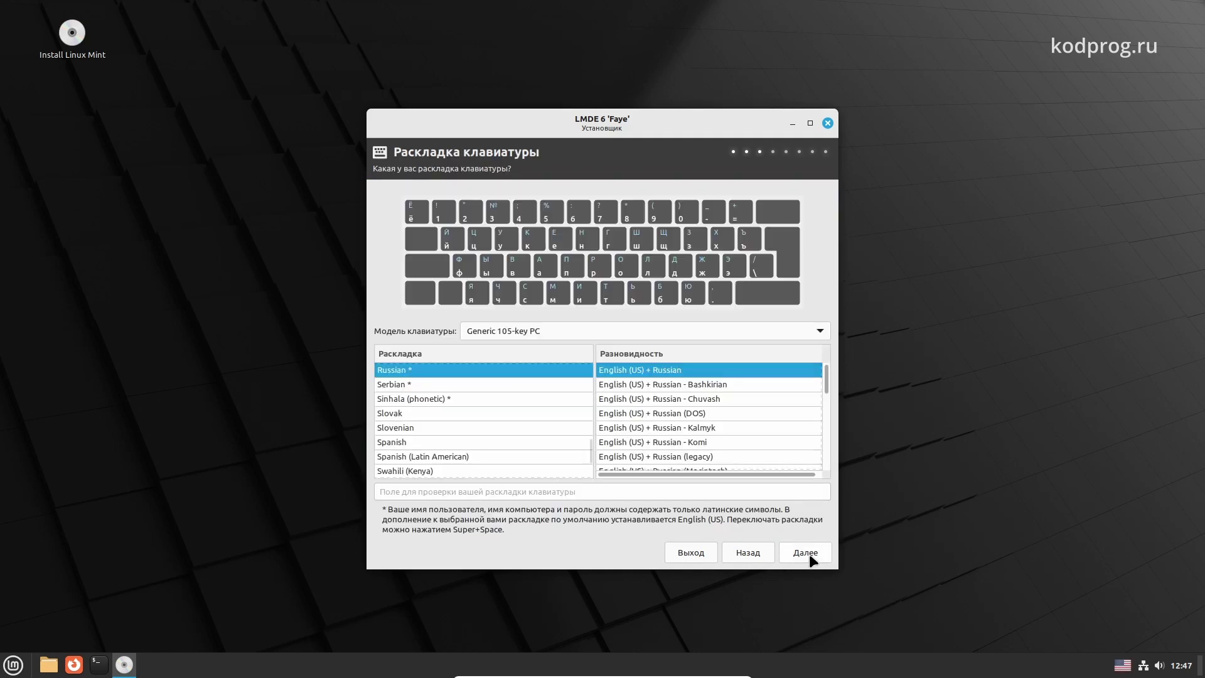
{"action": "left_click", "coordinate": [809, 557]}
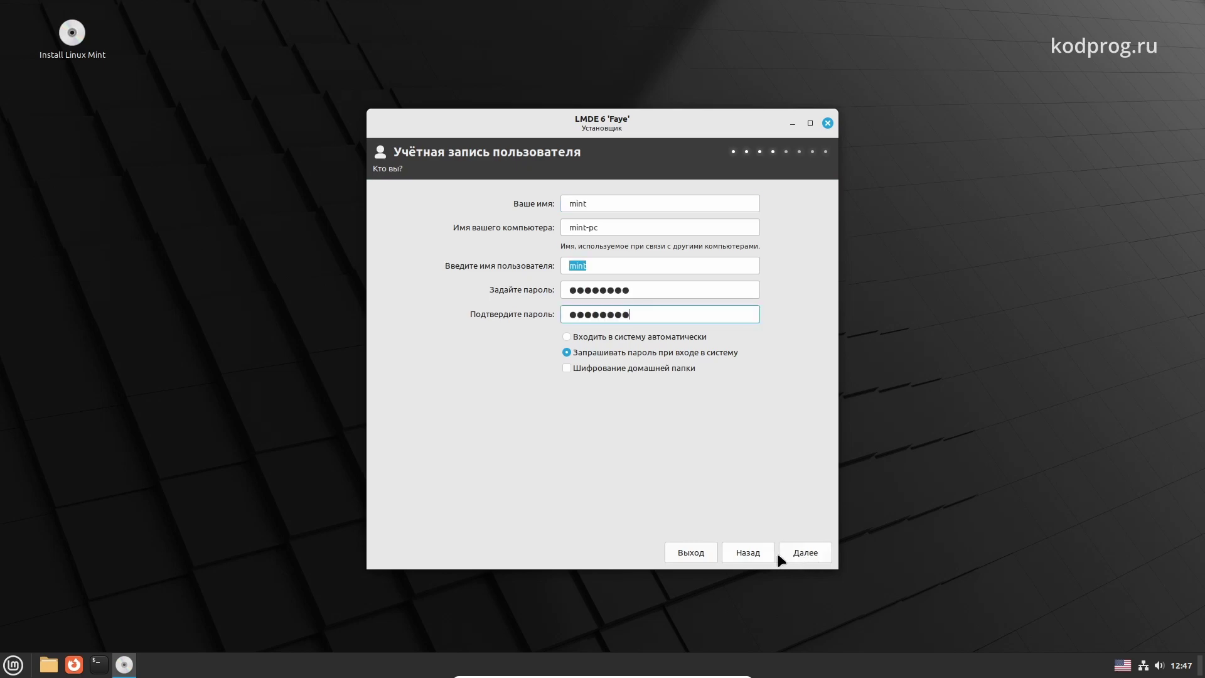
Continue past the account form and select the 21 GB VBOX HARDDISK (/dev/sda) as target
{"action": "left_click", "coordinate": [794, 558]}
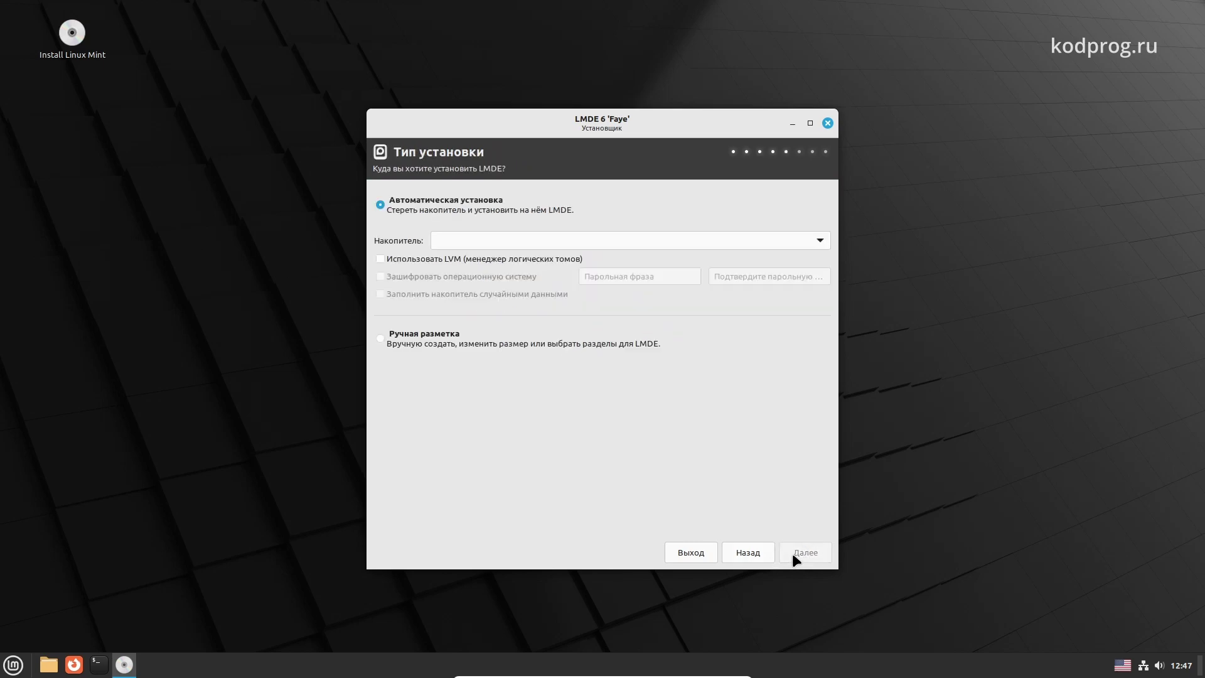
{"action": "left_click", "coordinate": [818, 241]}
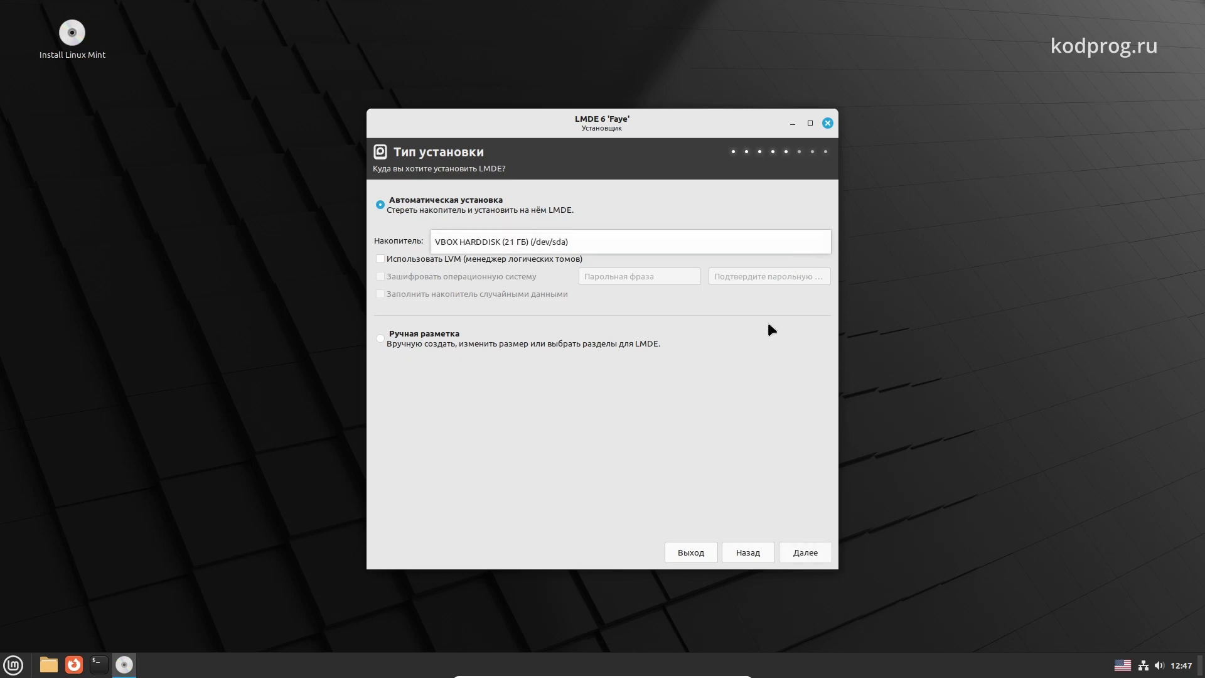
{"action": "left_click", "coordinate": [712, 244]}
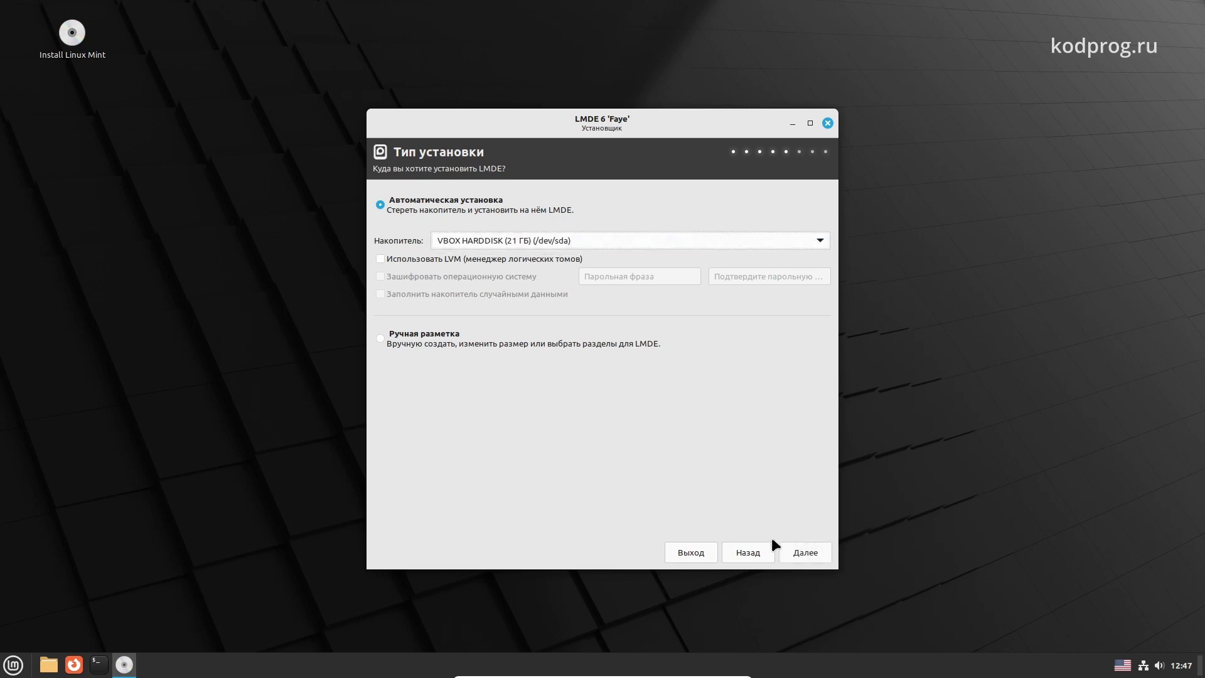
Proceed with automatic installation, agreeing to erase the disk and create a new partition table
{"action": "left_click", "coordinate": [795, 551]}
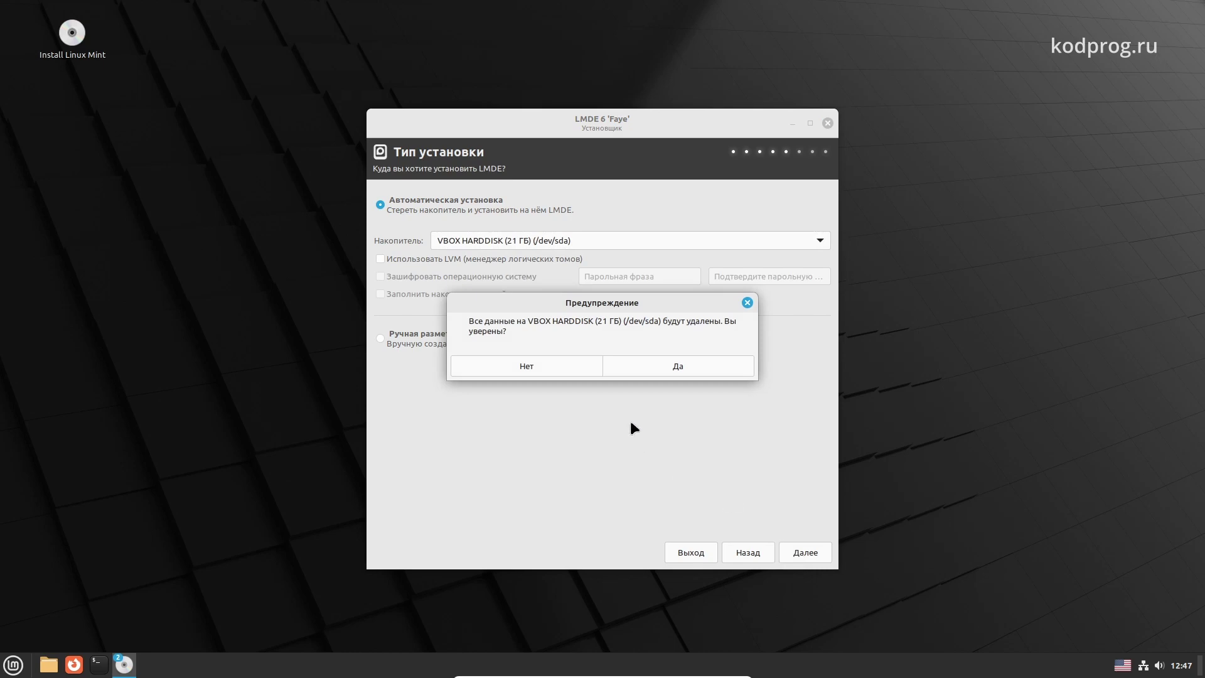
{"action": "left_click", "coordinate": [660, 367]}
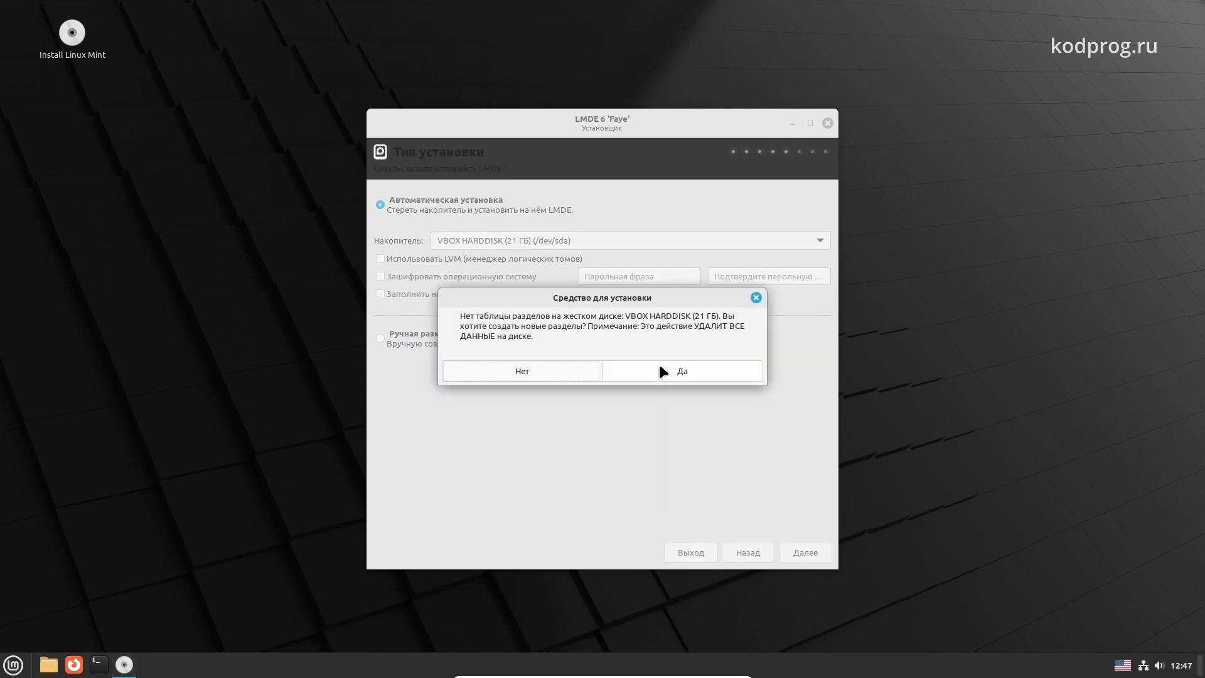
{"action": "left_click", "coordinate": [660, 367]}
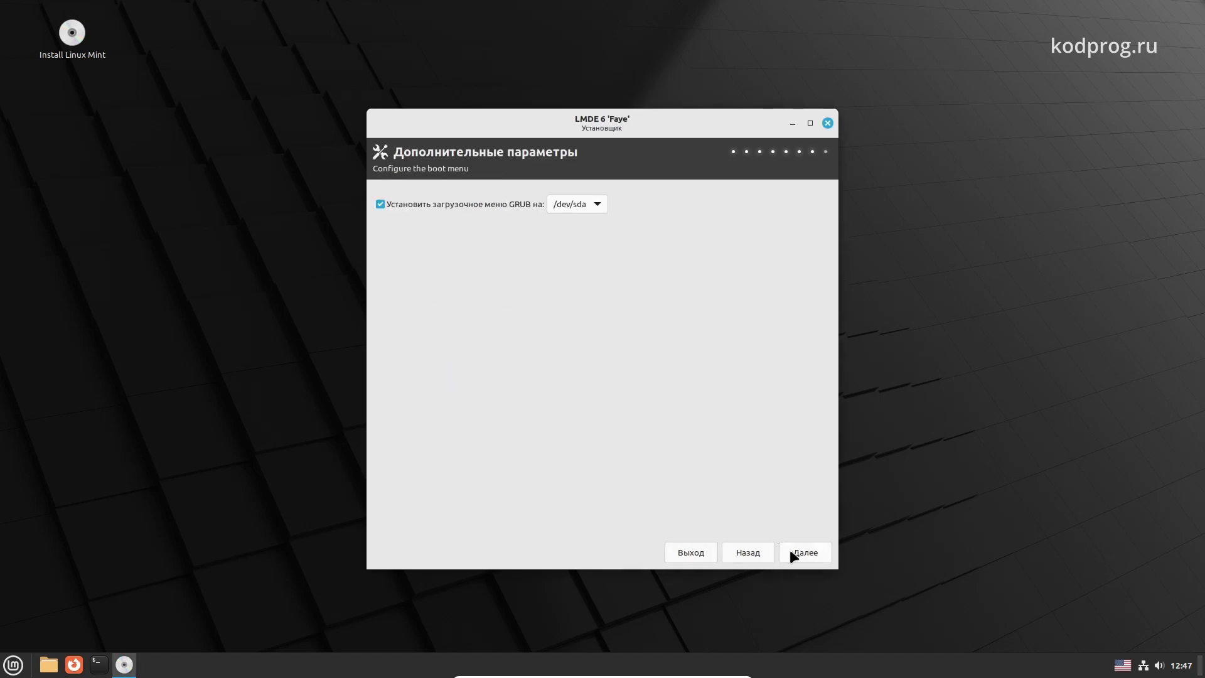
Accept the GRUB page, install LMDE 6 from the summary, and reboot when installation finishes
{"action": "left_click", "coordinate": [792, 555]}
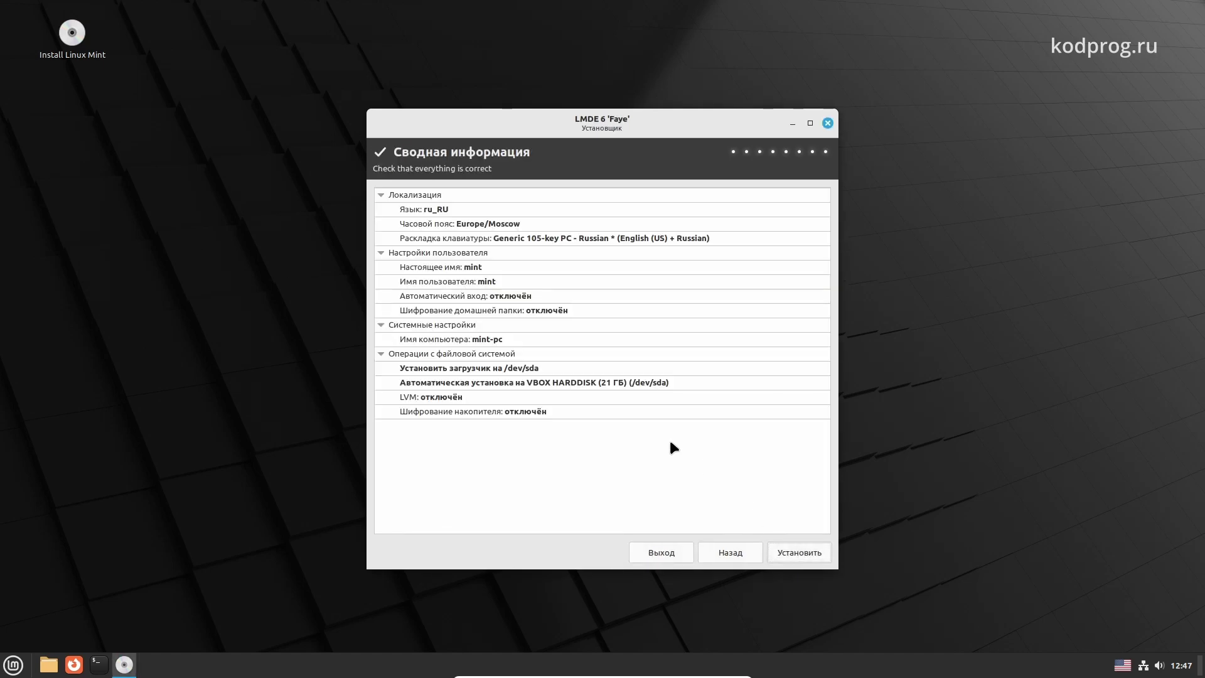
{"action": "left_click", "coordinate": [801, 551]}
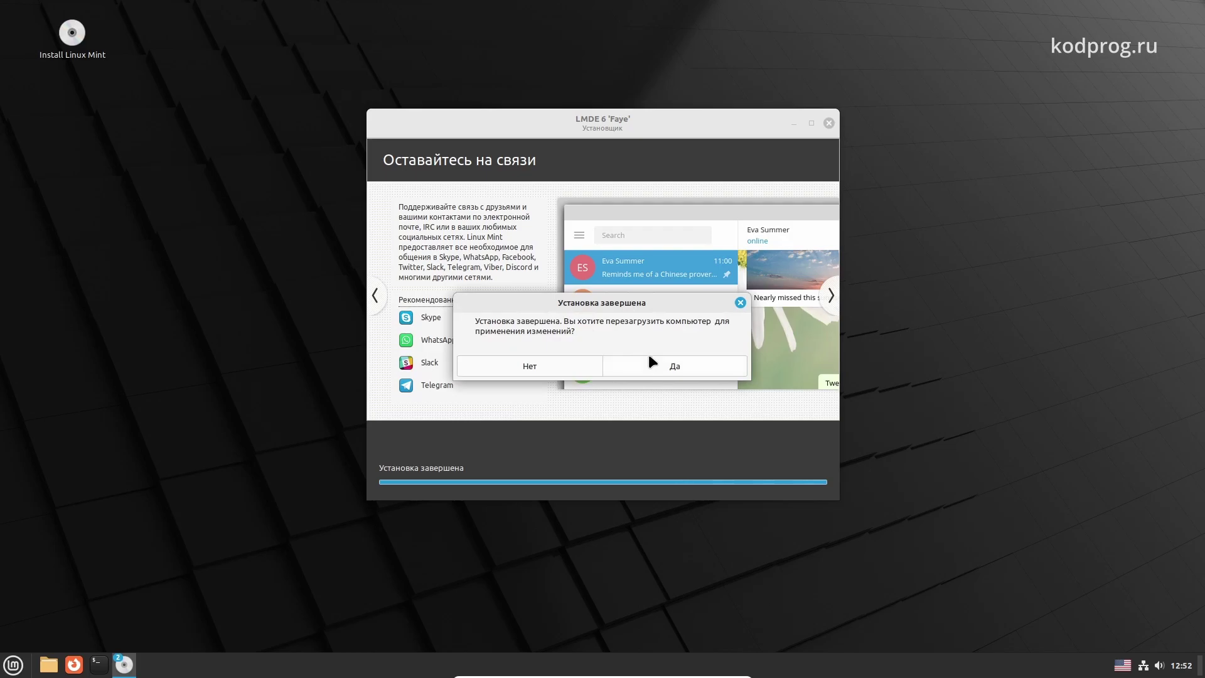
{"action": "left_click", "coordinate": [649, 355]}
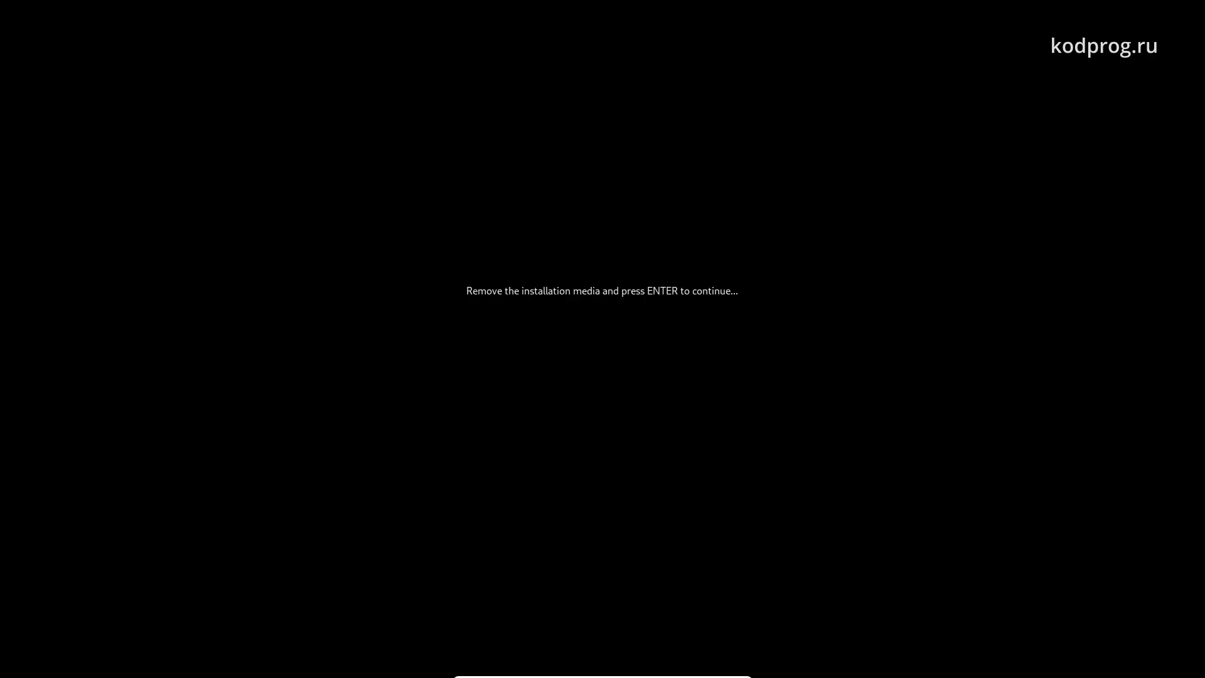
Boot LMDE 6 Faye from GRUB after removing the install media and log in with the user password
{"action": "key", "text": "Return"}
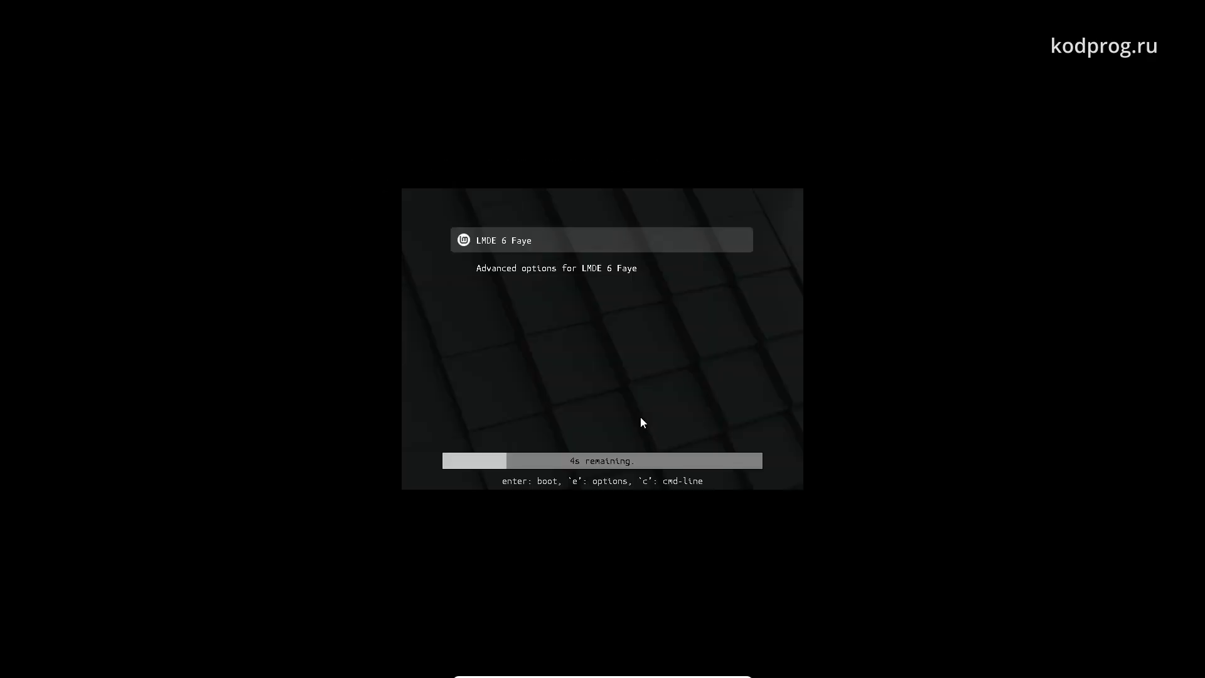
{"action": "key", "text": "Return"}
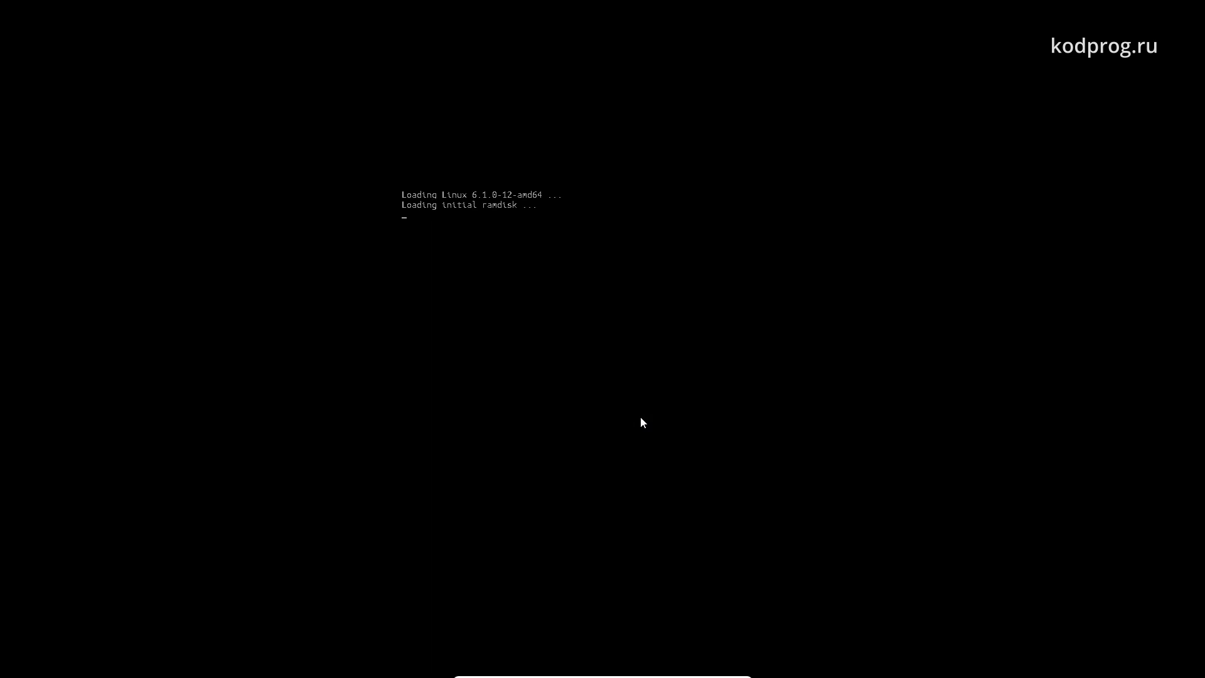
{"action": "type", "text": "1"}
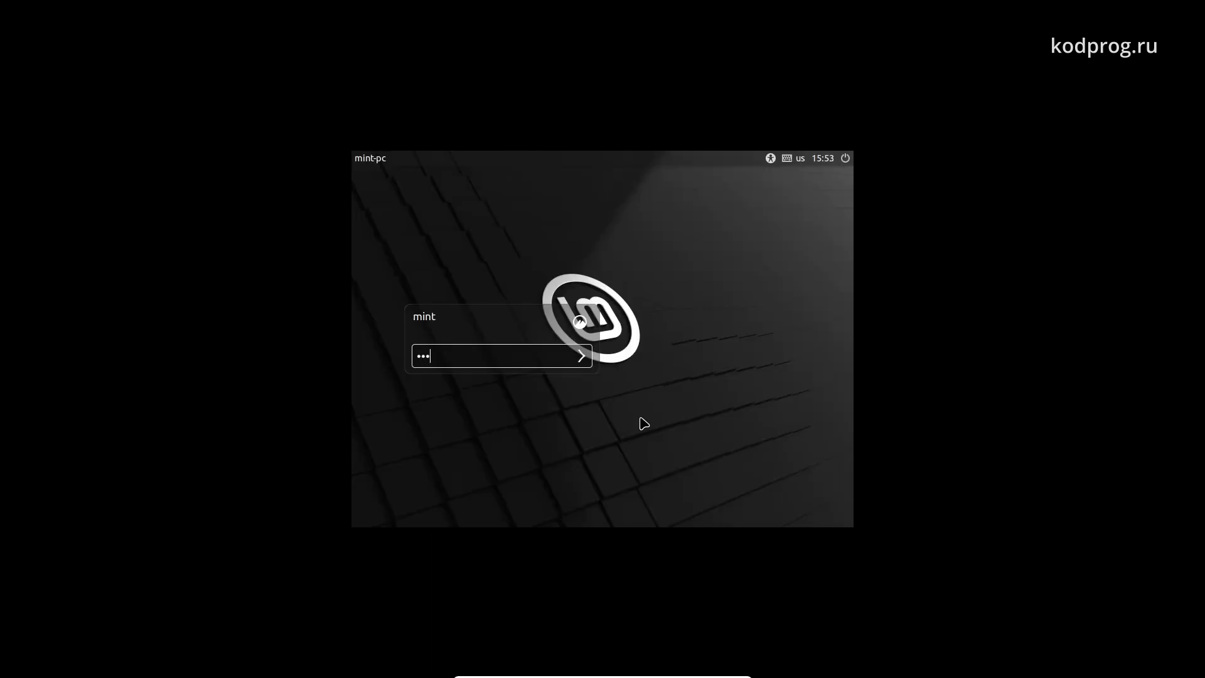
{"action": "key", "text": "Return"}
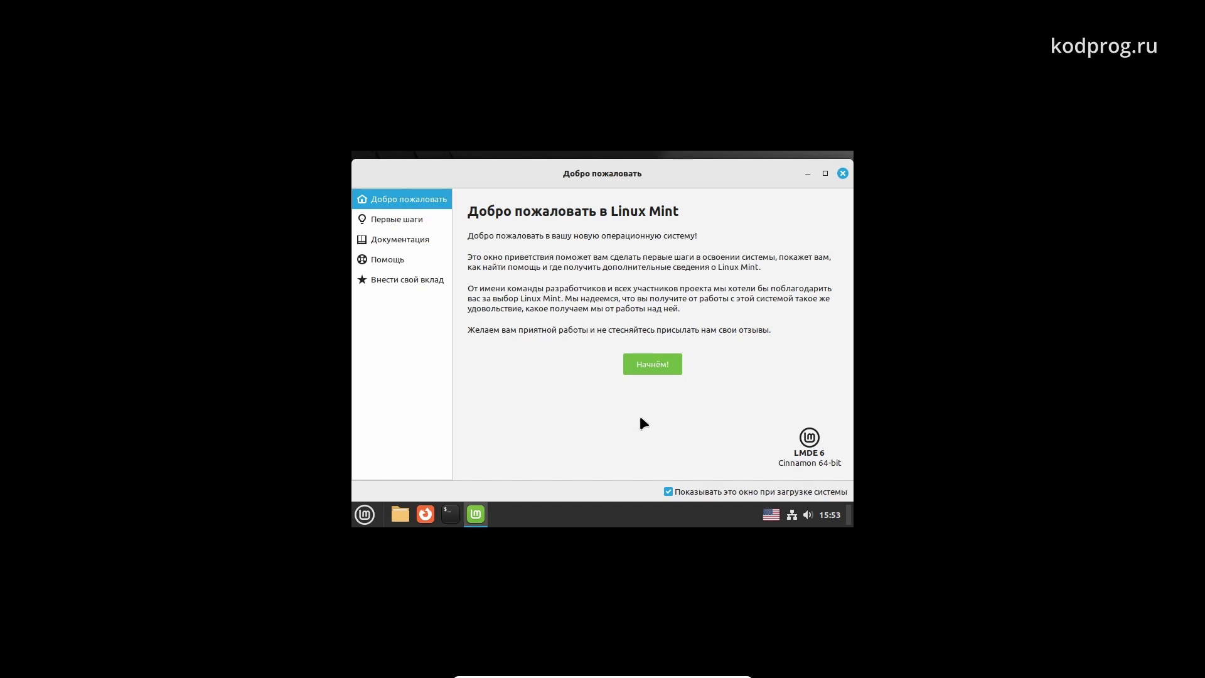
Minimize the welcome window and choose the 1920 × 1080 (16:9) resolution in Display settings
{"action": "left_click", "coordinate": [807, 172]}
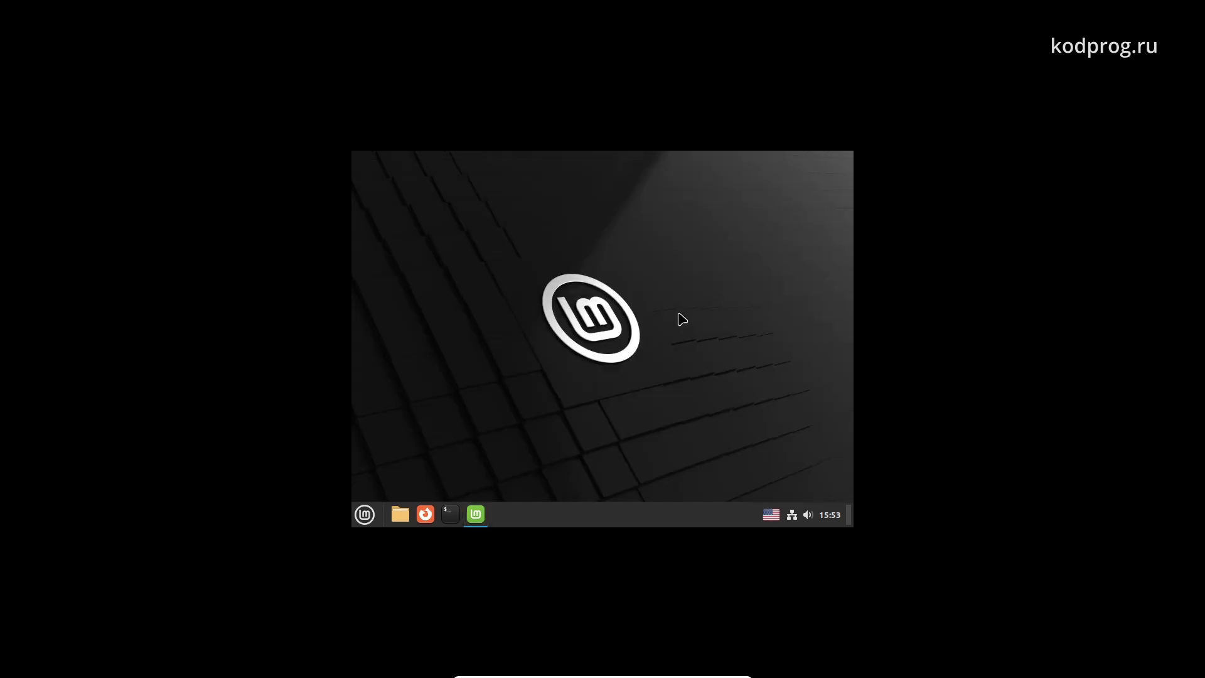
{"action": "right_click", "coordinate": [665, 314]}
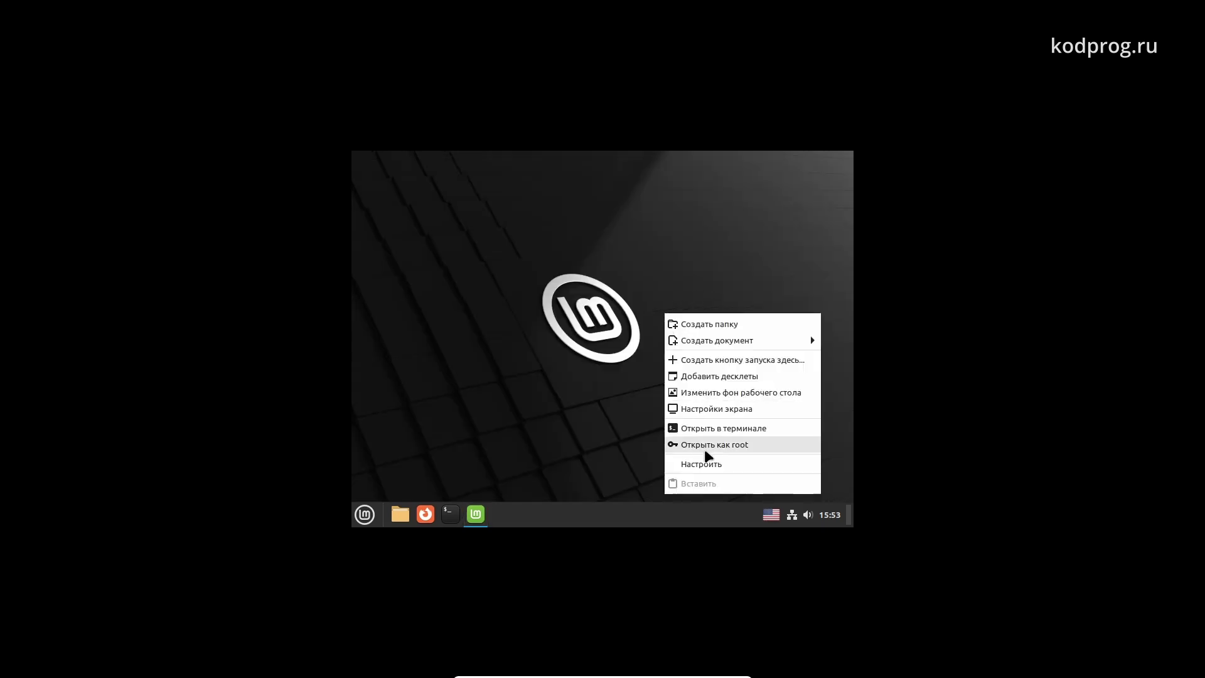
{"action": "left_click", "coordinate": [709, 408]}
{"action": "left_click", "coordinate": [680, 385]}
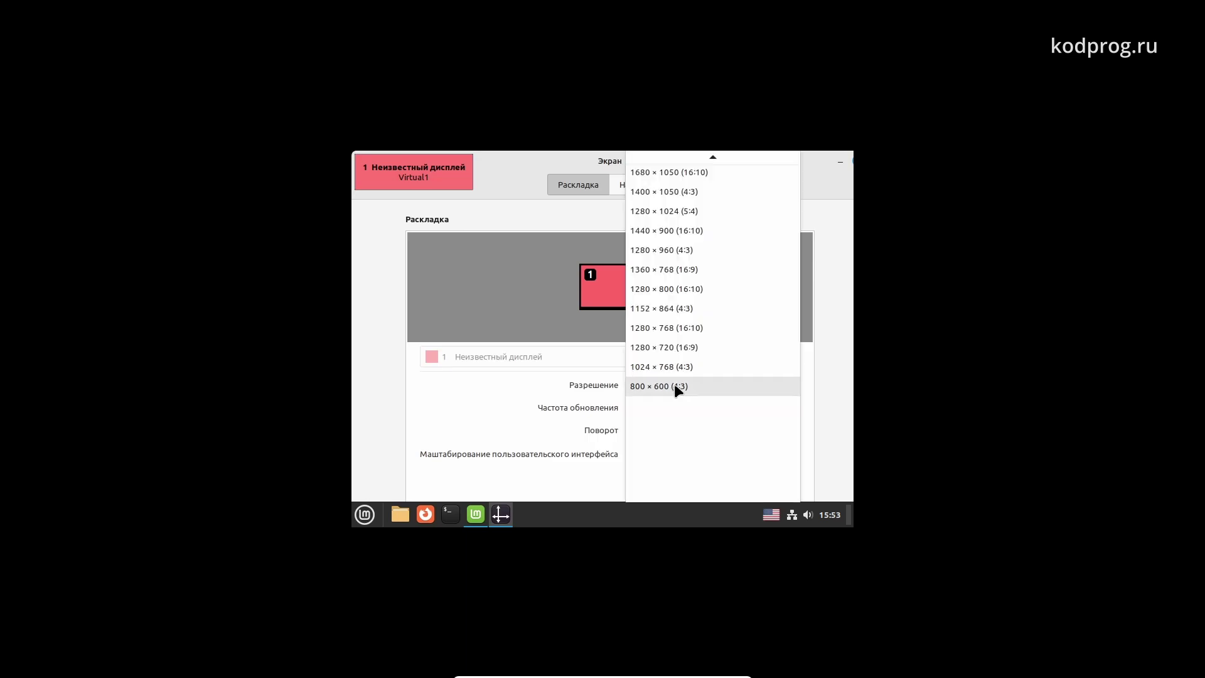
{"action": "scroll", "coordinate": [683, 238], "scroll_direction": "up", "scroll_amount": 2}
{"action": "scroll", "coordinate": [677, 227], "scroll_direction": "up", "scroll_amount": 1}
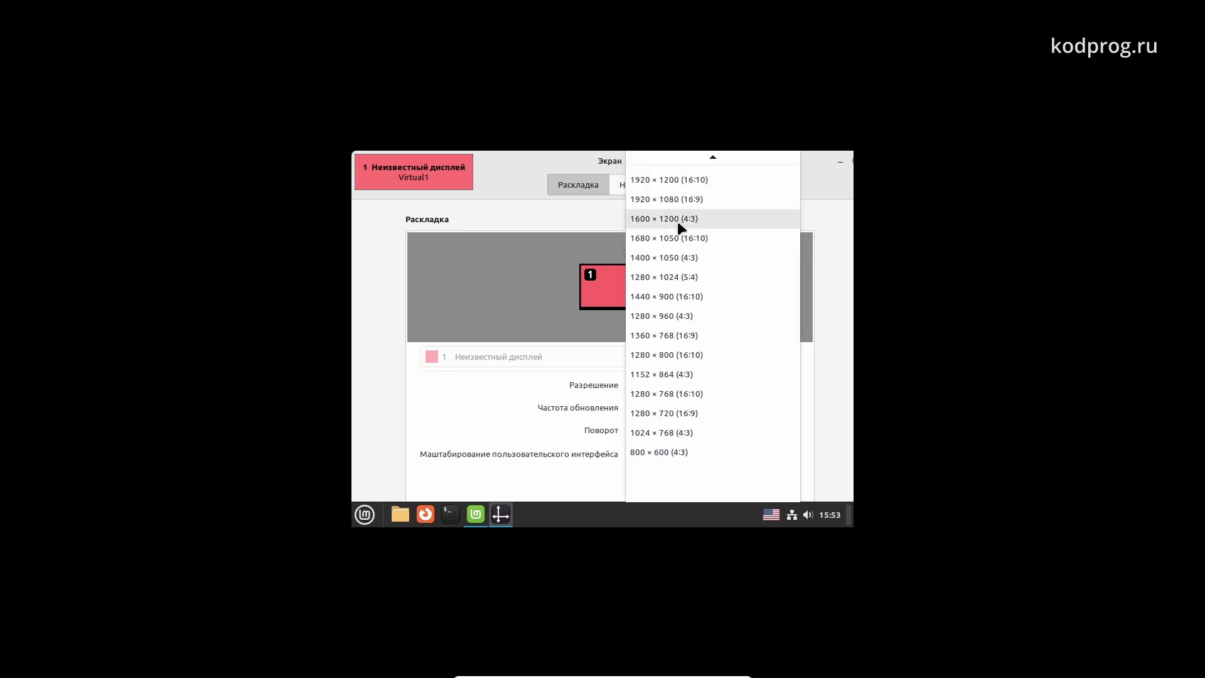
{"action": "left_click", "coordinate": [681, 199]}
{"action": "scroll", "coordinate": [838, 456], "scroll_direction": "down", "scroll_amount": 1}
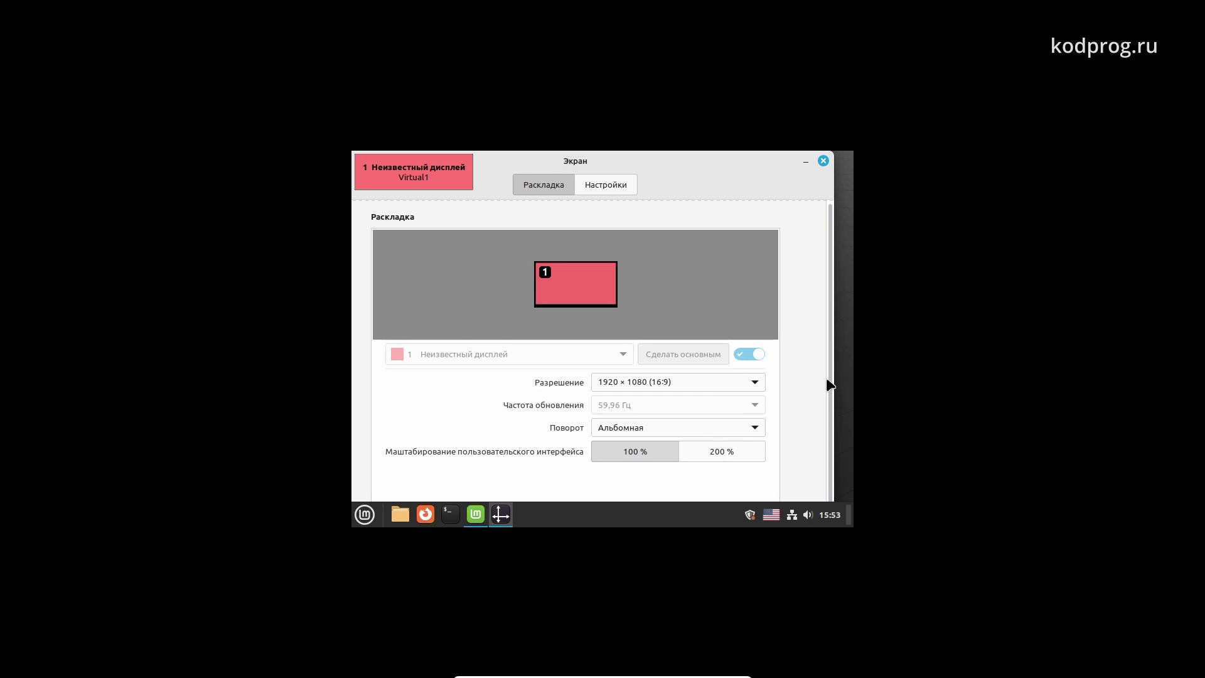
Apply and keep the 1920 × 1080 resolution, then close Display settings
{"action": "mouse_move", "coordinate": [688, 182]}
{"action": "left_mouse_down"}
{"action": "mouse_move", "coordinate": [700, 194]}
{"action": "mouse_move", "coordinate": [699, 168]}
{"action": "left_mouse_up"}
{"action": "left_click_drag", "start_coordinate": [795, 353], "coordinate": [796, 268]}
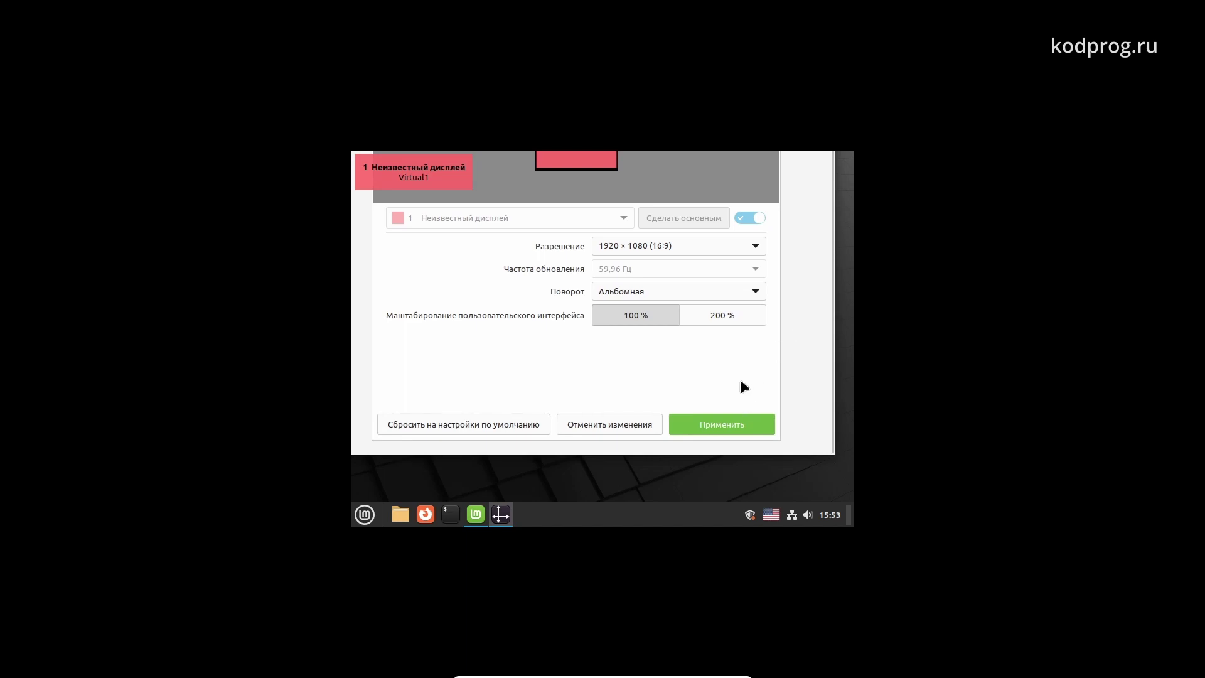
{"action": "left_click", "coordinate": [747, 429]}
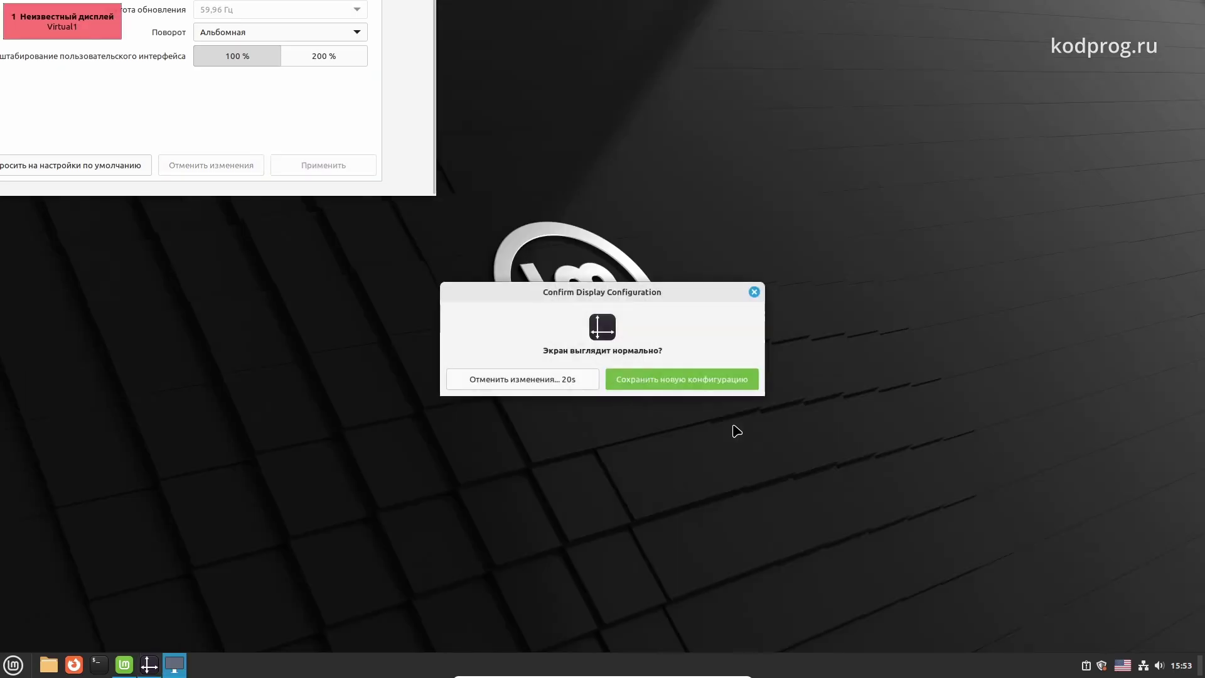
{"action": "left_click", "coordinate": [650, 388]}
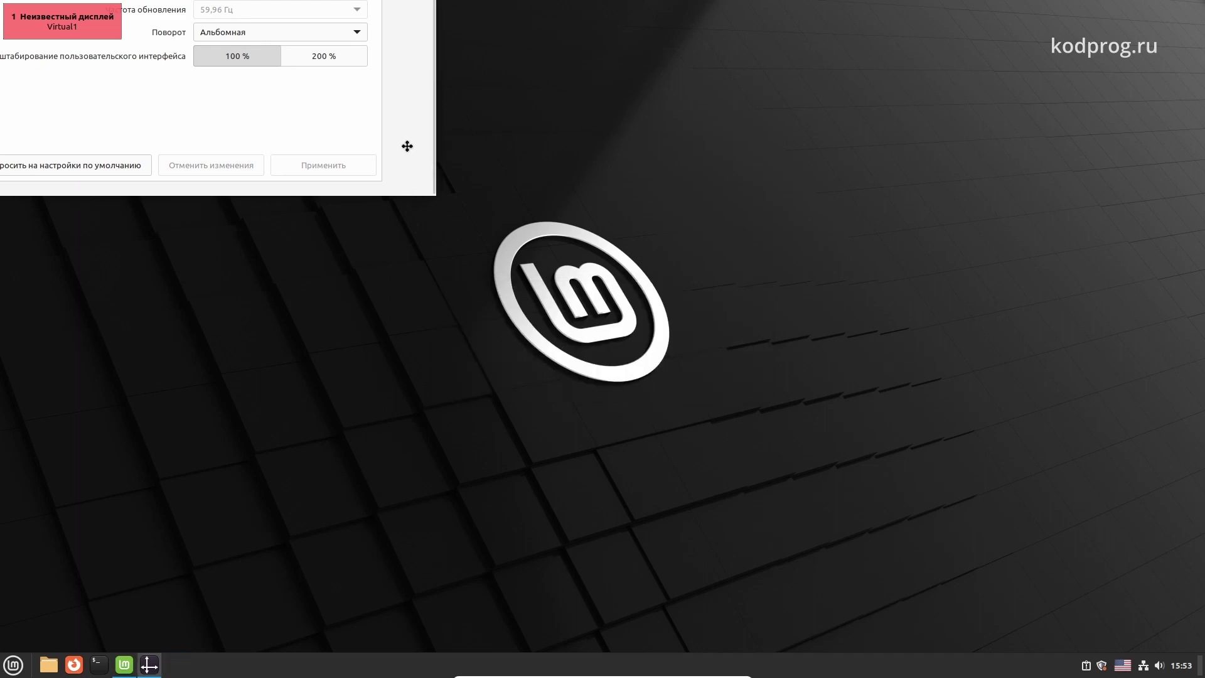
{"action": "left_click_drag", "start_coordinate": [407, 147], "coordinate": [708, 471]}
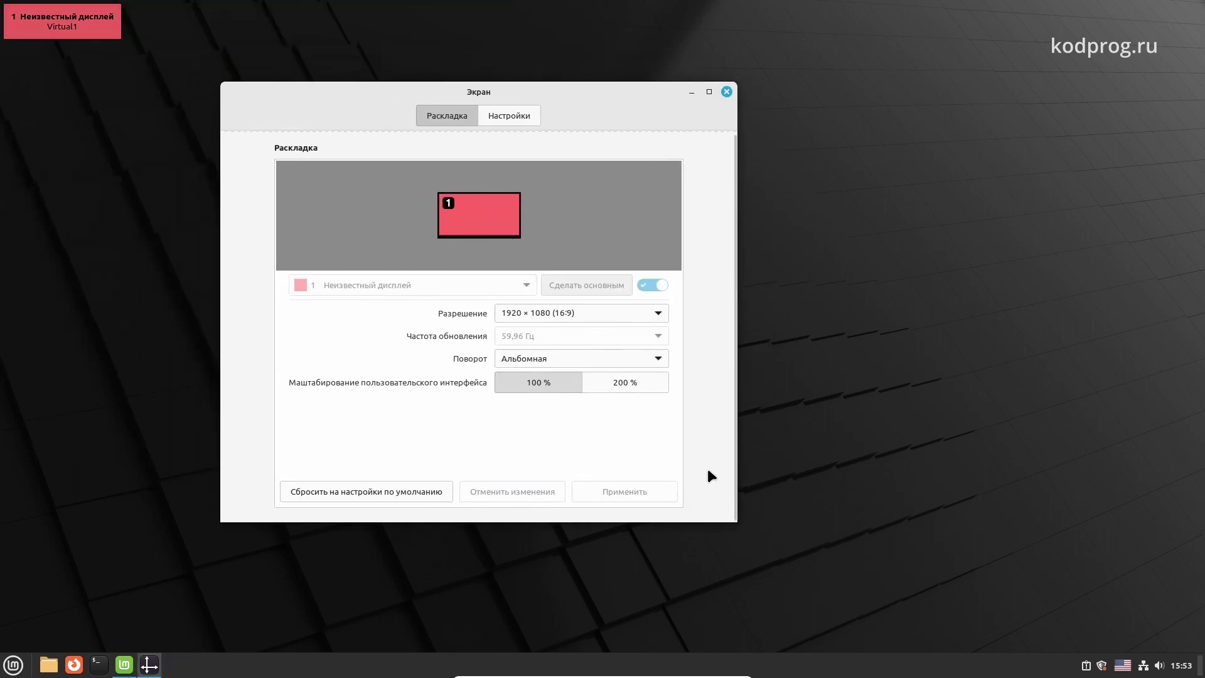
{"action": "left_click", "coordinate": [726, 92]}
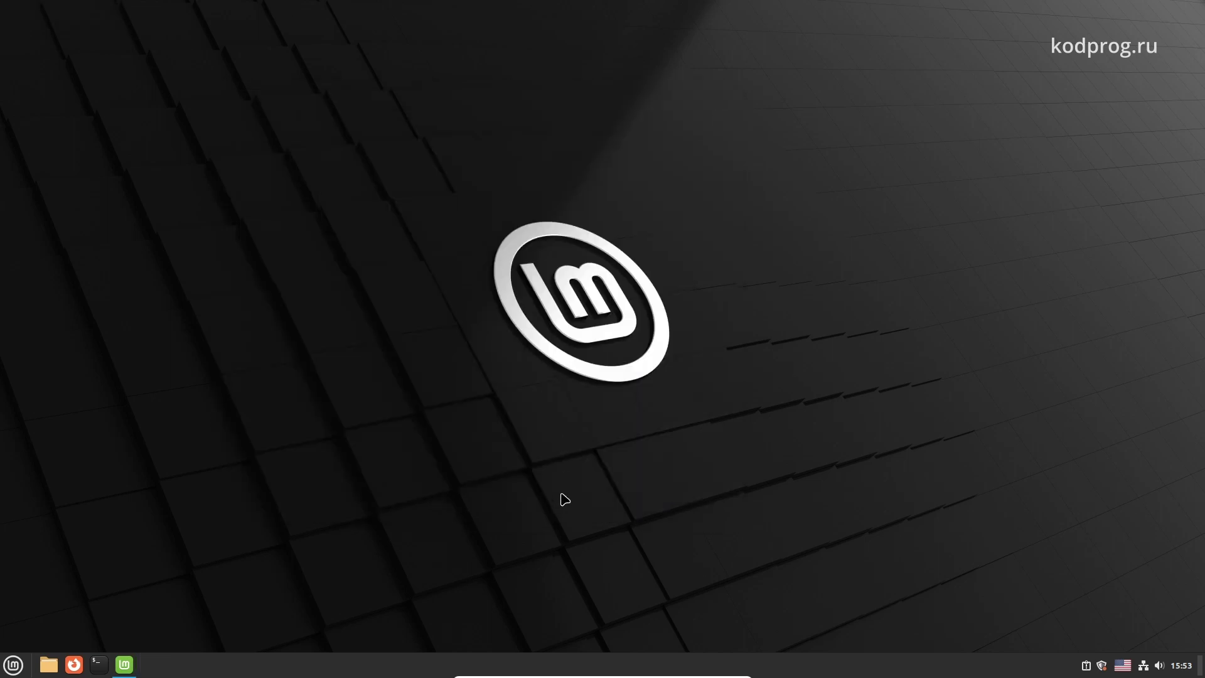
Restore the Welcome Screen and stop it from showing at startup
{"action": "left_click", "coordinate": [129, 660]}
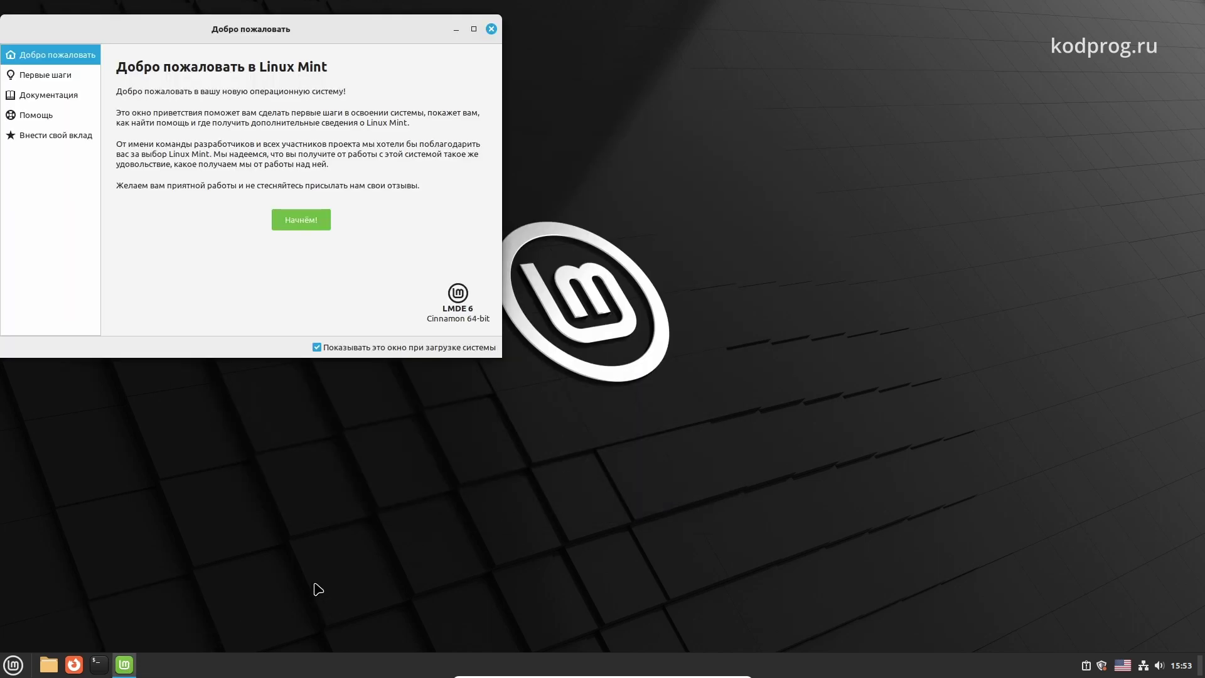
{"action": "left_click_drag", "start_coordinate": [194, 31], "coordinate": [509, 199]}
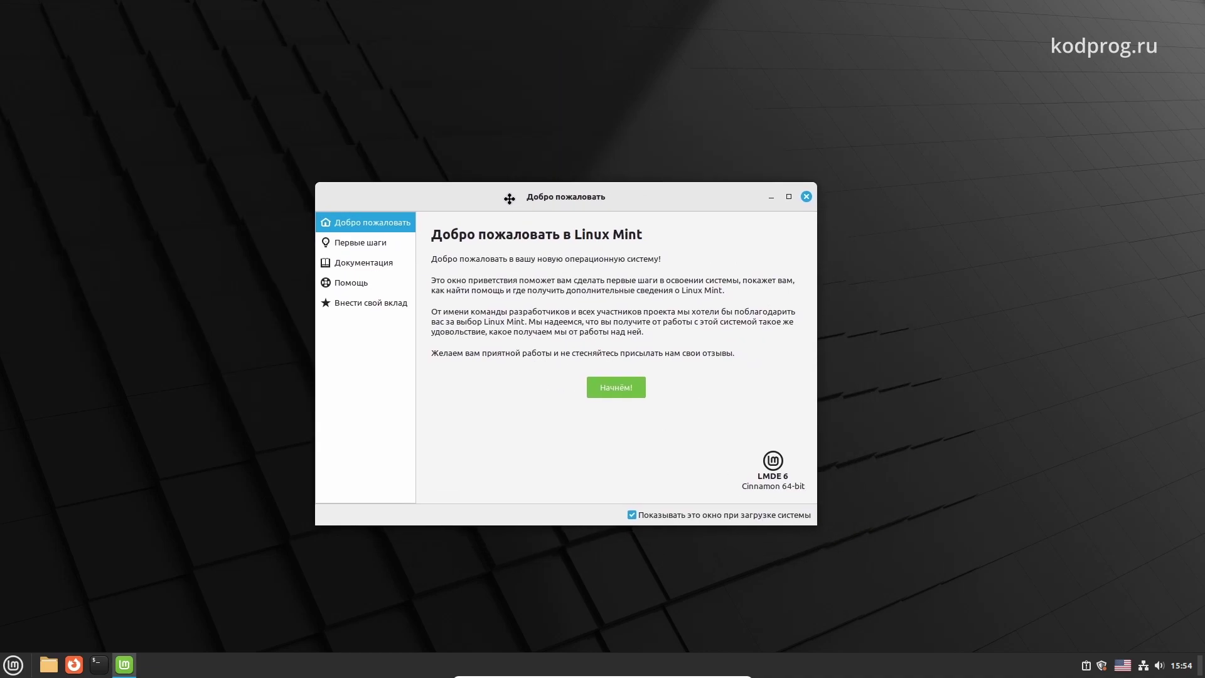
{"action": "left_click", "coordinate": [707, 513]}
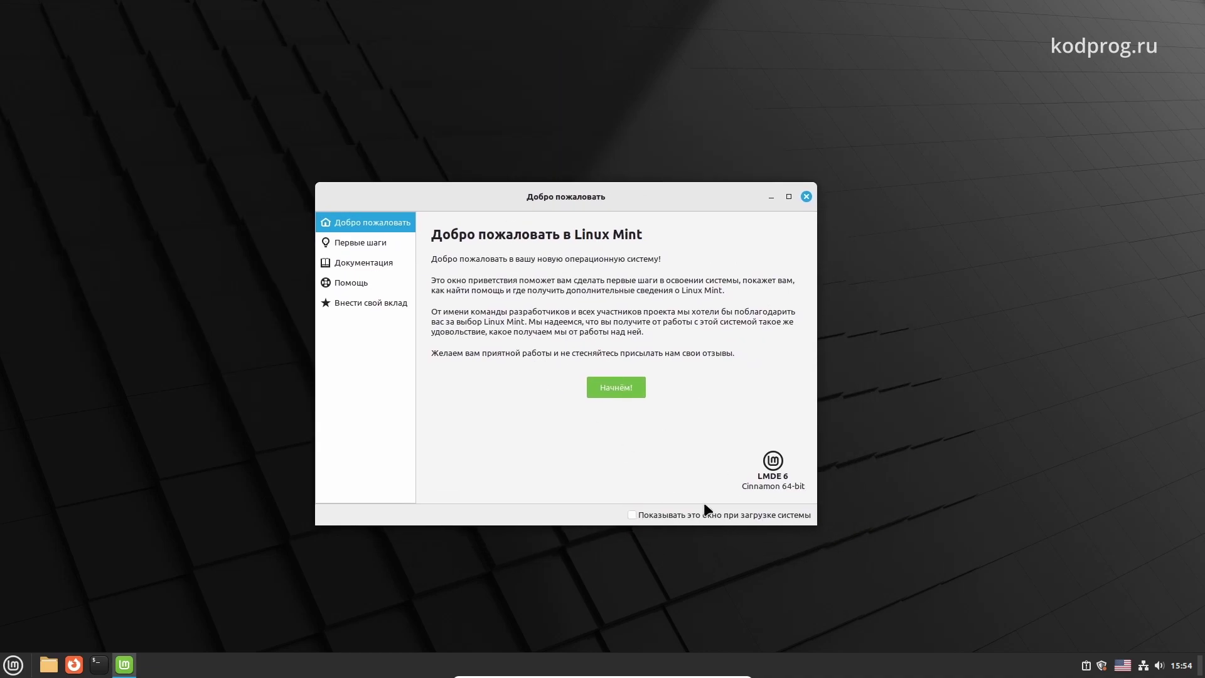
Browse the Welcome Screen's first steps, documentation, help and contribute pages, then close it
{"action": "left_click", "coordinate": [613, 385]}
{"action": "scroll", "coordinate": [621, 395], "scroll_direction": "down", "scroll_amount": 3}
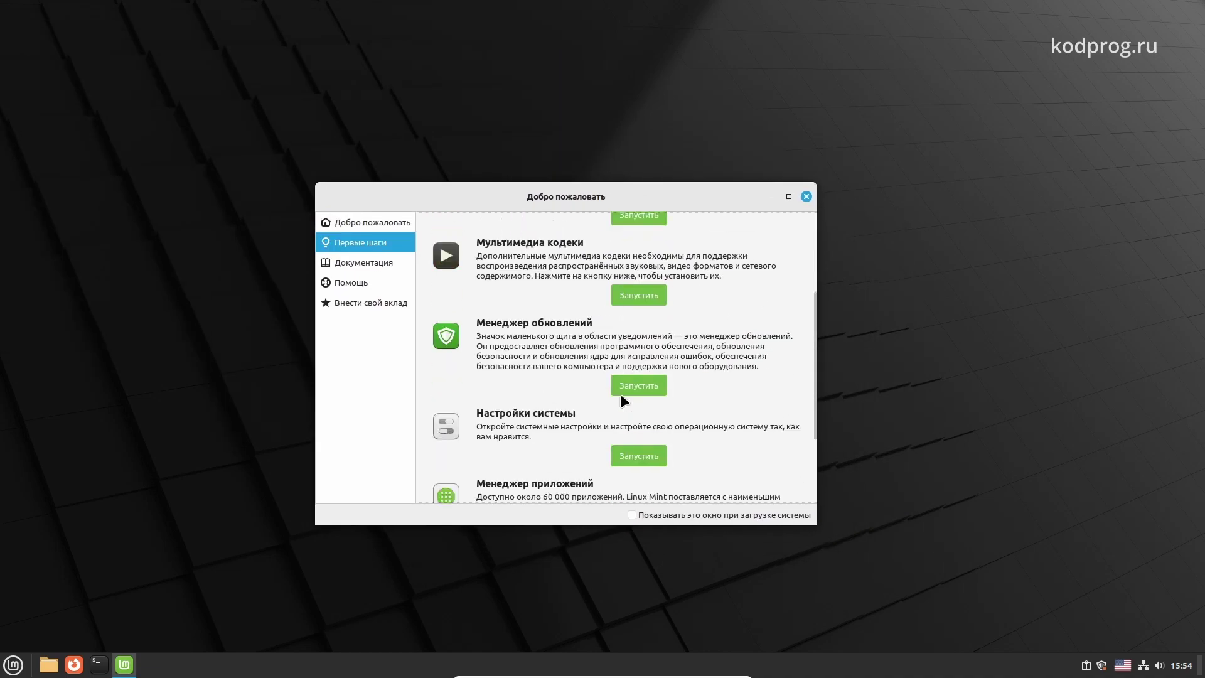
{"action": "scroll", "coordinate": [620, 394], "scroll_direction": "down", "scroll_amount": 2}
{"action": "scroll", "coordinate": [620, 394], "scroll_direction": "up", "scroll_amount": 5}
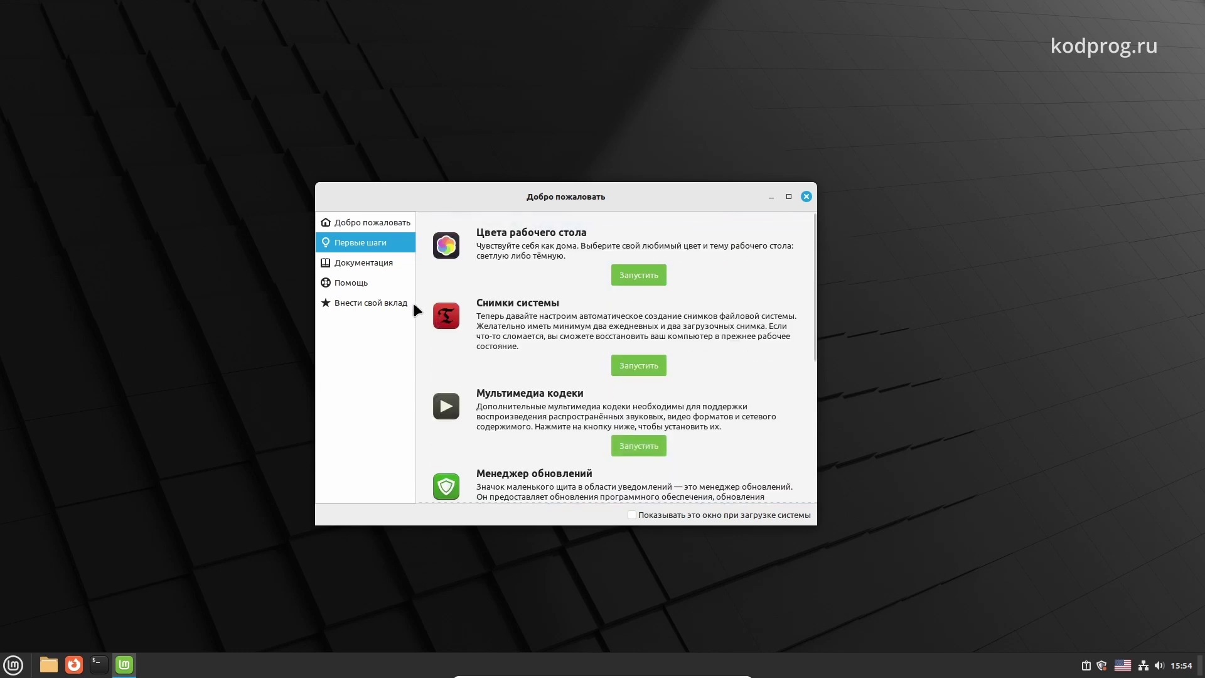
{"action": "left_click", "coordinate": [387, 262]}
{"action": "left_click", "coordinate": [384, 284]}
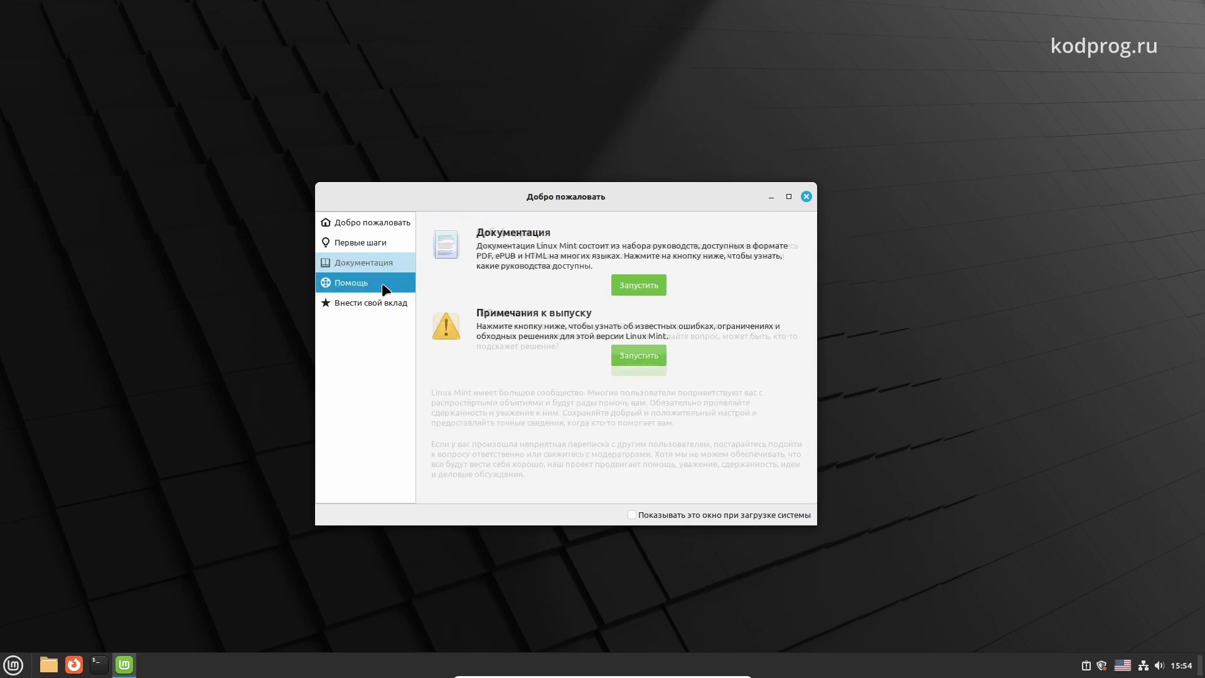
{"action": "left_click", "coordinate": [379, 301]}
{"action": "left_click", "coordinate": [806, 196]}
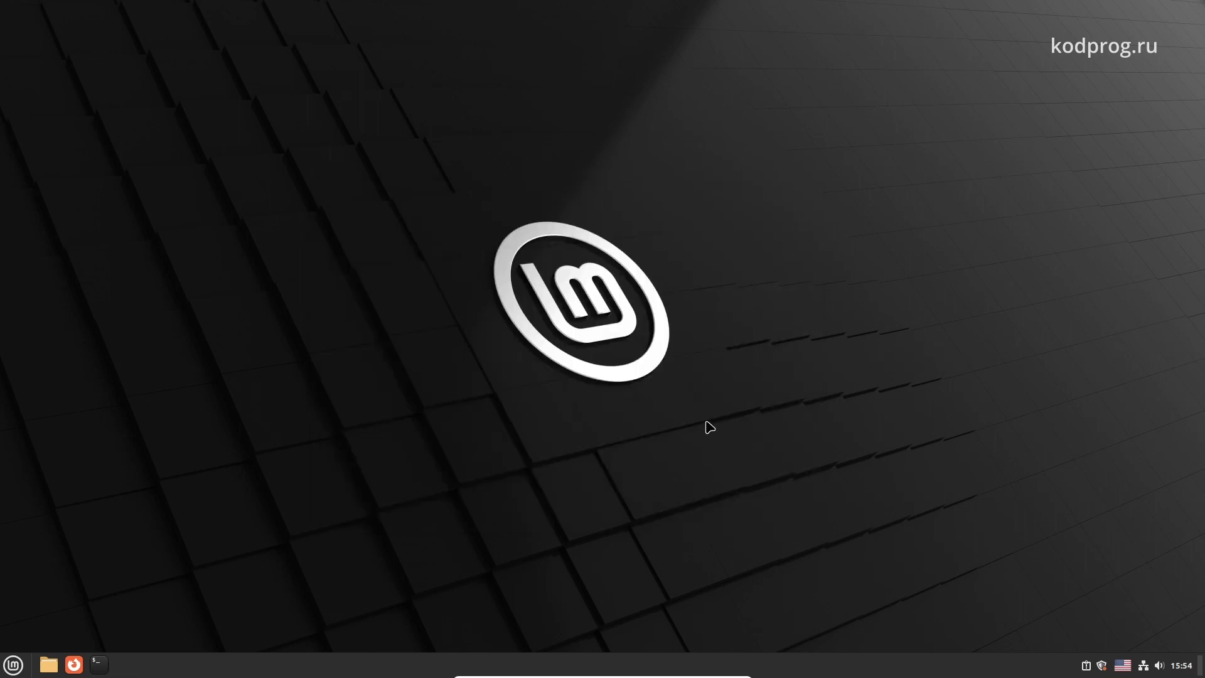
Launch Update Manager from the tray, dismiss its introduction, and decline the local-mirror suggestion
{"action": "left_click", "coordinate": [1102, 665]}
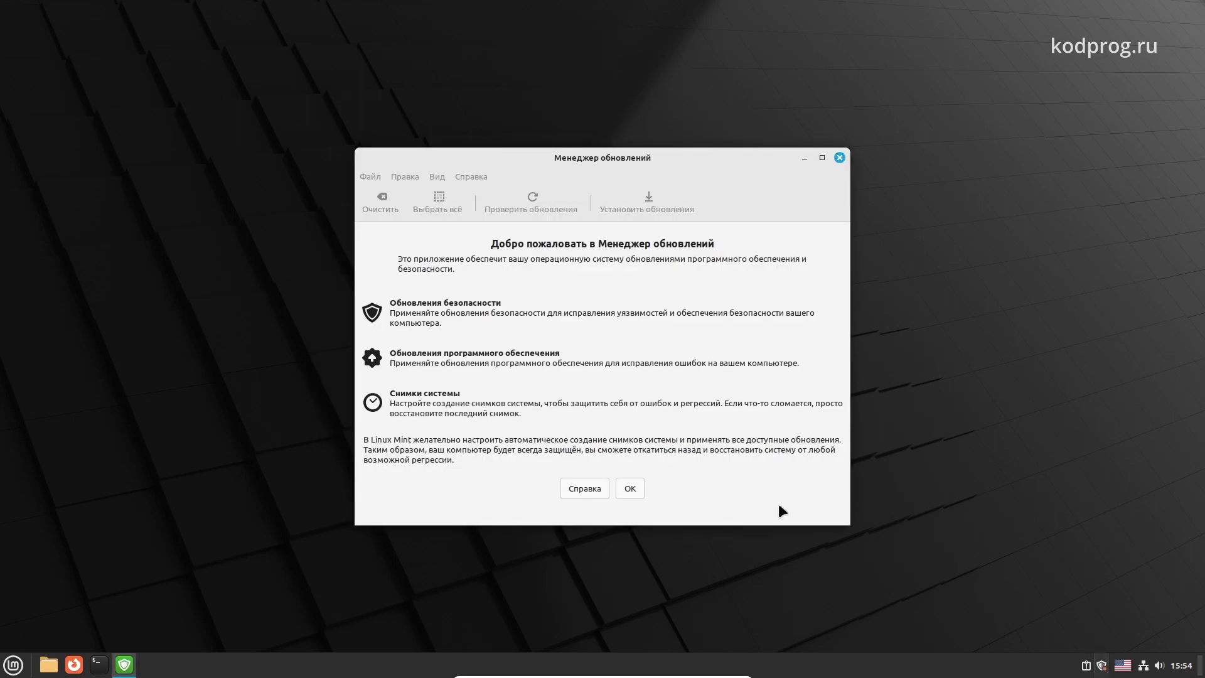
{"action": "left_click", "coordinate": [631, 488]}
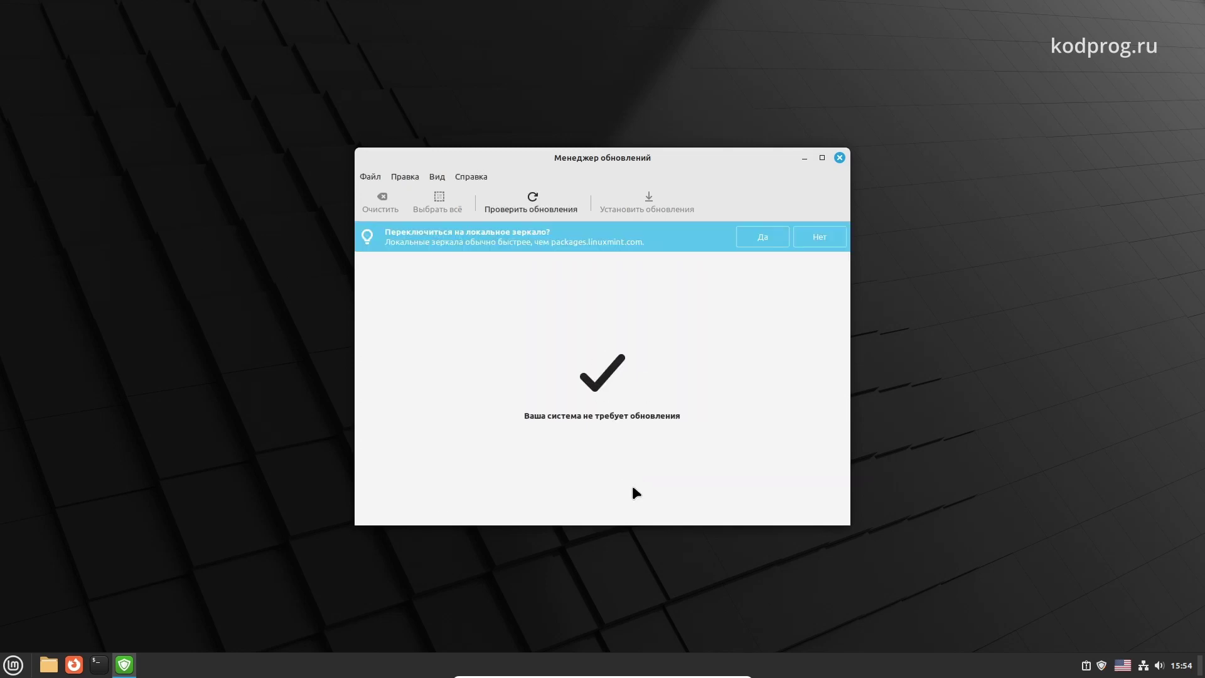
{"action": "left_click", "coordinate": [813, 232]}
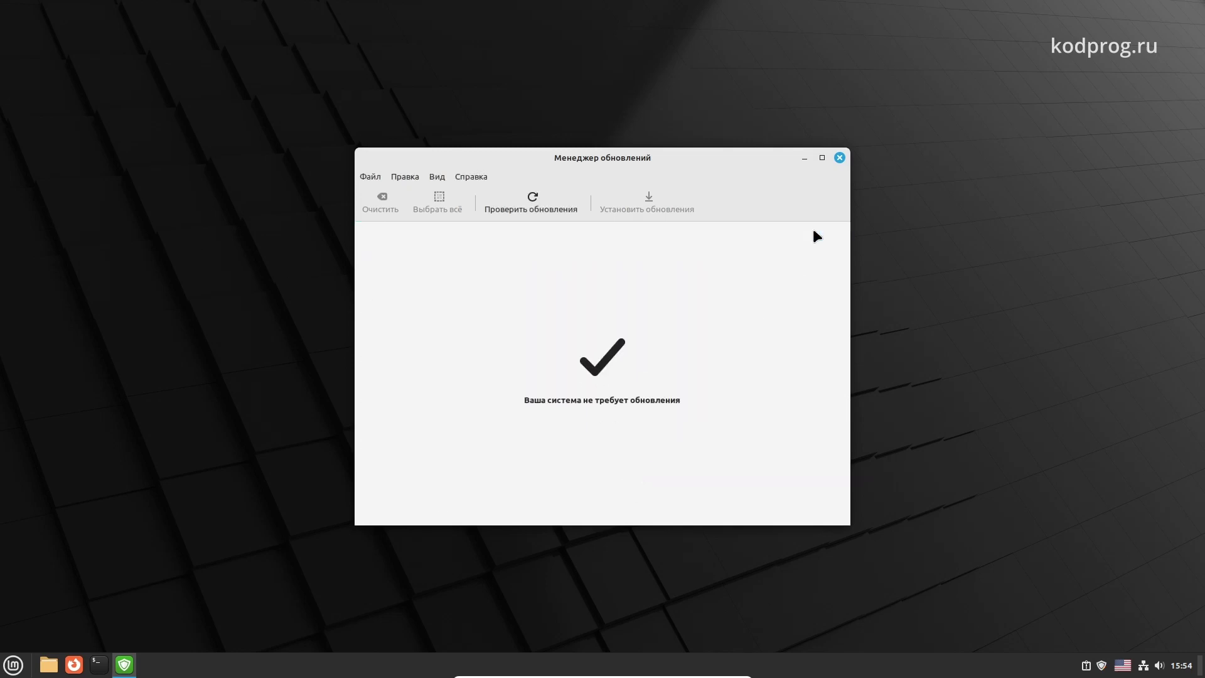
Check for updates and install all 31, accepting extra kernel packages and authenticating with the password
{"action": "left_click", "coordinate": [539, 196]}
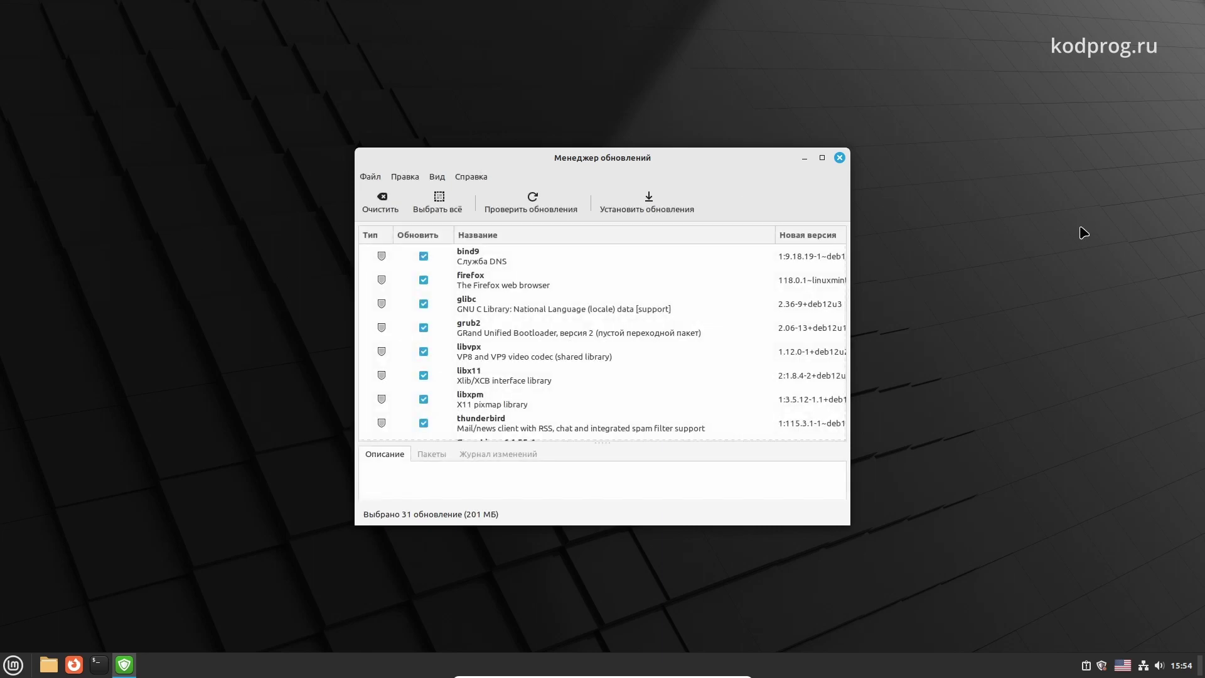
{"action": "left_click", "coordinate": [676, 197]}
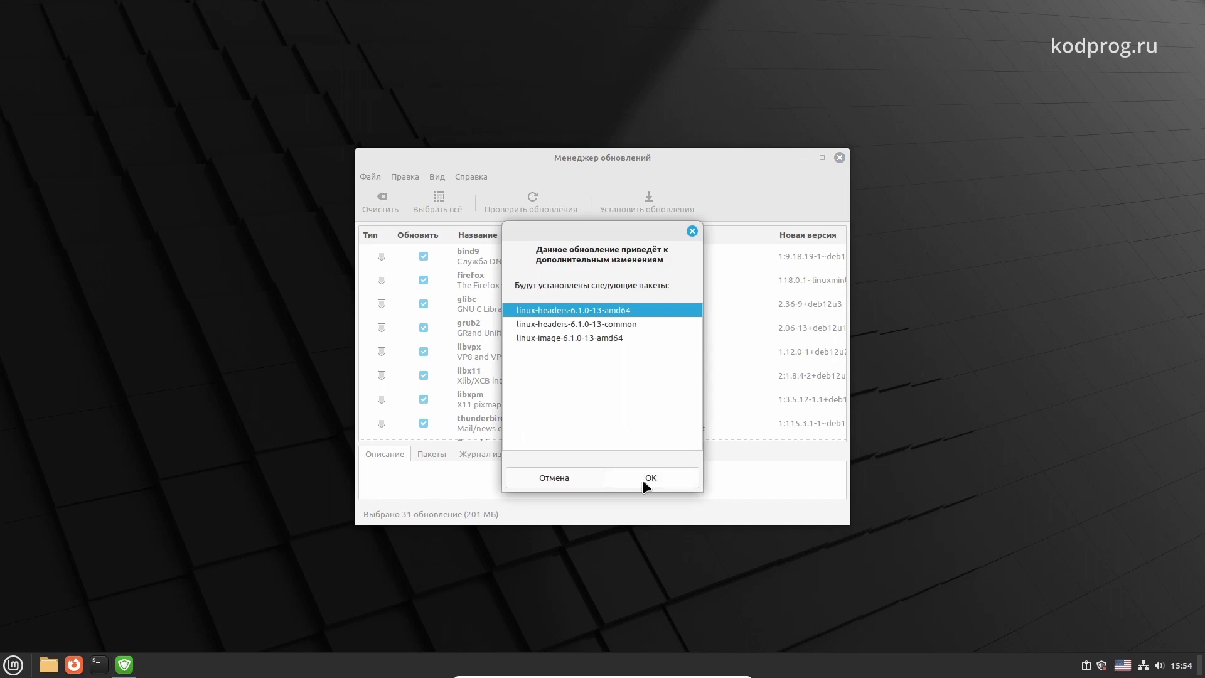
{"action": "left_click", "coordinate": [646, 487]}
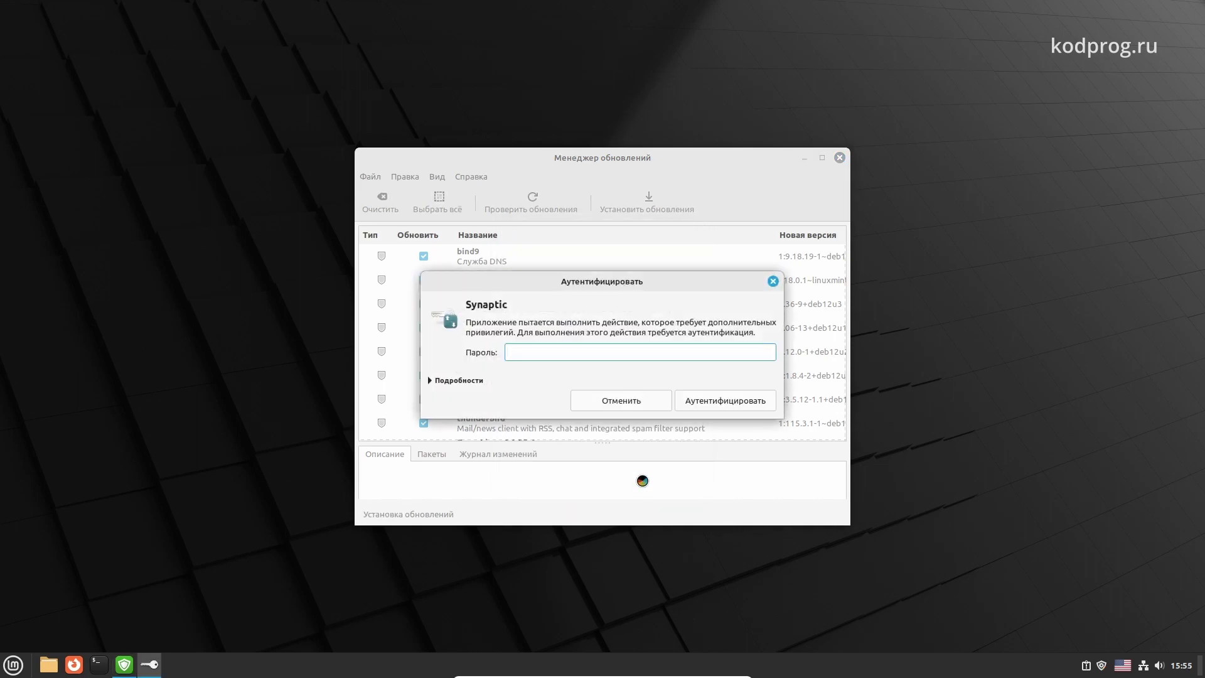
{"action": "type", "text": "••••••"}
{"action": "left_click", "coordinate": [718, 399]}
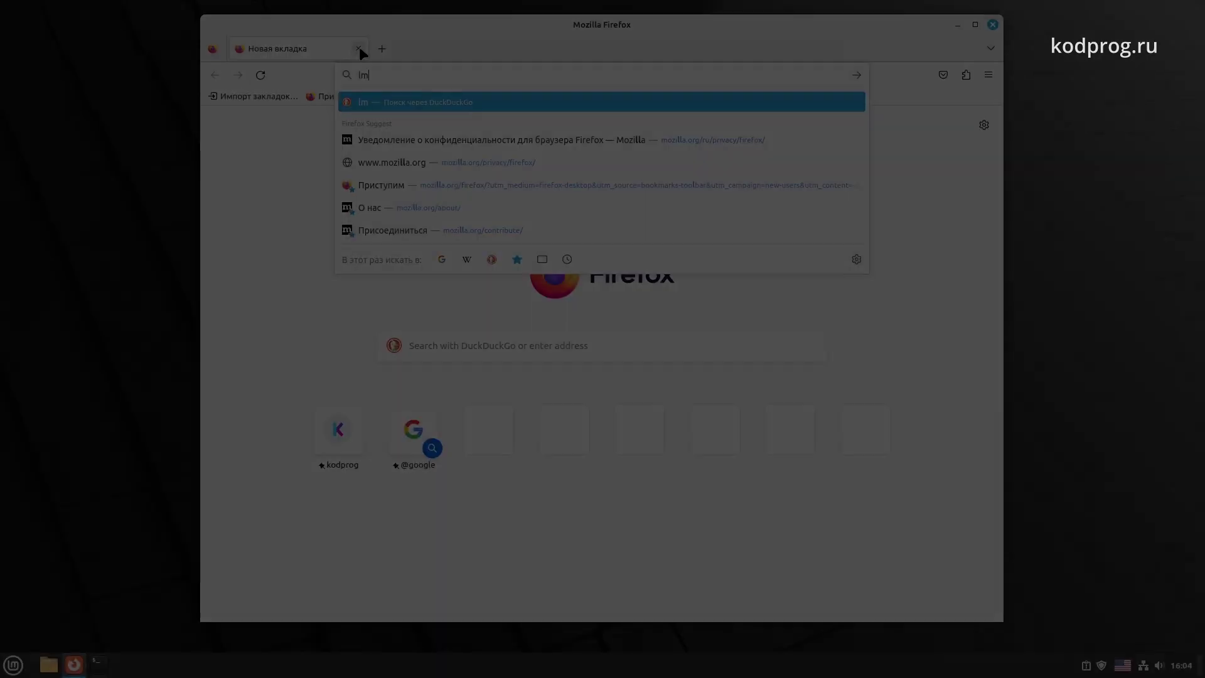
Search the web for 'lmde' and open the LMDE 6 download page from the Linux Mint result
{"action": "type", "text": "de"}
{"action": "key", "text": "Return"}
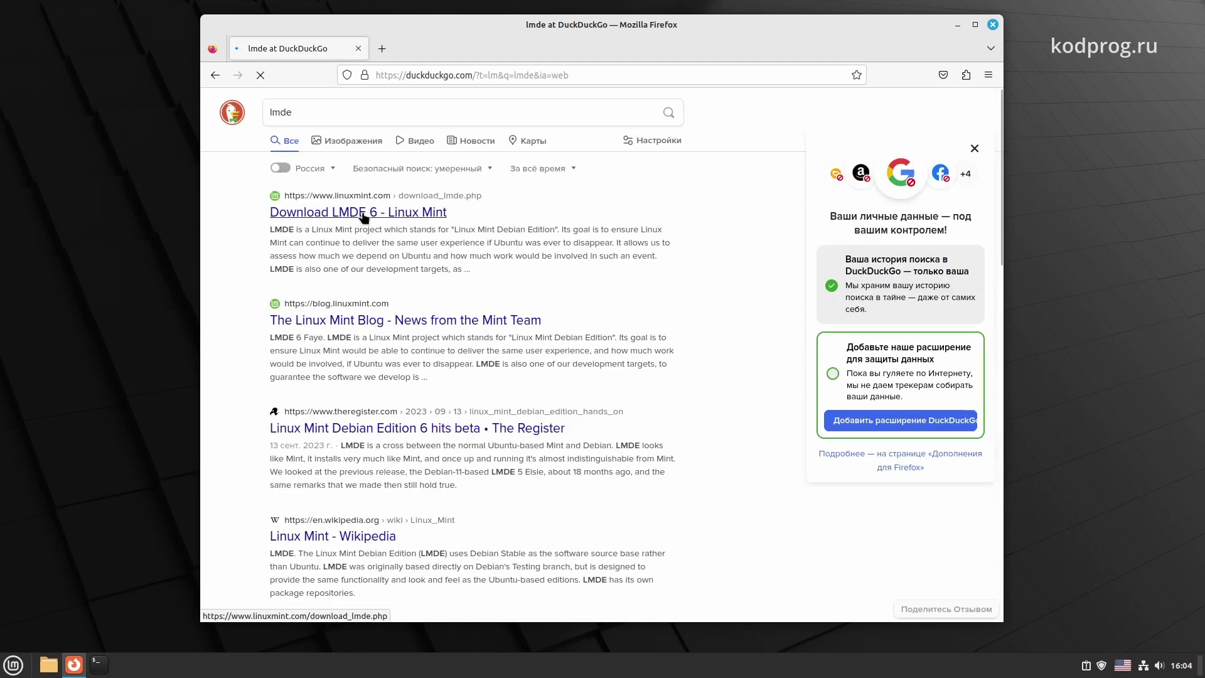
{"action": "left_click", "coordinate": [363, 212]}
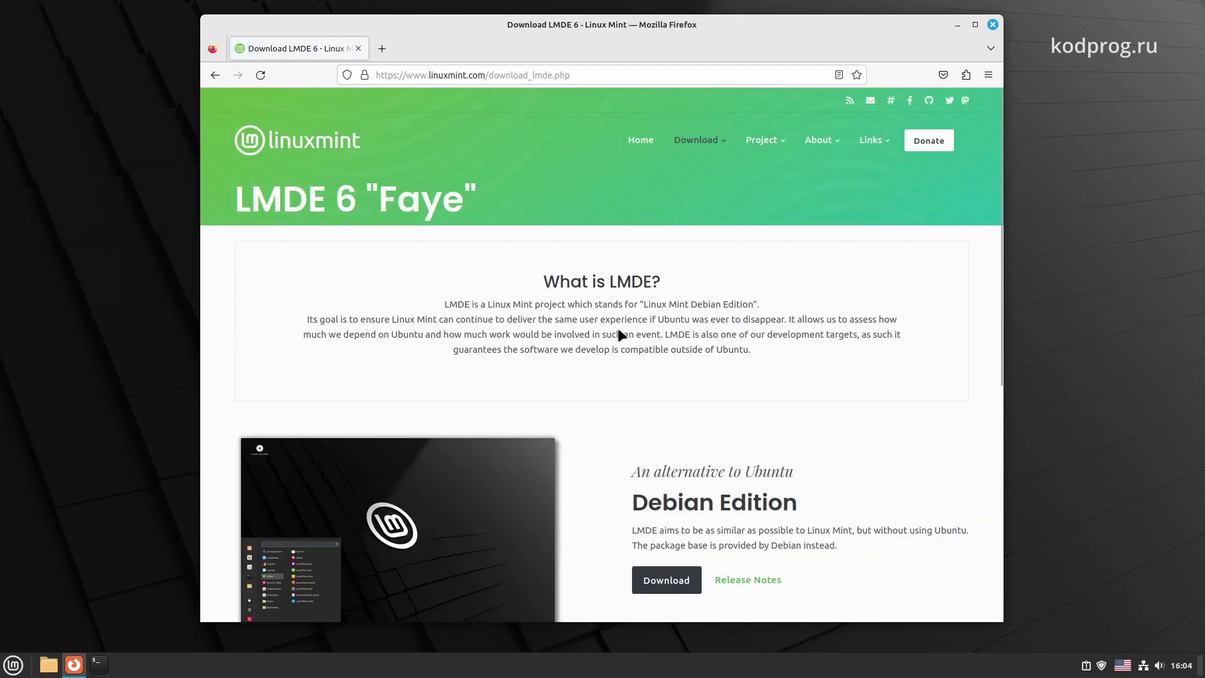
{"action": "scroll", "coordinate": [620, 318], "scroll_direction": "down", "scroll_amount": 3}
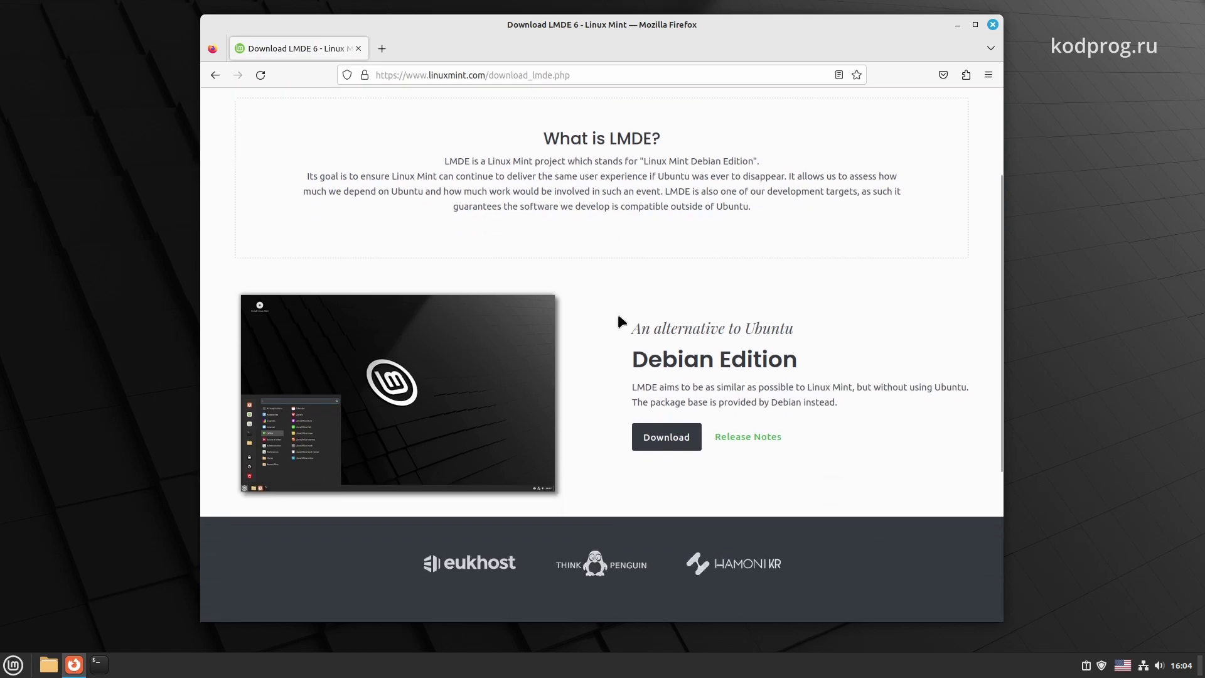
{"action": "left_click", "coordinate": [680, 438]}
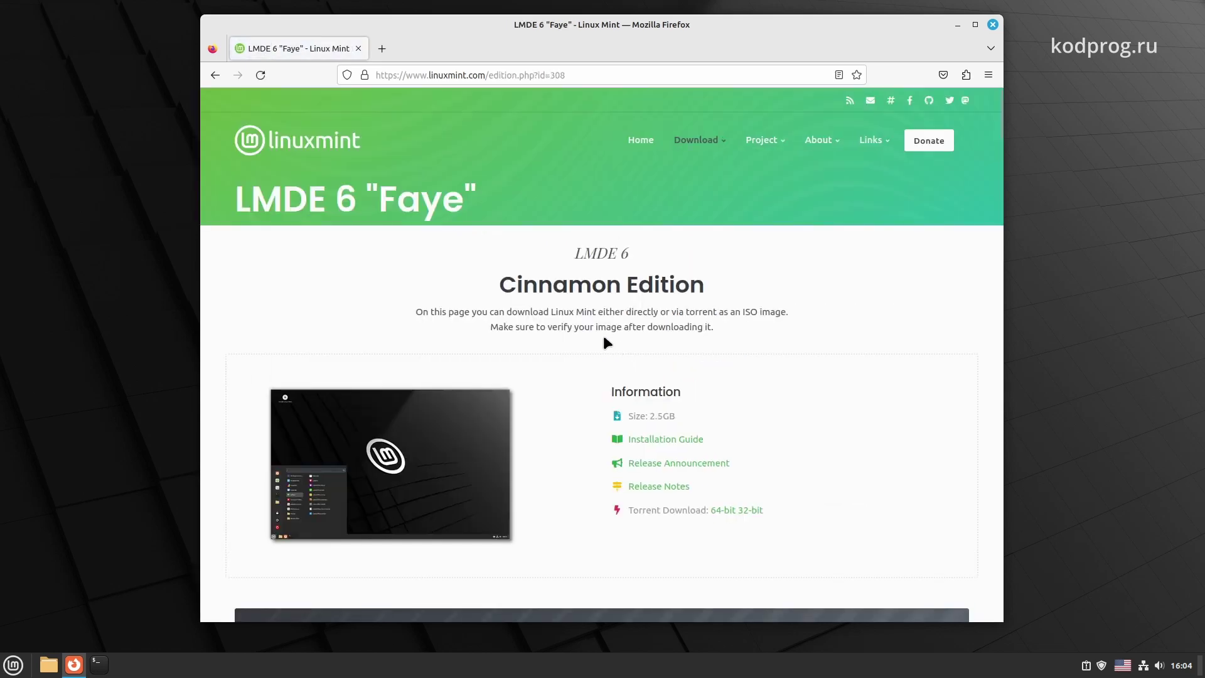
Review the LMDE 6 "Faye" Cinnamon Edition page, comparing 32-bit and 64-bit download mirrors
{"action": "left_click_drag", "start_coordinate": [501, 289], "coordinate": [682, 290]}
{"action": "left_click", "coordinate": [719, 290]}
{"action": "scroll", "coordinate": [718, 289], "scroll_direction": "down", "scroll_amount": 2}
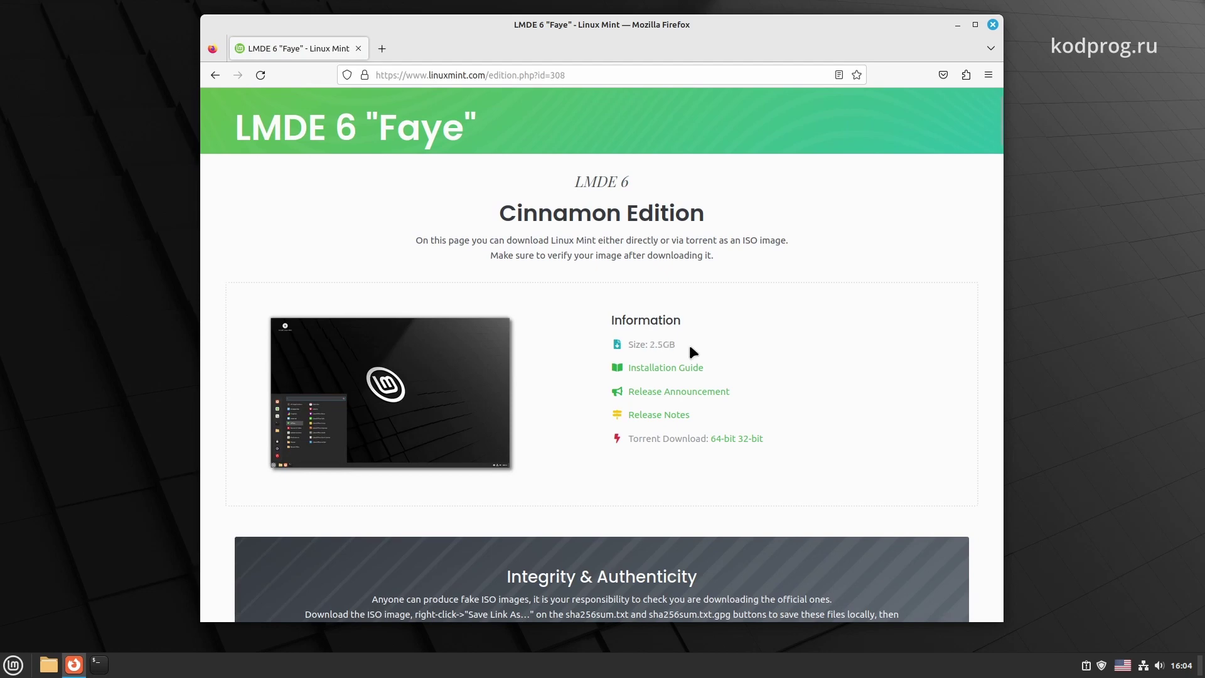
{"action": "scroll", "coordinate": [691, 347], "scroll_direction": "down", "scroll_amount": 4}
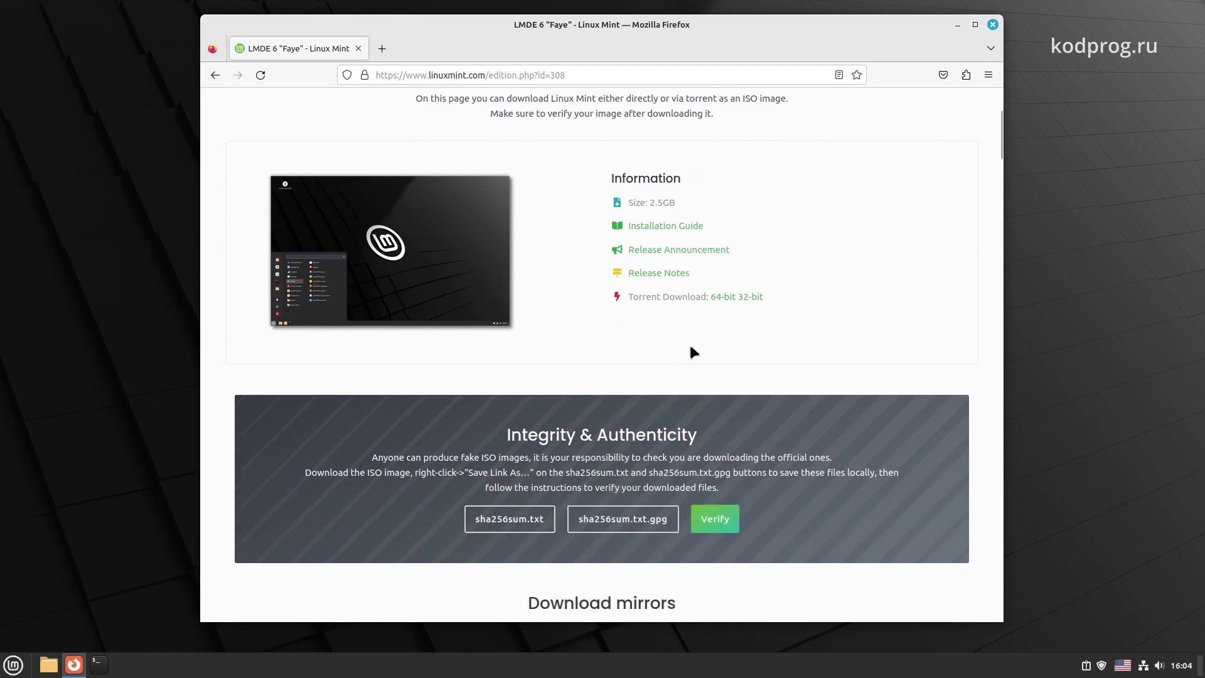
{"action": "scroll", "coordinate": [713, 319], "scroll_direction": "down", "scroll_amount": 4}
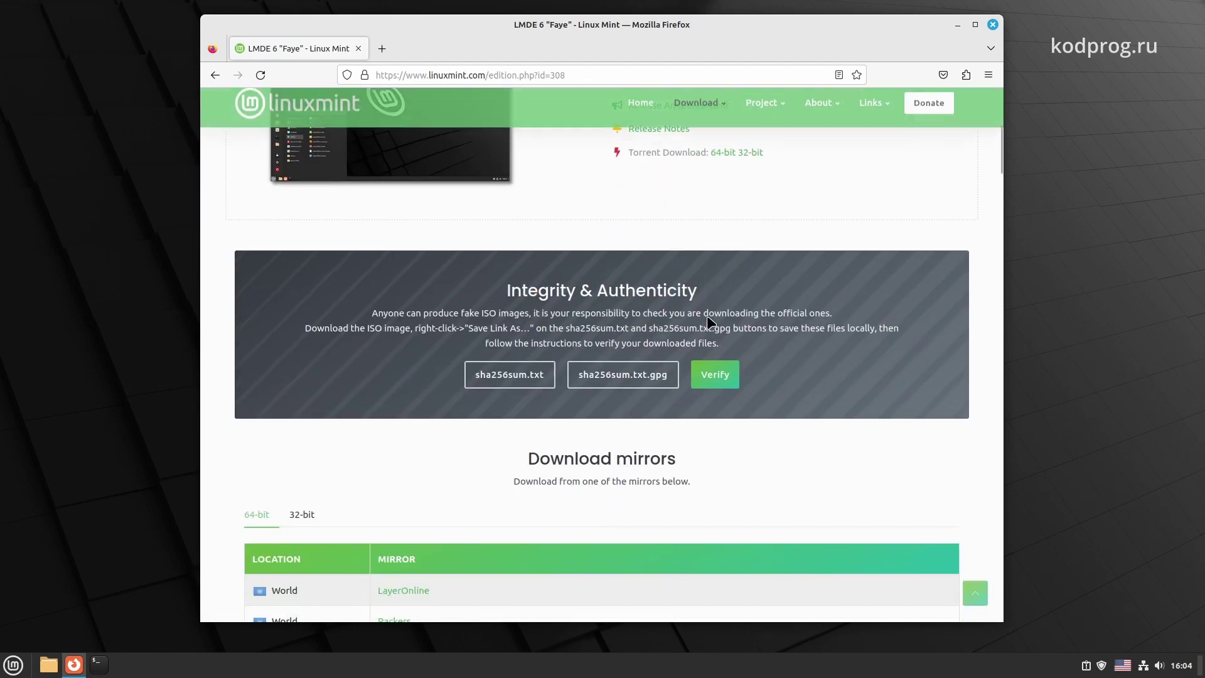
{"action": "left_click", "coordinate": [303, 516]}
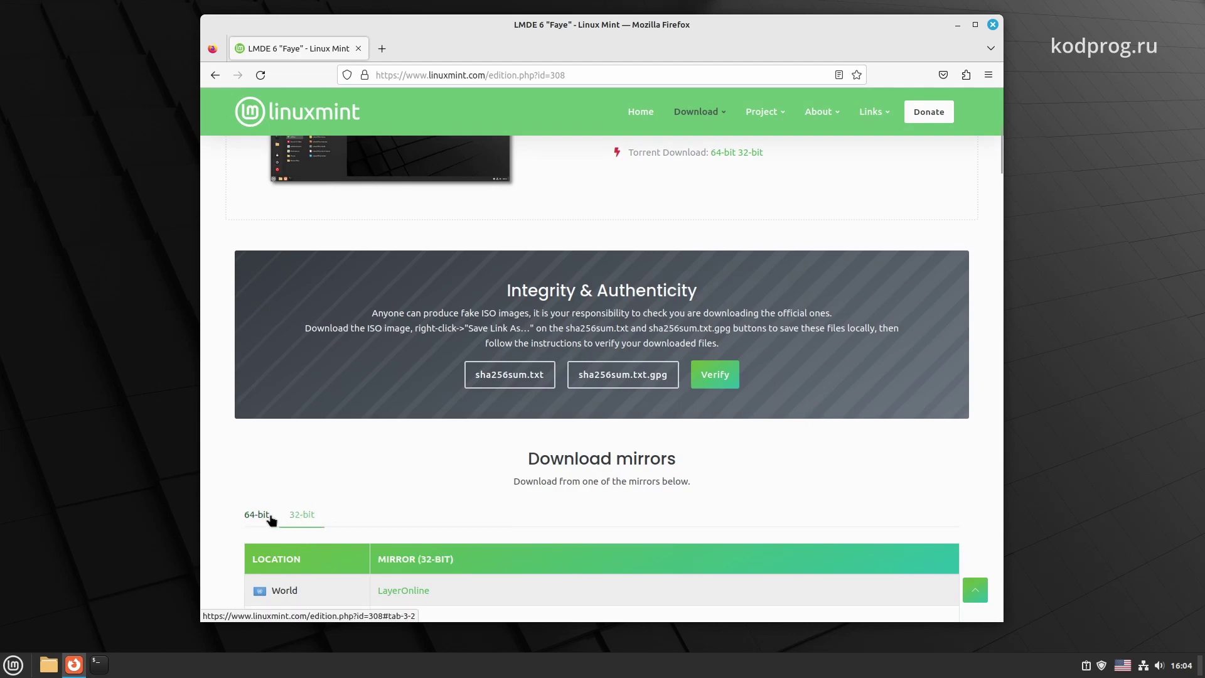
{"action": "left_click", "coordinate": [256, 515]}
{"action": "scroll", "coordinate": [528, 461], "scroll_direction": "up", "scroll_amount": 3}
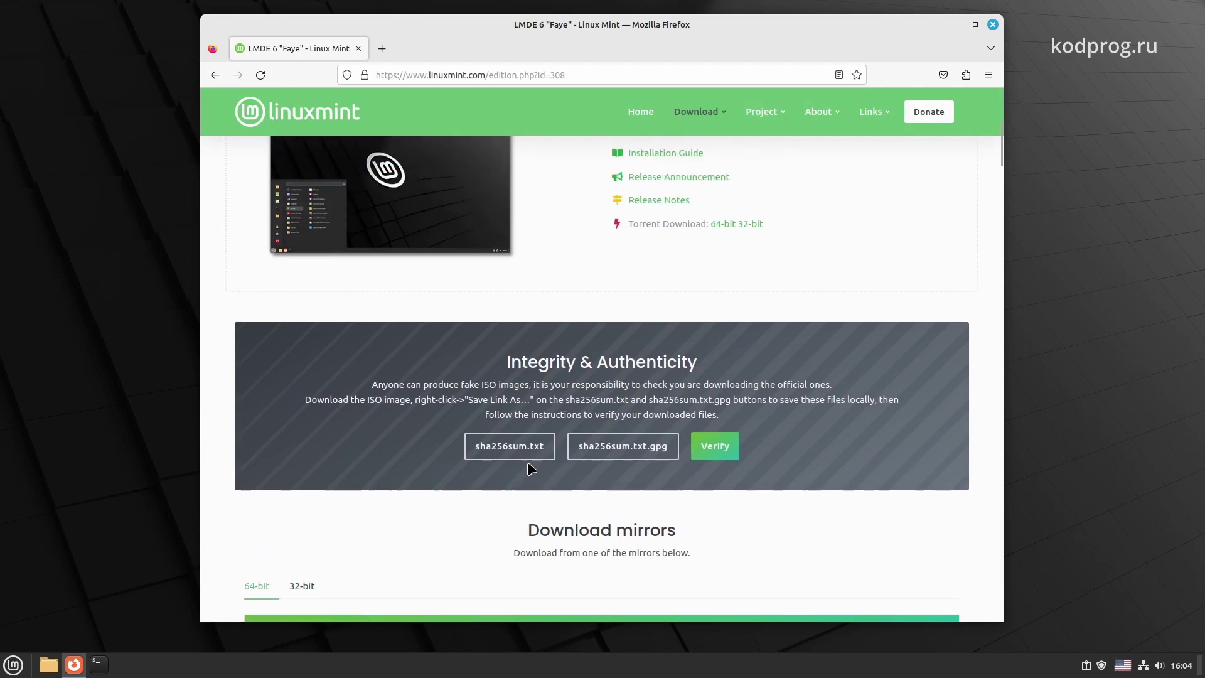
{"action": "scroll", "coordinate": [527, 462], "scroll_direction": "down", "scroll_amount": 10}
{"action": "scroll", "coordinate": [527, 468], "scroll_direction": "down", "scroll_amount": 15}
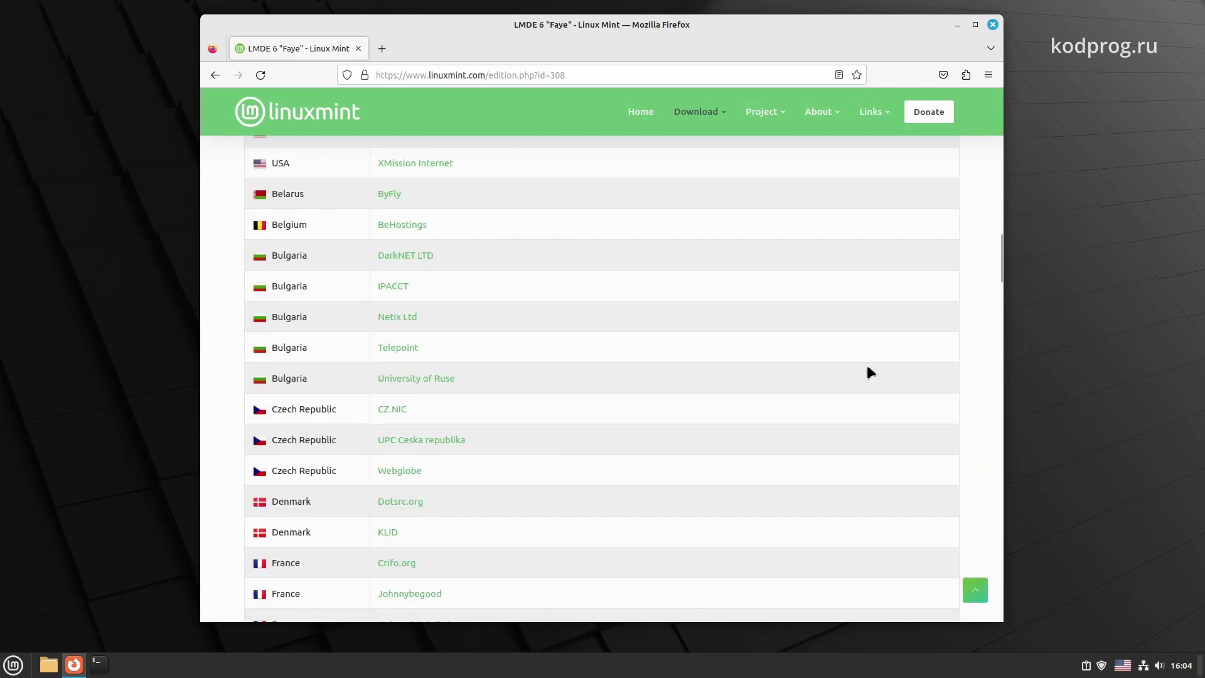
{"action": "left_click_drag", "start_coordinate": [1002, 276], "coordinate": [992, 113]}
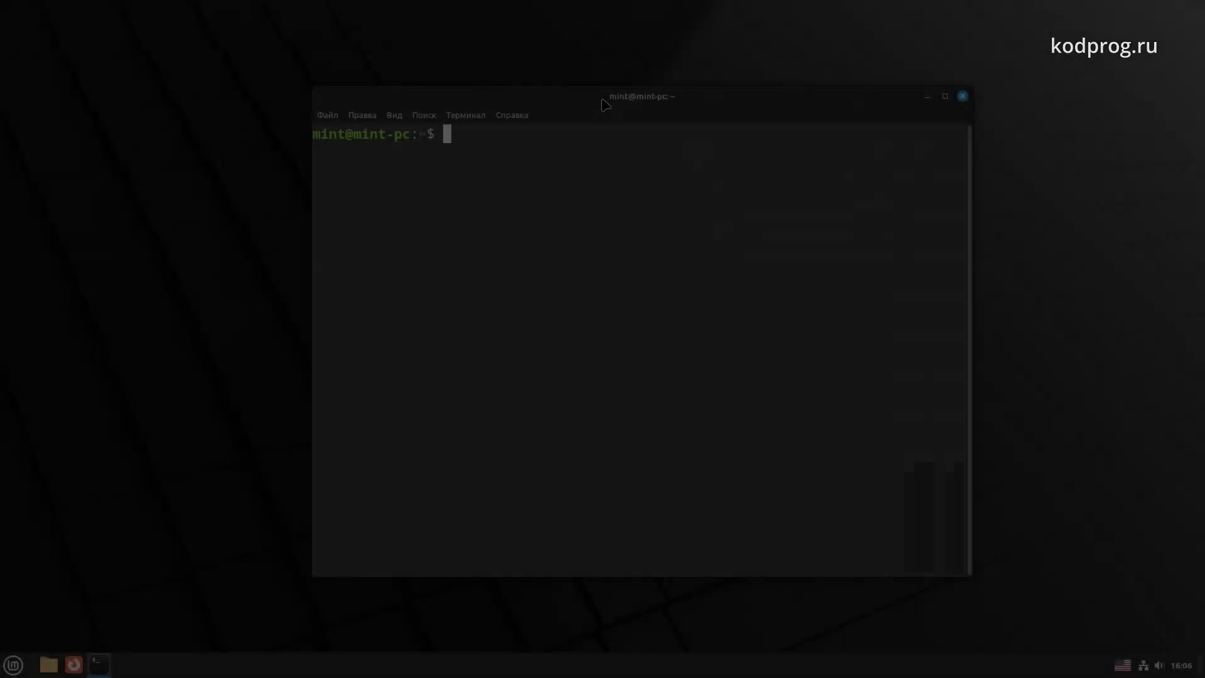
Try to become root with su
{"action": "type", "text": "su"}
{"action": "key", "text": "Return"}
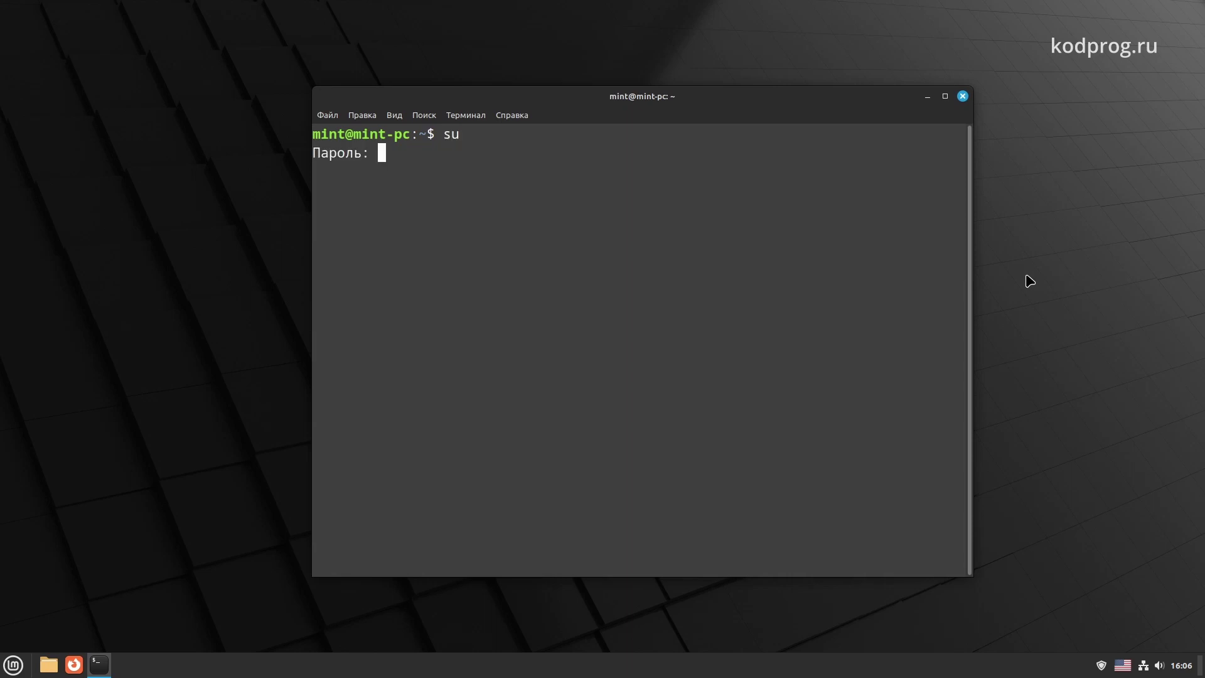
{"action": "key", "text": "Return"}
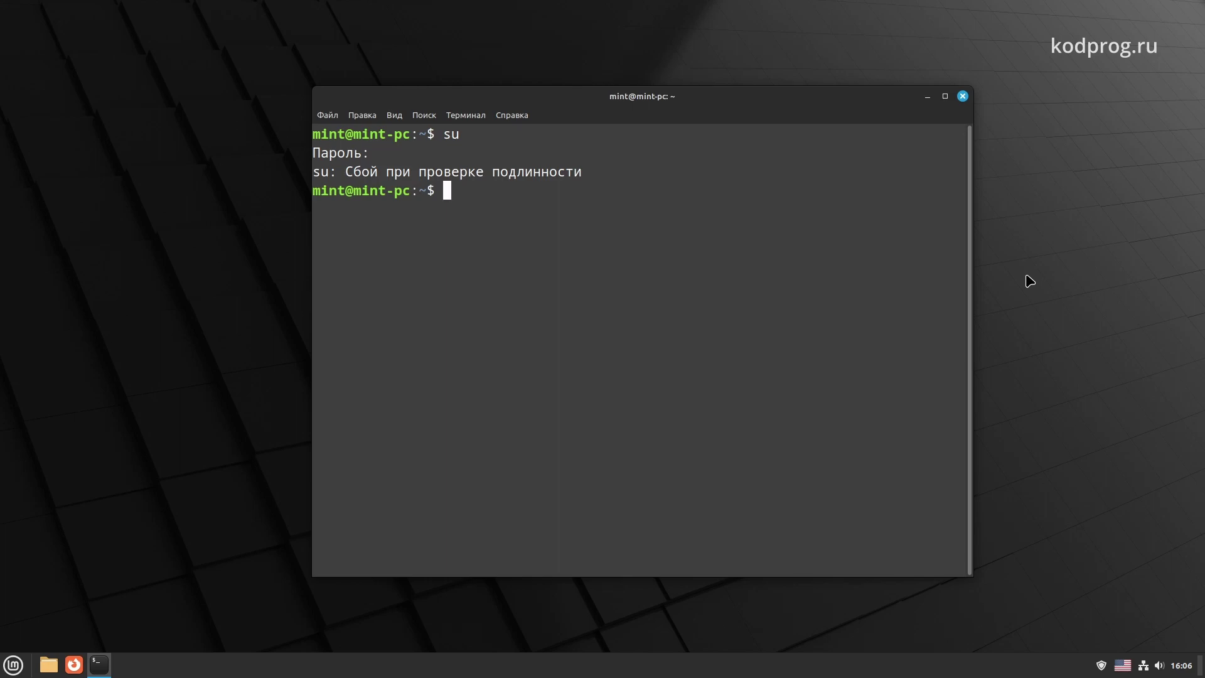
Set a new root password with sudo passwd root, entering it twice
{"action": "type", "text": "sudo passwd"}
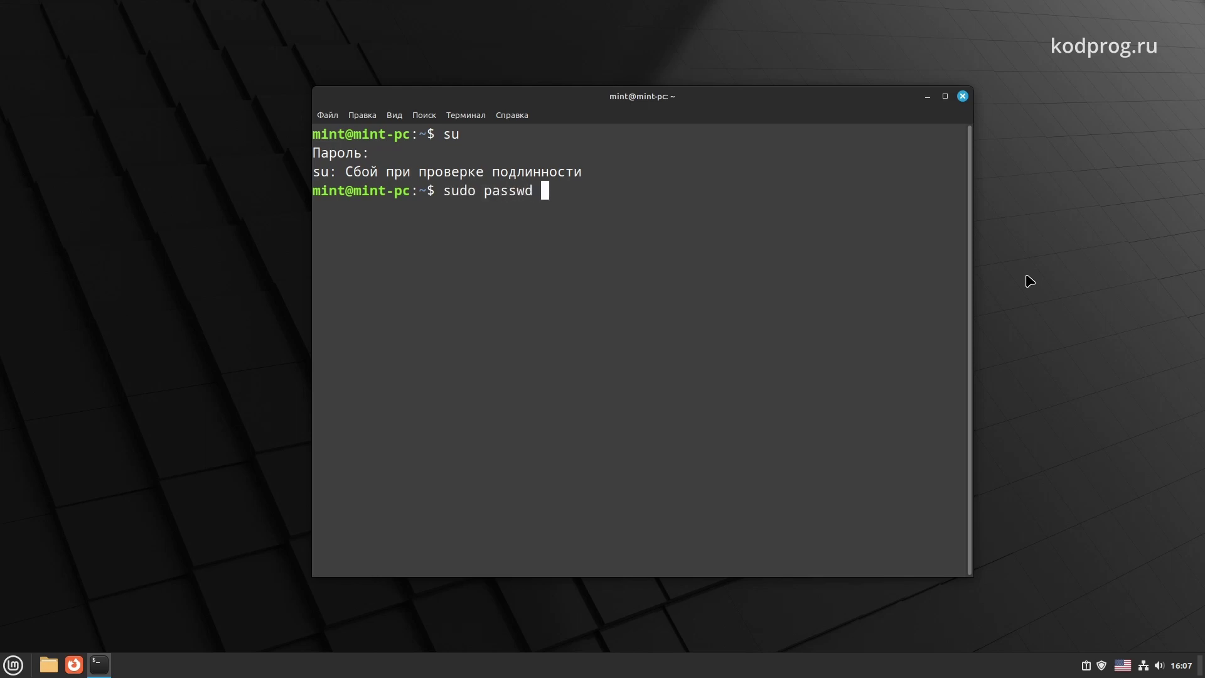
{"action": "type", "text": " root"}
{"action": "key", "text": "Return"}
{"action": "type", "text": "*"}
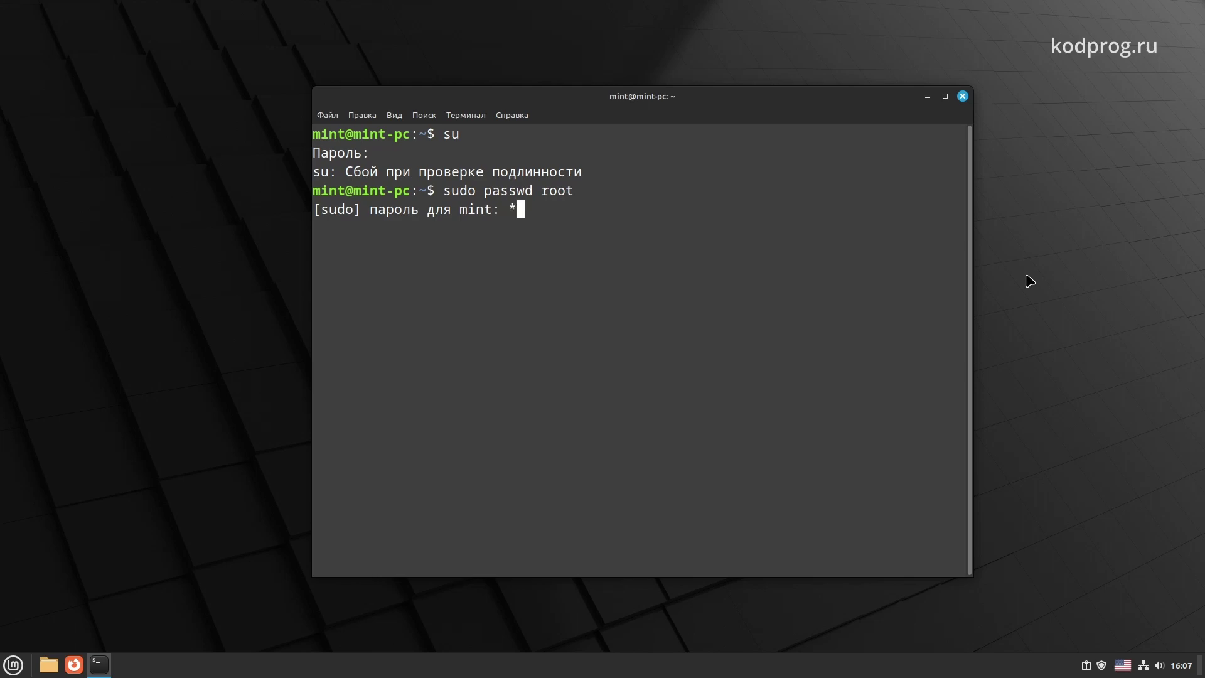
{"action": "type", "text": "********"}
{"action": "key", "text": "Return"}
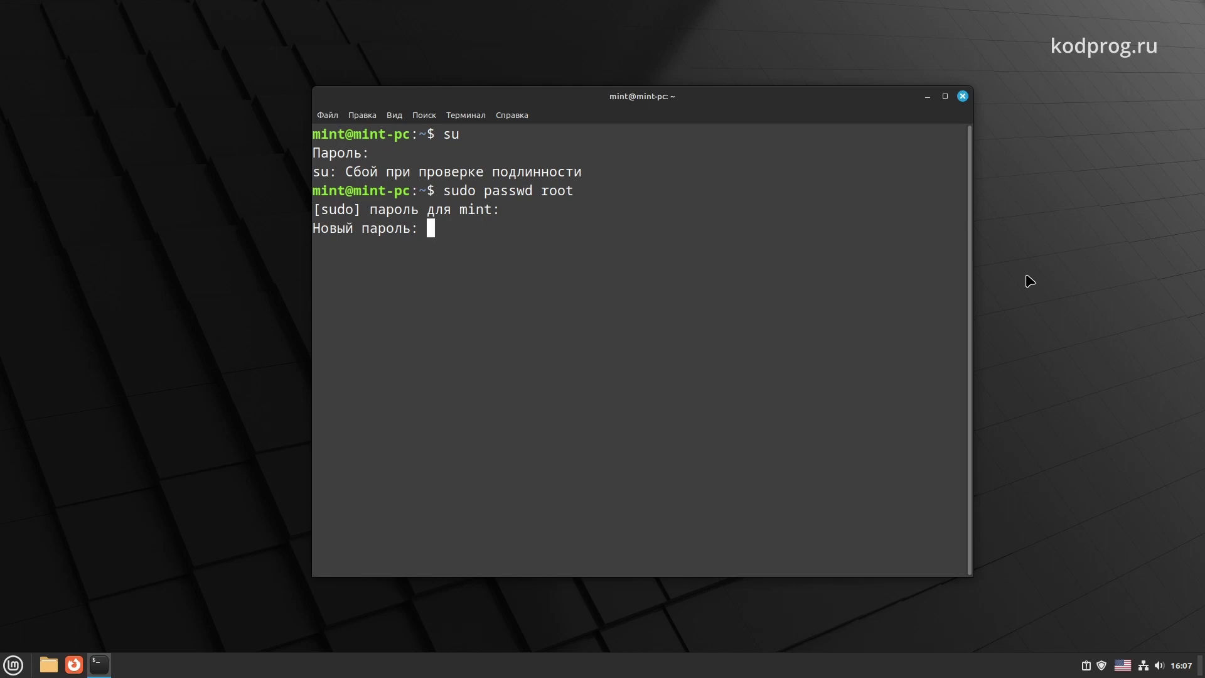
{"action": "key", "text": "Return"}
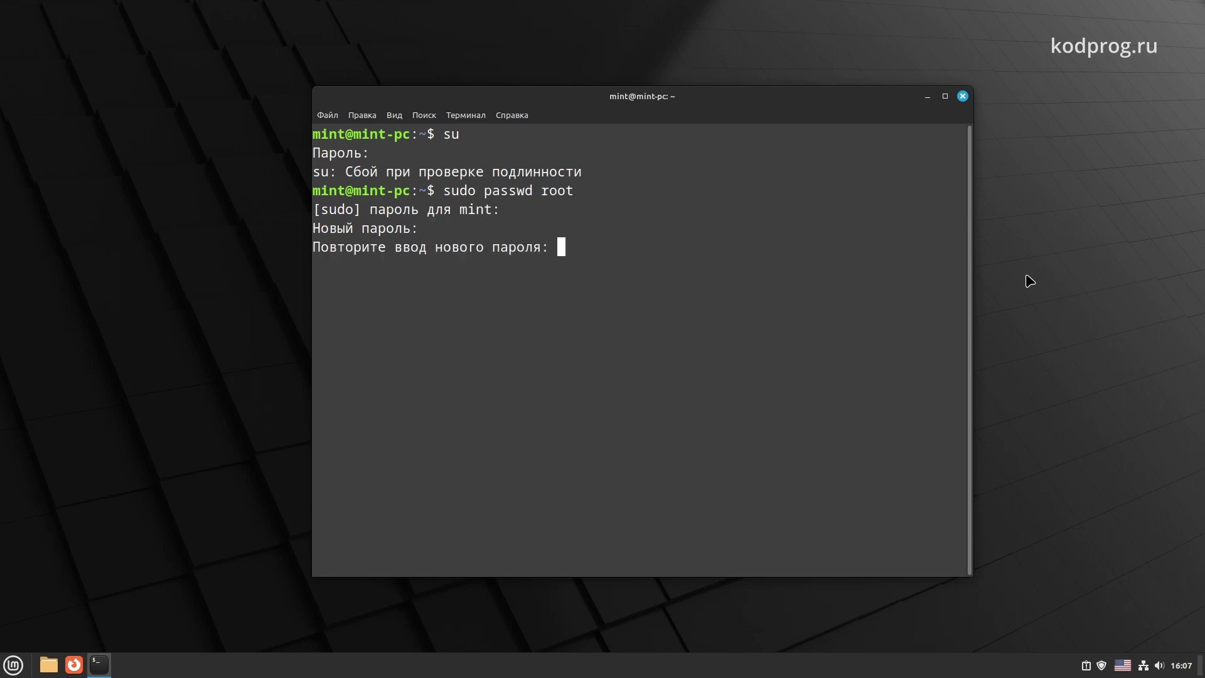
{"action": "key", "text": "Return"}
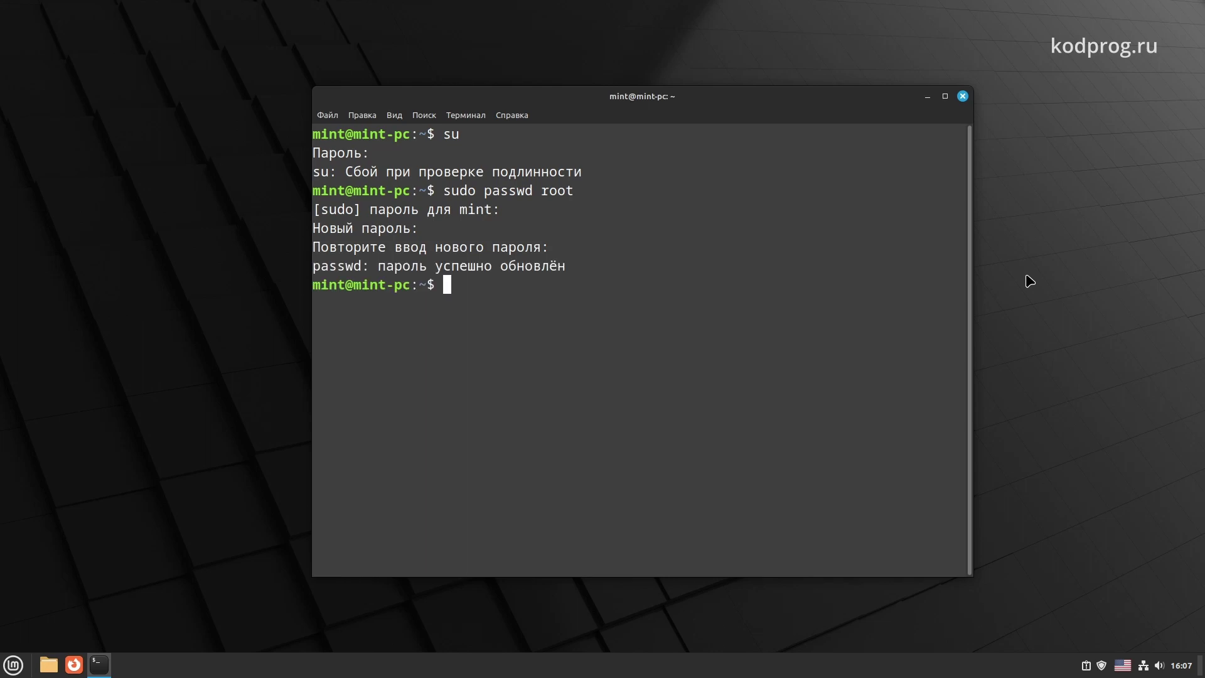
Switch to root with su to verify the password, then exit back to the user prompt
{"action": "type", "text": "su"}
{"action": "key", "text": "Return"}
{"action": "key", "text": "Return"}
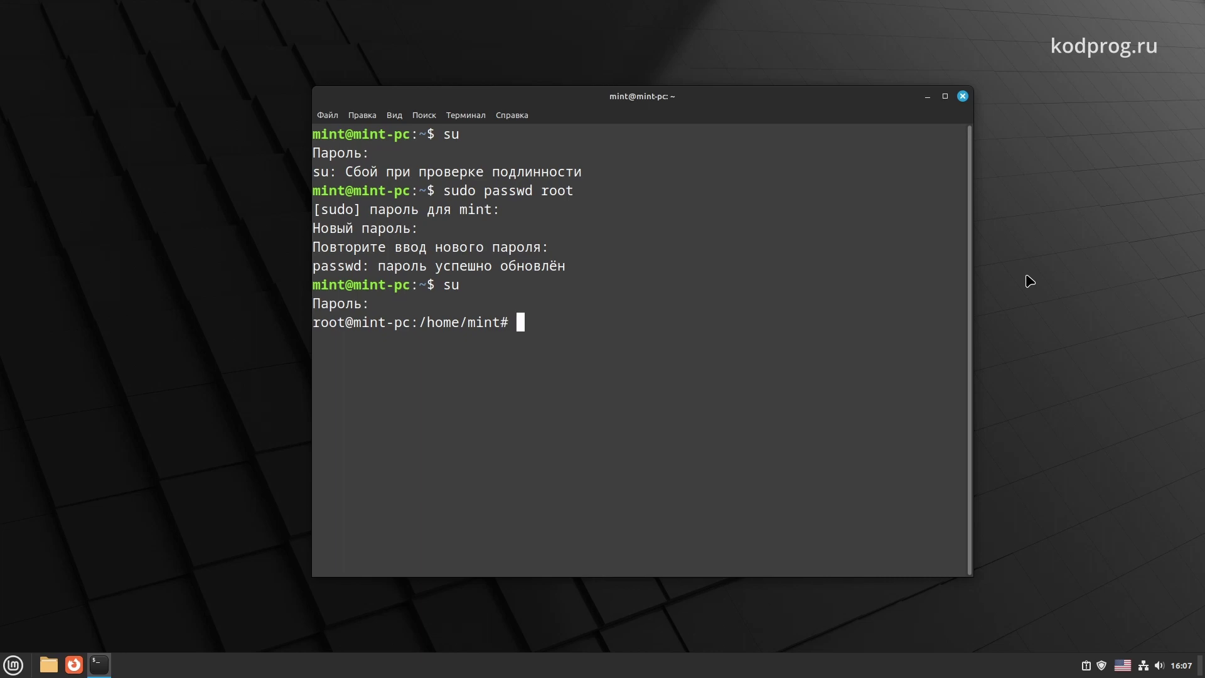
{"action": "type", "text": "exit"}
{"action": "key", "text": "Return"}
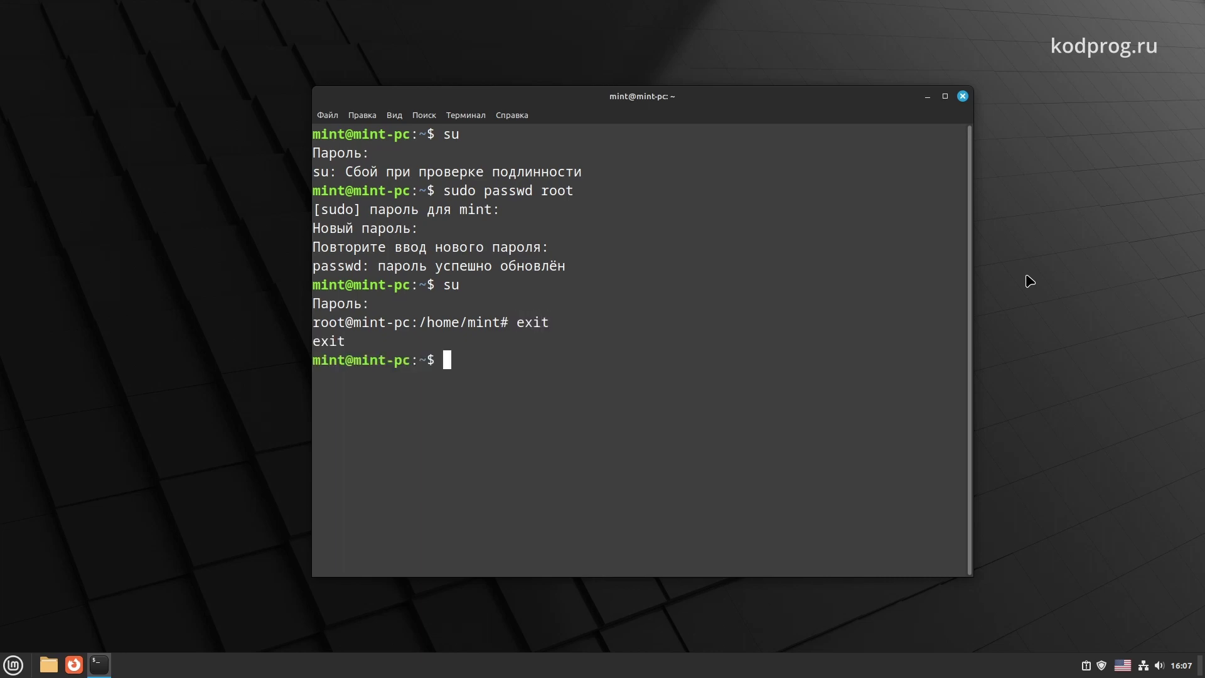
{"action": "type", "text": "sudo apt i"}
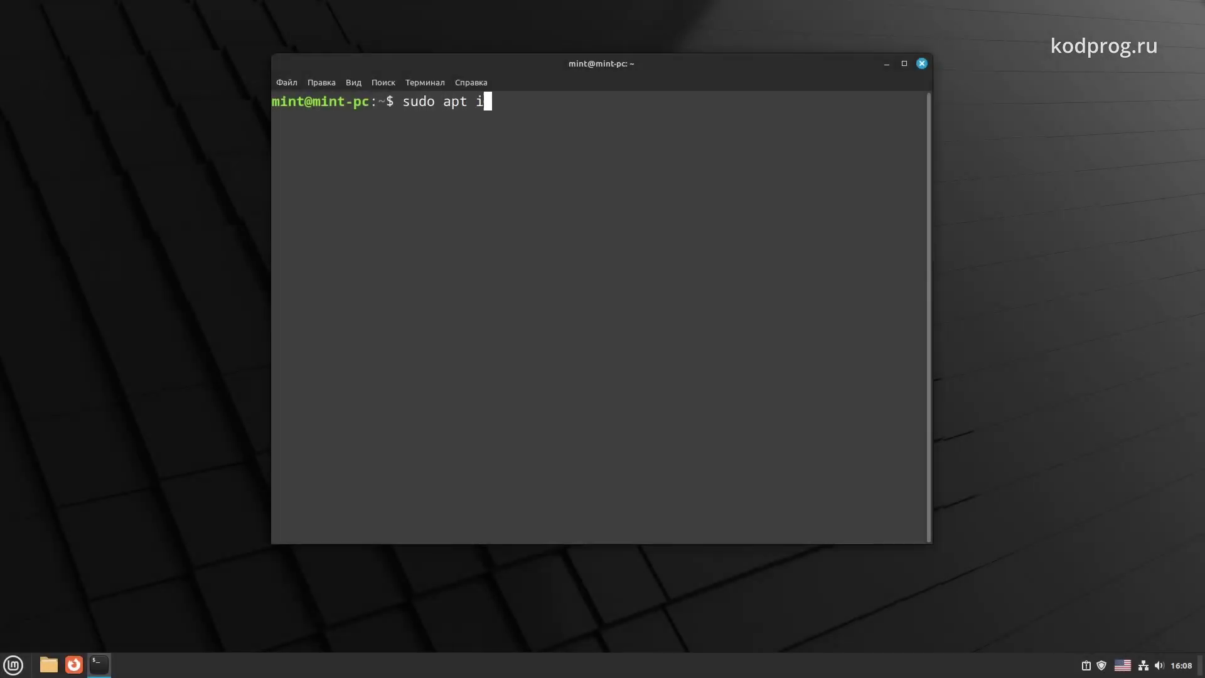
{"action": "type", "text": "nstall vl"}
Install VLC with sudo apt install vlc, entering the account password, then close the terminal
{"action": "key", "text": "BackSpace"}
{"action": "type", "text": "lc"}
{"action": "key", "text": "Return"}
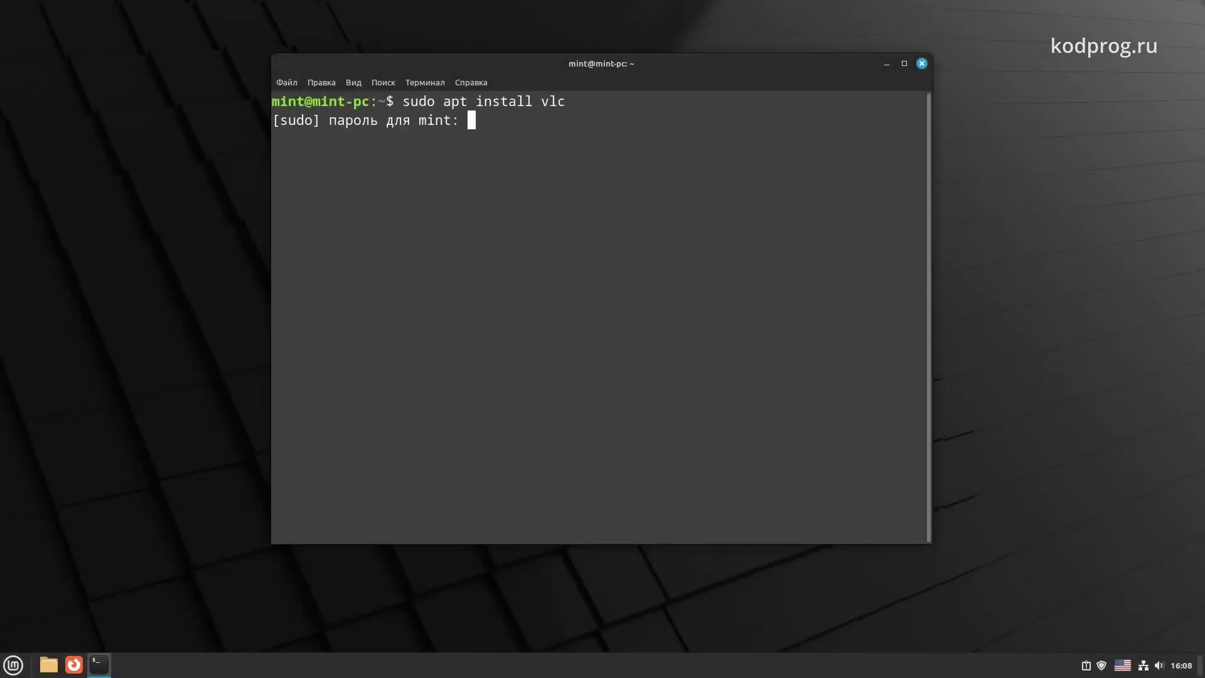
{"action": "type", "text": "********"}
{"action": "key", "text": "Return"}
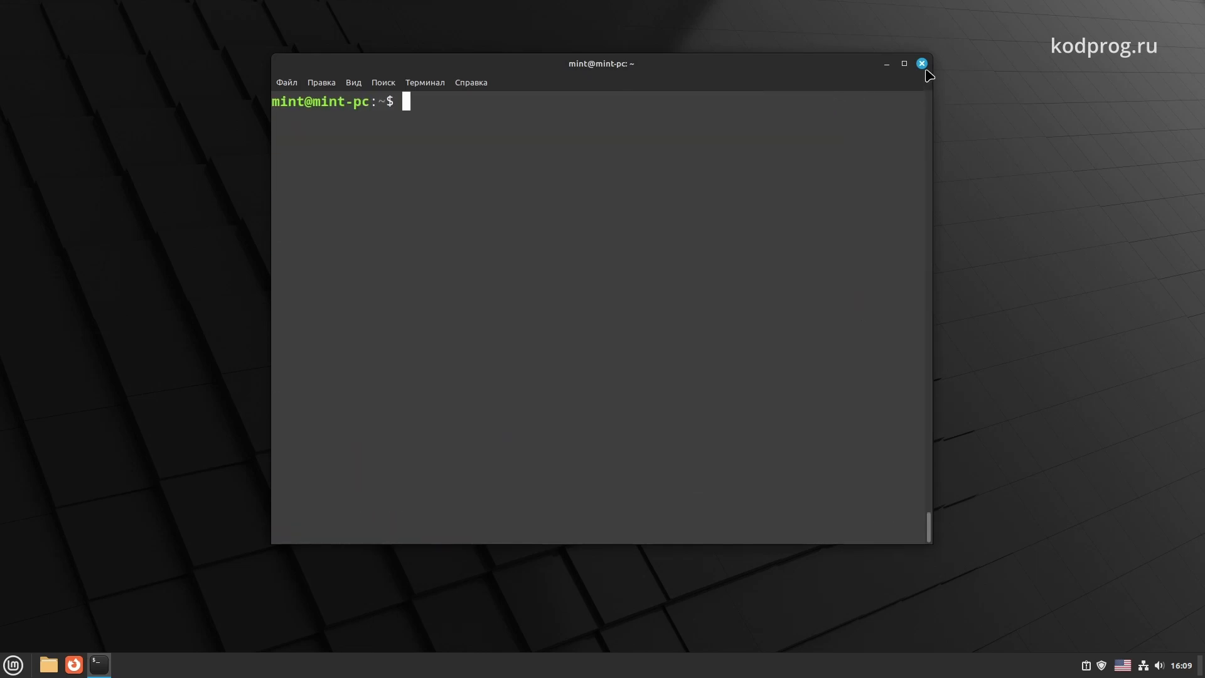
{"action": "left_click", "coordinate": [923, 64]}
Launch VLC from the menu search, accept its privacy notice, and enlarge and centre the window
{"action": "key", "text": "super"}
{"action": "type", "text": "vkd"}
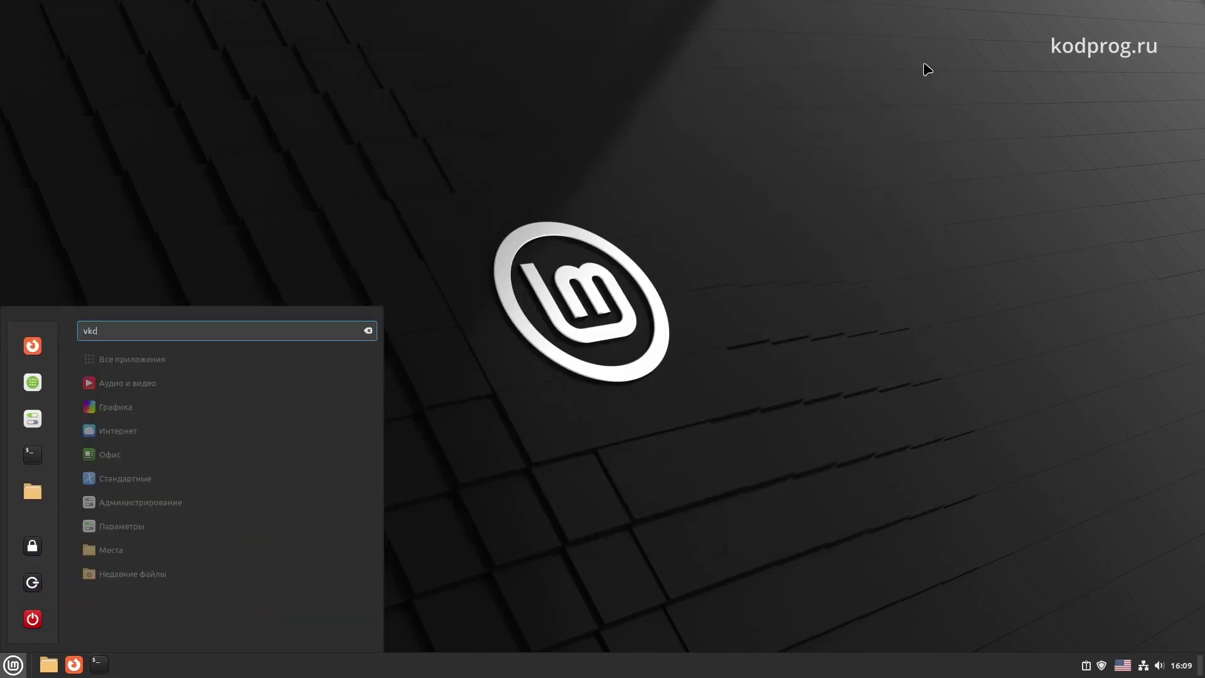
{"action": "key", "text": "Return"}
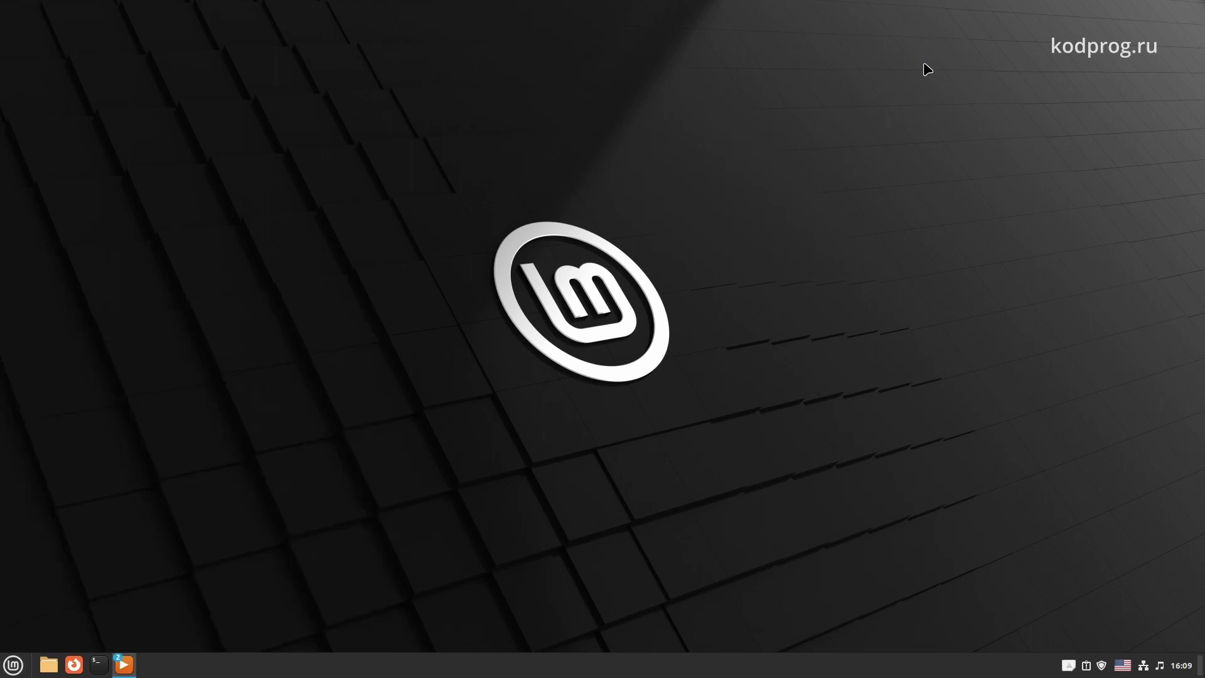
{"action": "left_click", "coordinate": [696, 451]}
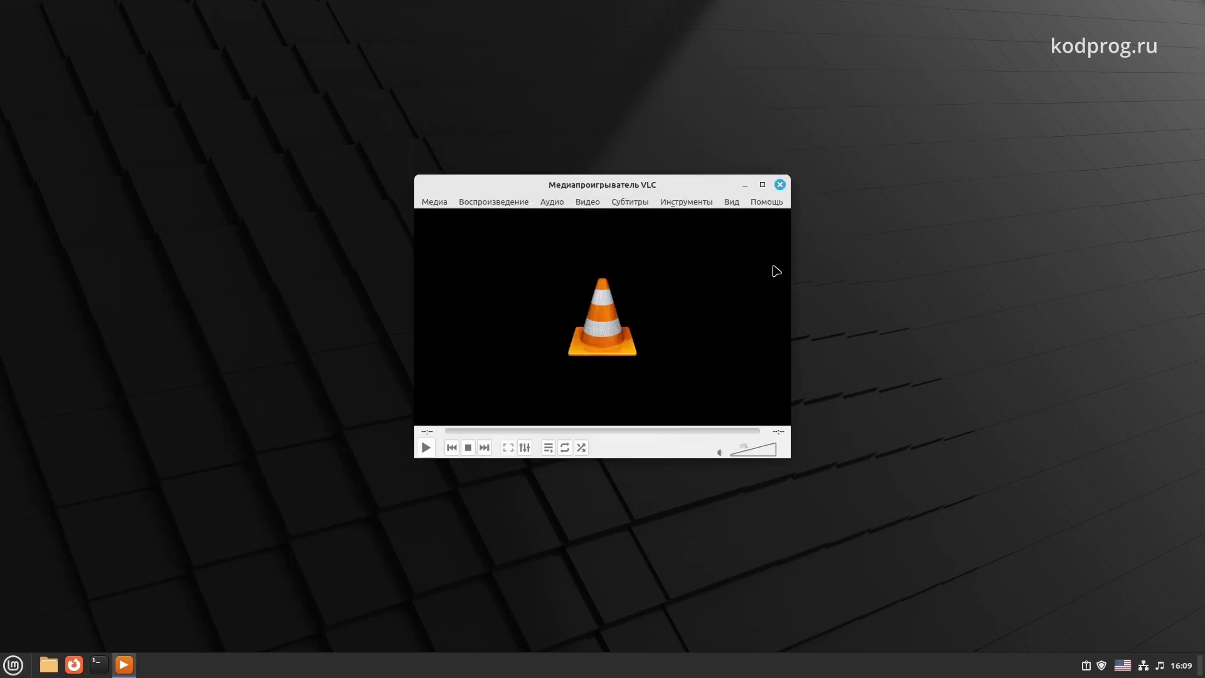
{"action": "left_click_drag", "start_coordinate": [415, 176], "coordinate": [256, 89]}
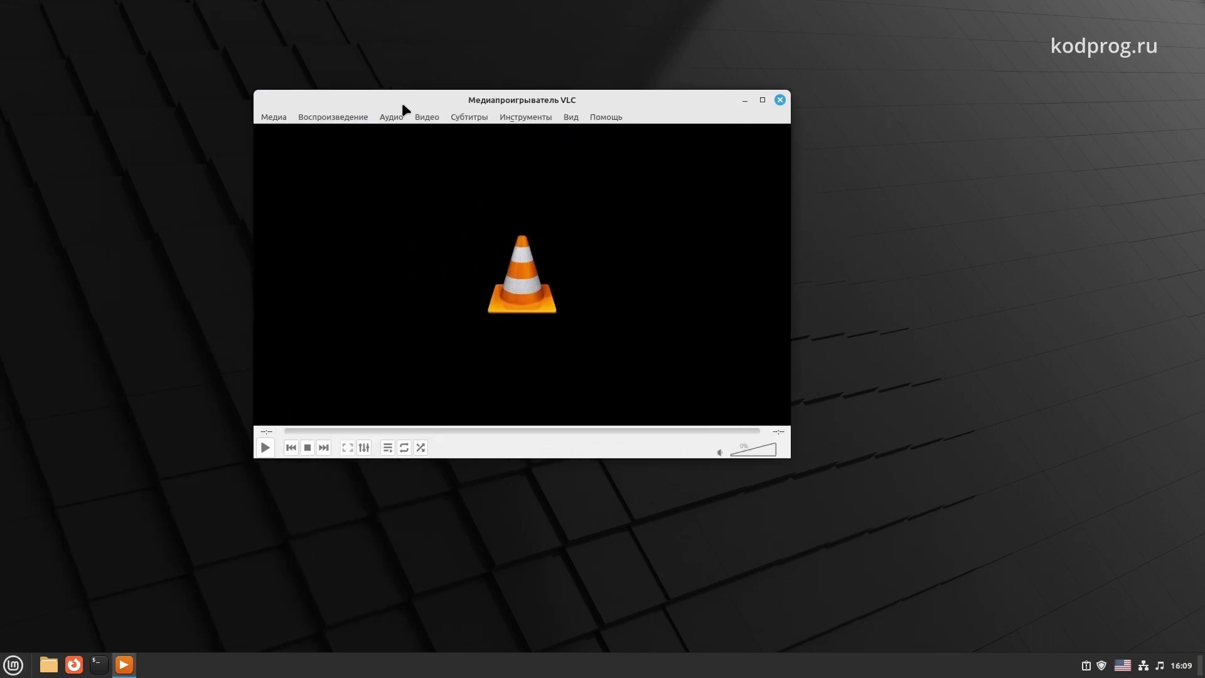
{"action": "left_click_drag", "start_coordinate": [504, 115], "coordinate": [540, 174]}
Try playing the DVD from /dev/sr0 via Open Disc, dismiss the error, and close VLC
{"action": "left_click", "coordinate": [318, 184]}
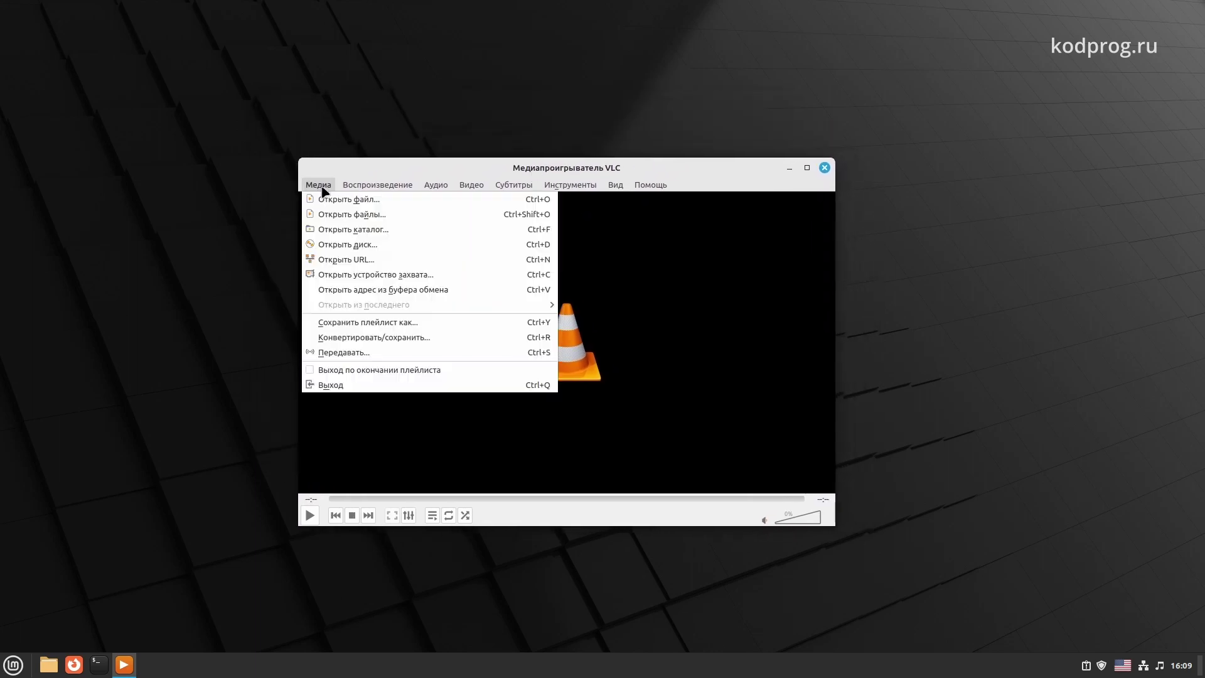
{"action": "left_click", "coordinate": [339, 250]}
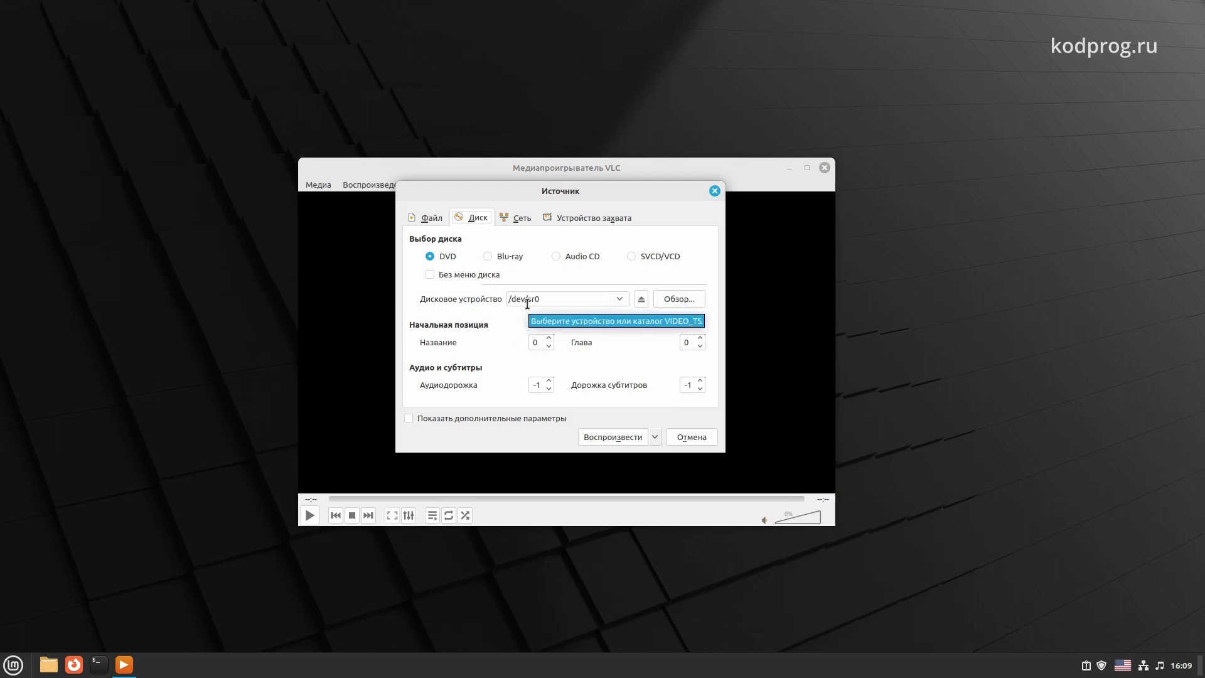
{"action": "left_click", "coordinate": [606, 441]}
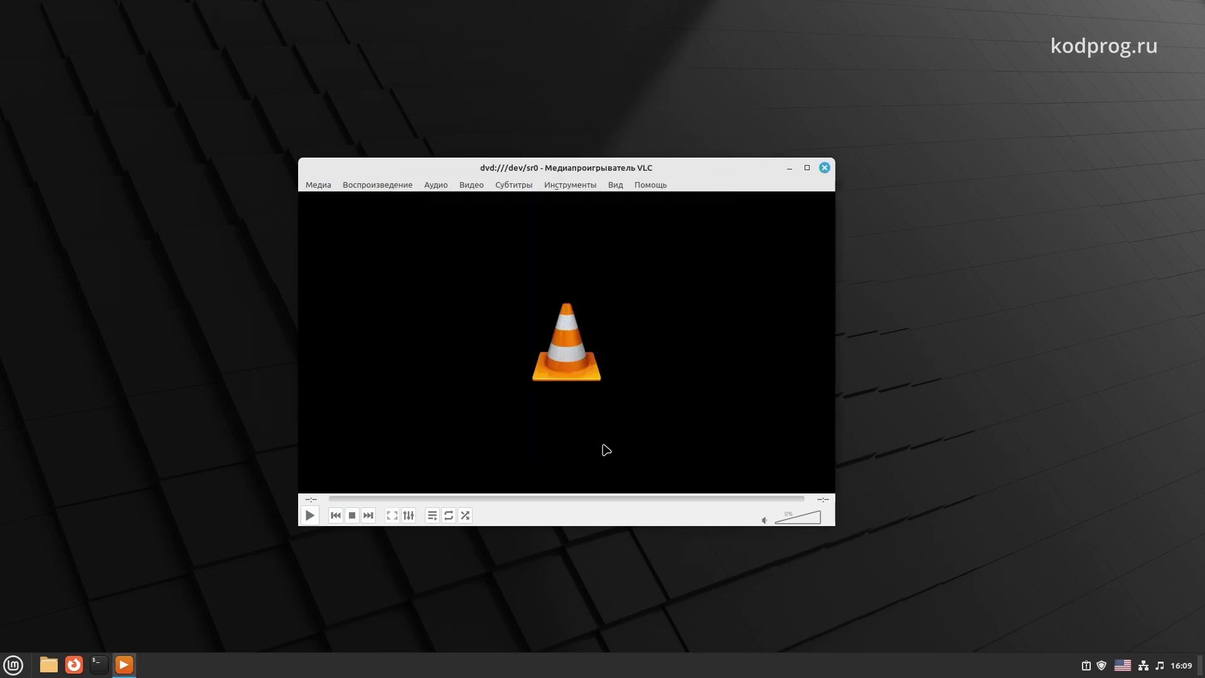
{"action": "left_click", "coordinate": [675, 406]}
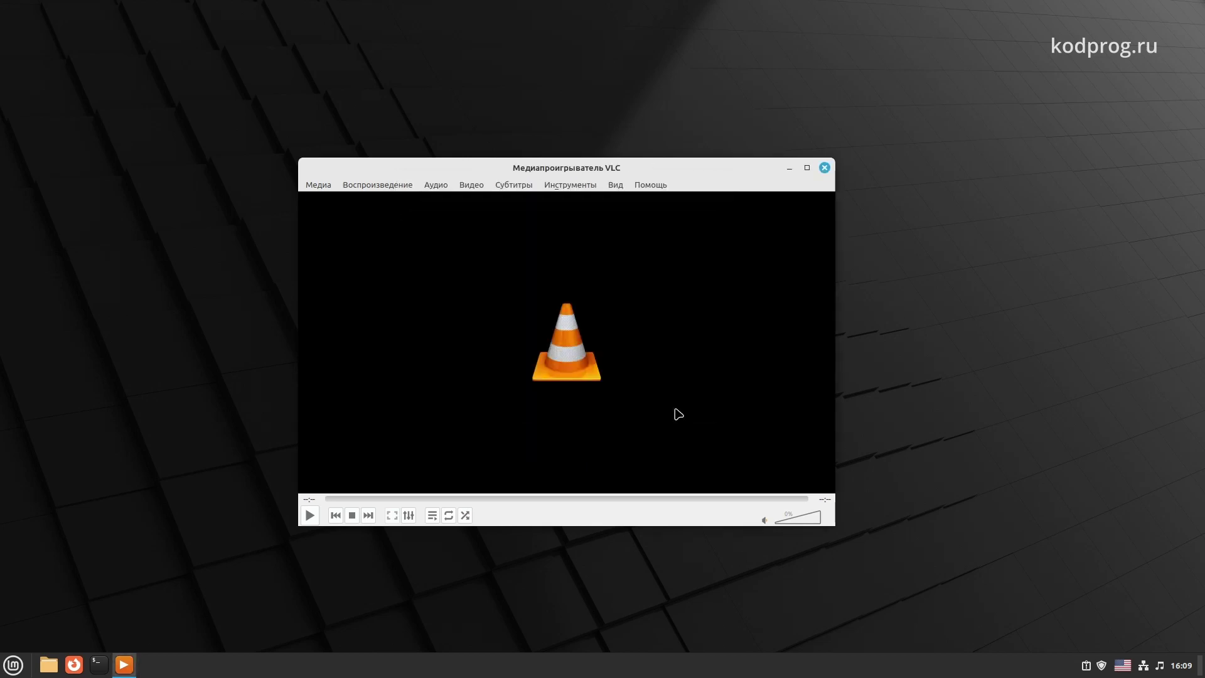
{"action": "left_click", "coordinate": [824, 168]}
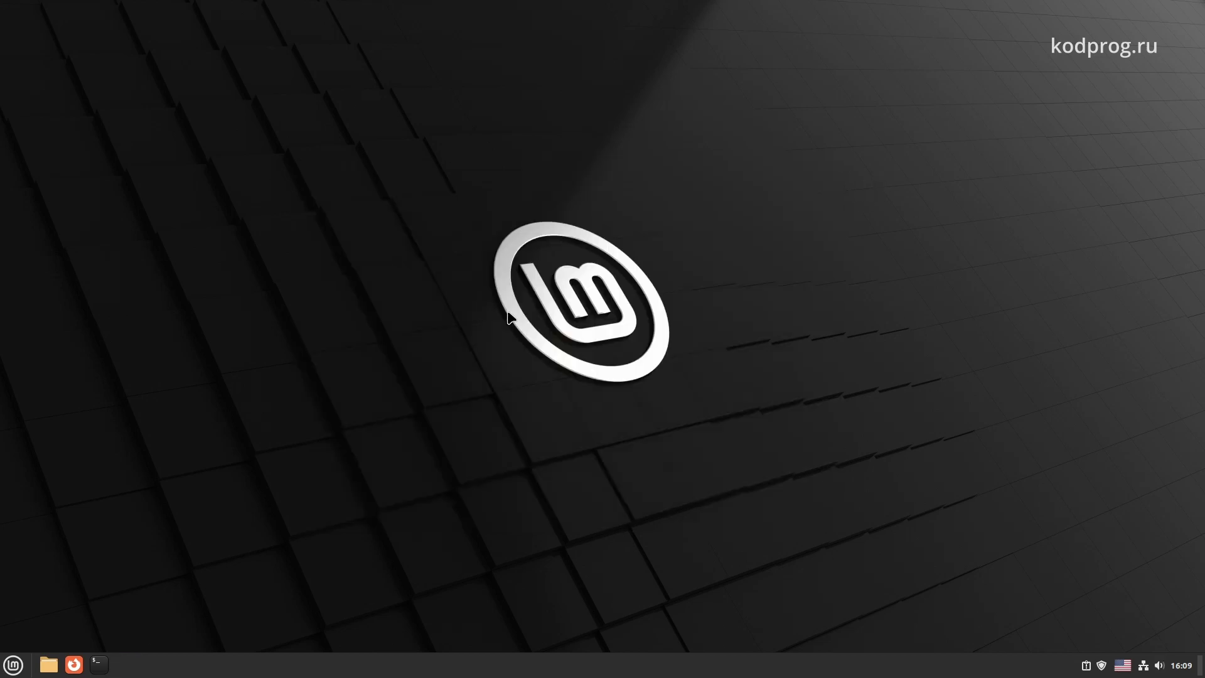
Switch the keyboard layout to Russian and launch System Monitor, moving it to the screen centre
{"action": "key", "text": "alt+shift"}
{"action": "left_click", "coordinate": [6, 659]}
{"action": "type", "text": "d"}
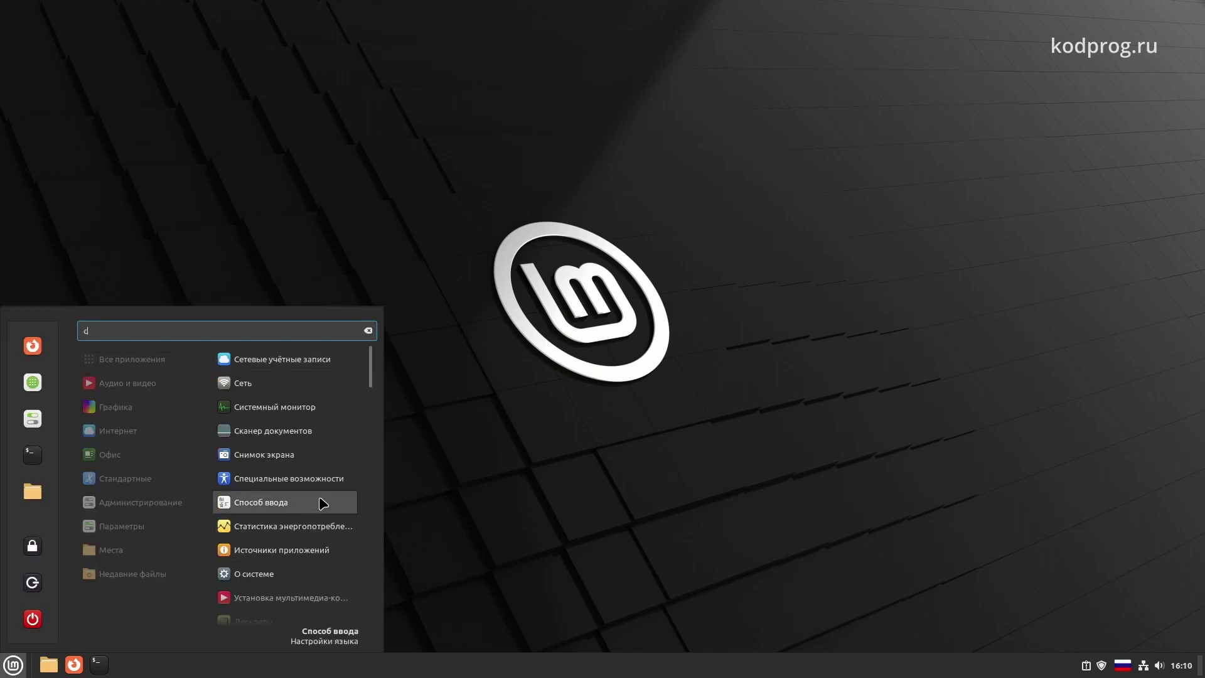
{"action": "type", "text": "d"}
{"action": "left_click", "coordinate": [530, 425]}
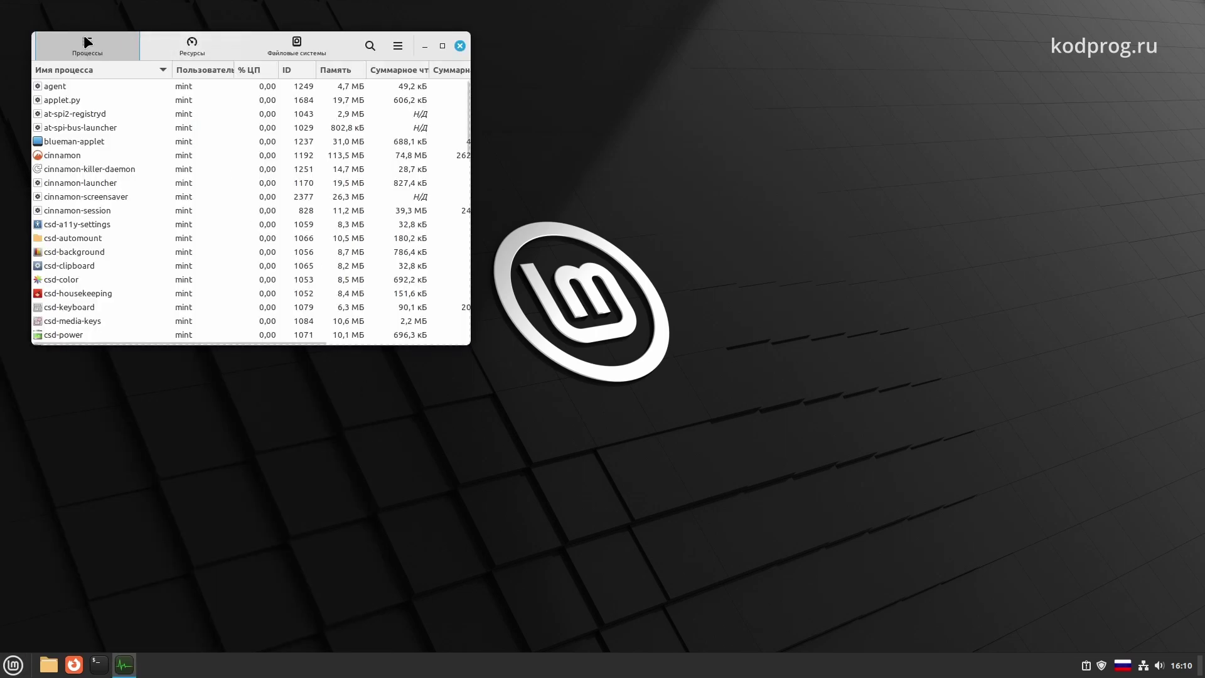
{"action": "left_click_drag", "start_coordinate": [425, 39], "coordinate": [763, 200]}
Review the CPU, memory and network graphs, close System Monitor, and show today's calendar
{"action": "left_click", "coordinate": [543, 207]}
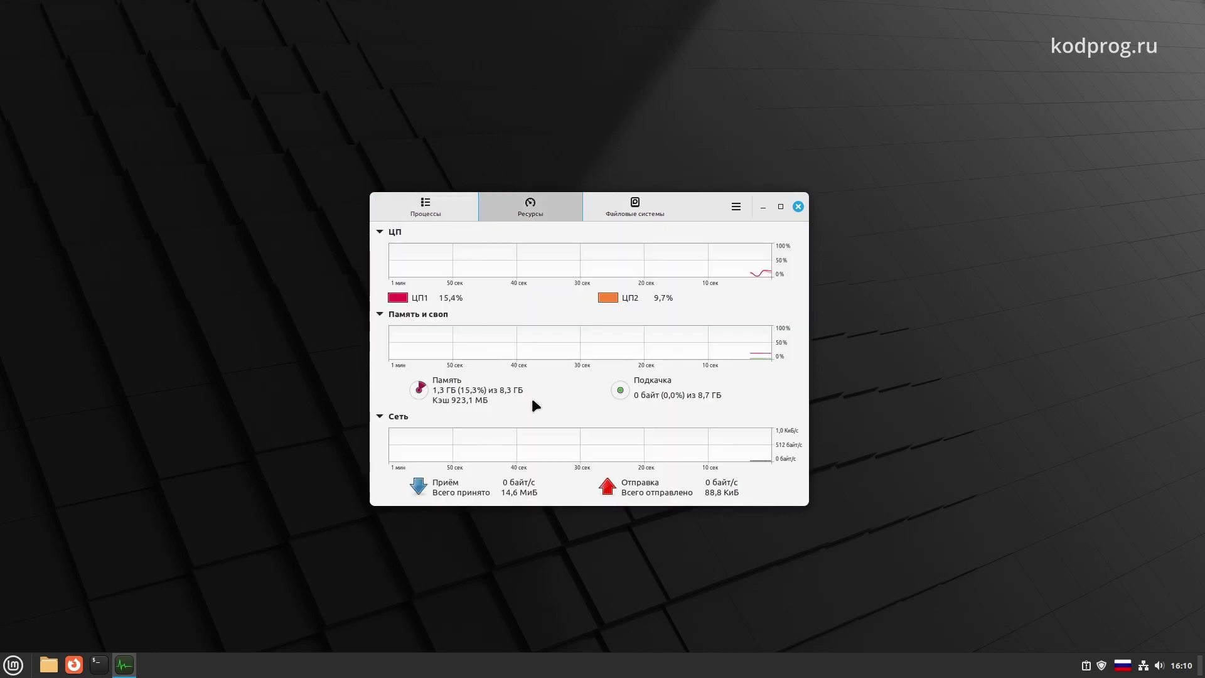
{"action": "left_click", "coordinate": [798, 206]}
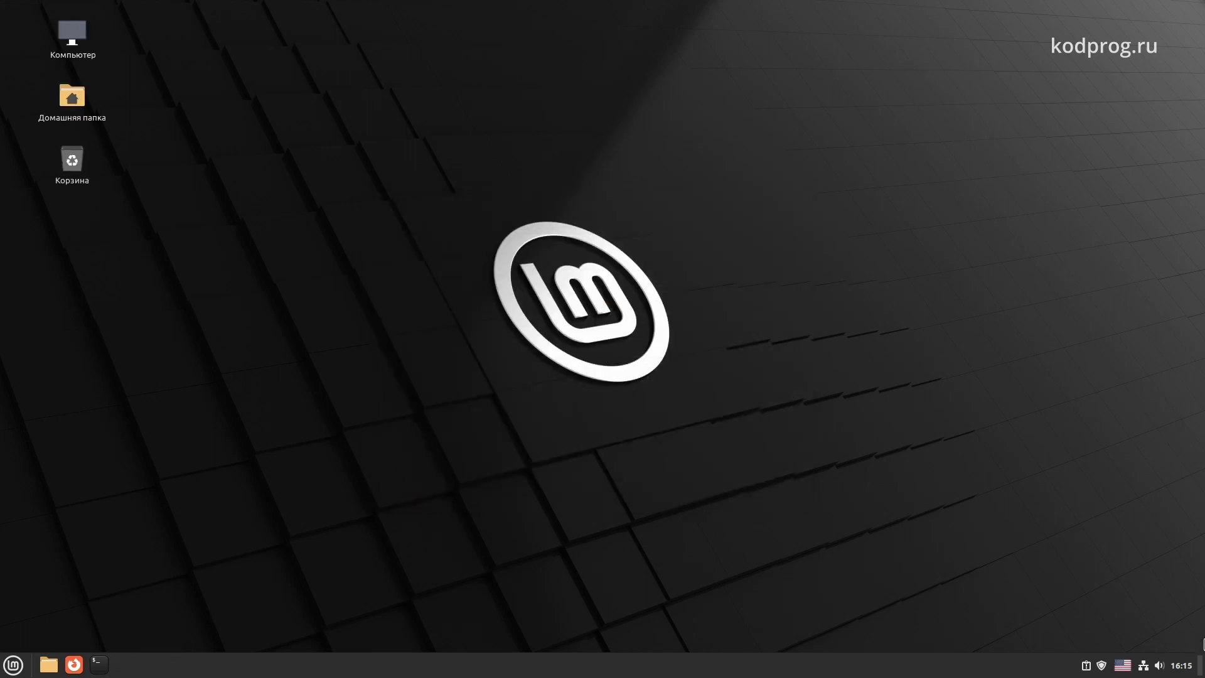
{"action": "left_click", "coordinate": [1181, 665]}
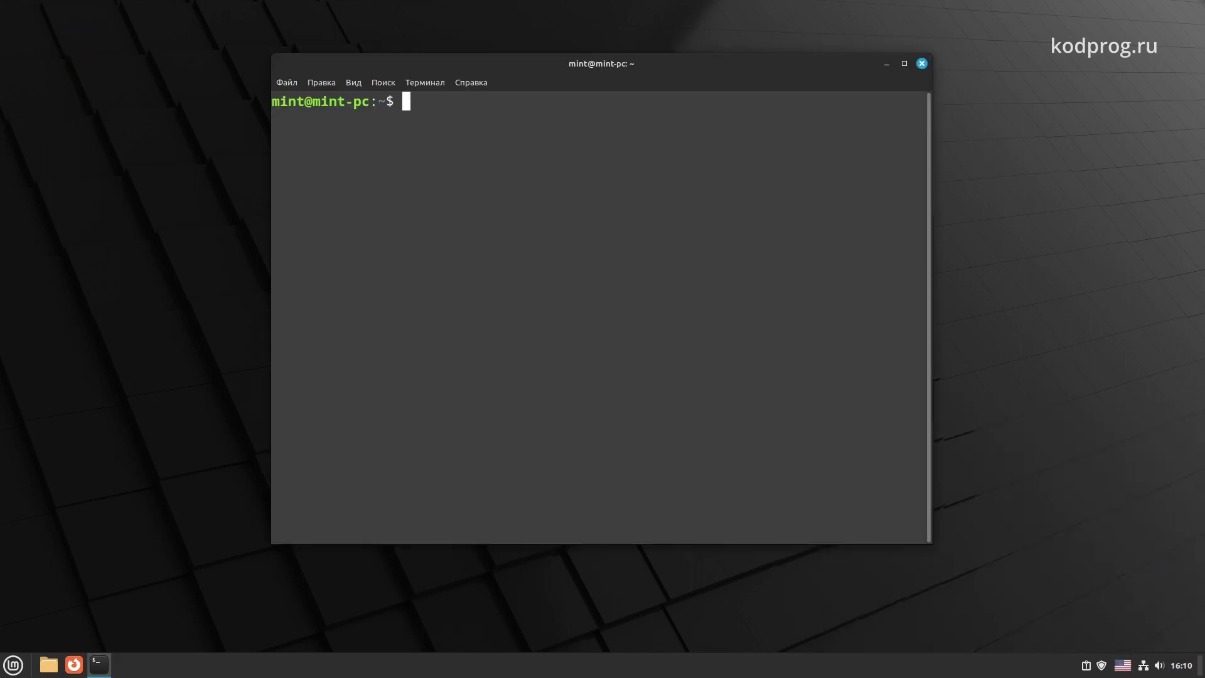
Run uname -a (kernel 6.1.0-13-amd64), clear the screen, then run cinnamon --version (Cinnamon 5.8.4)
{"action": "type", "text": "uname -a"}
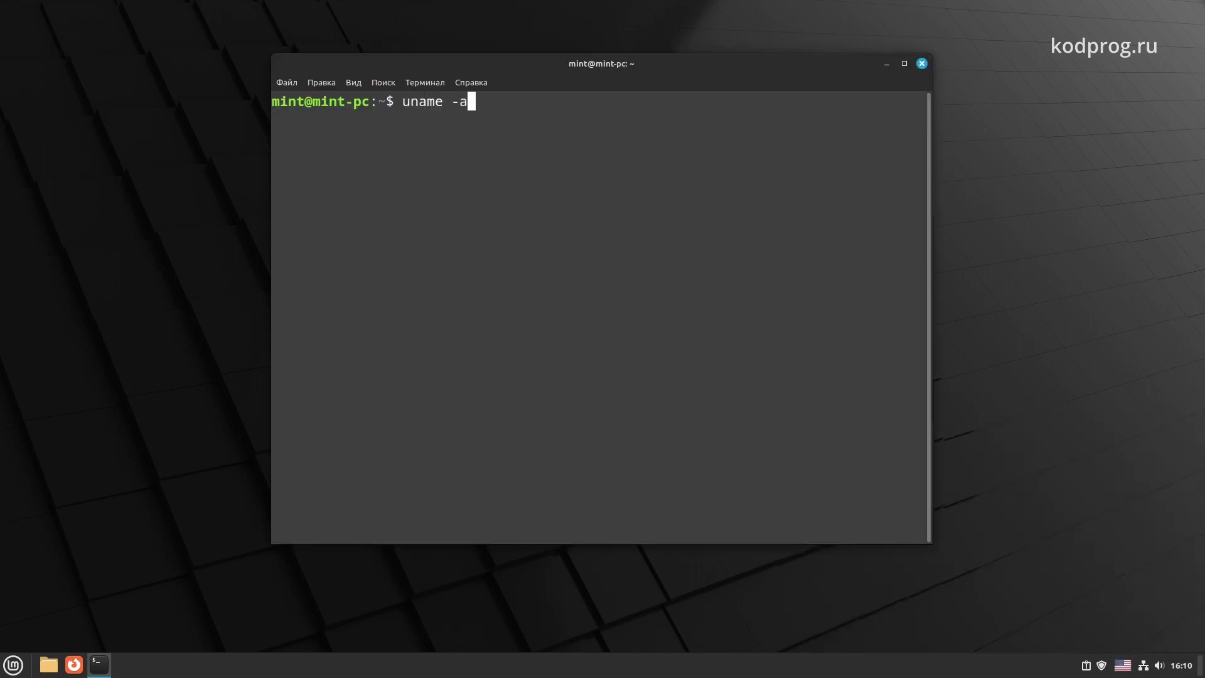
{"action": "key", "text": "Return"}
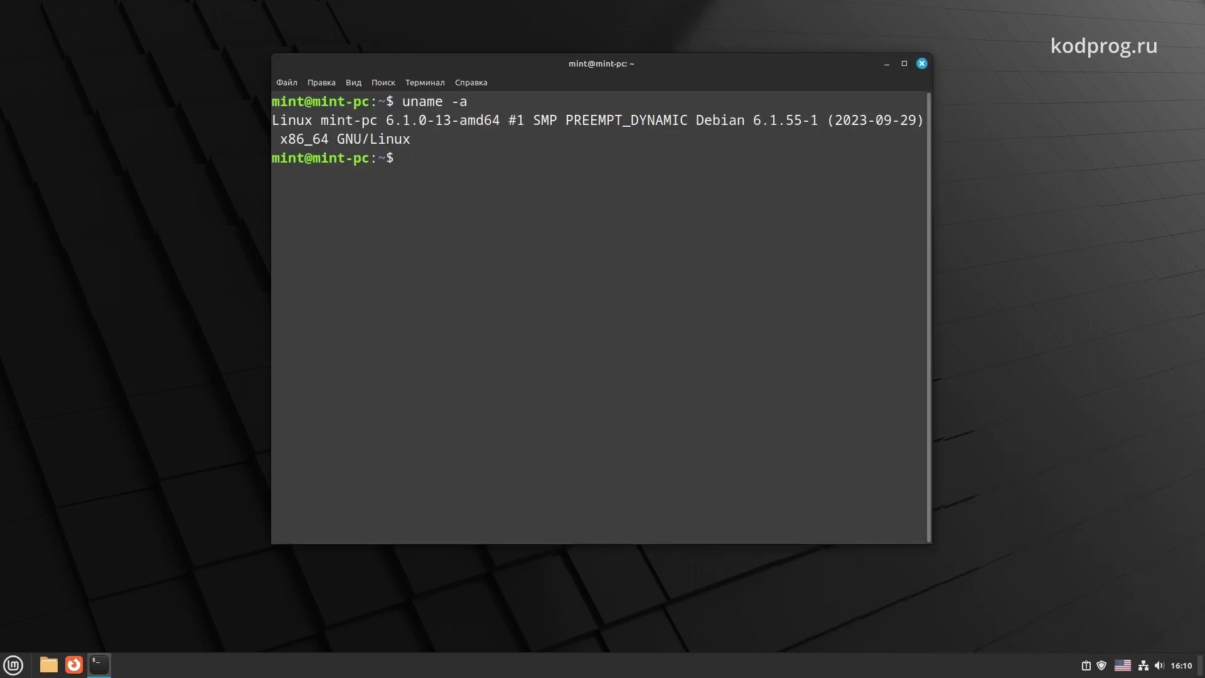
{"action": "key", "text": "ctrl+l"}
{"action": "type", "text": "cinnamon"}
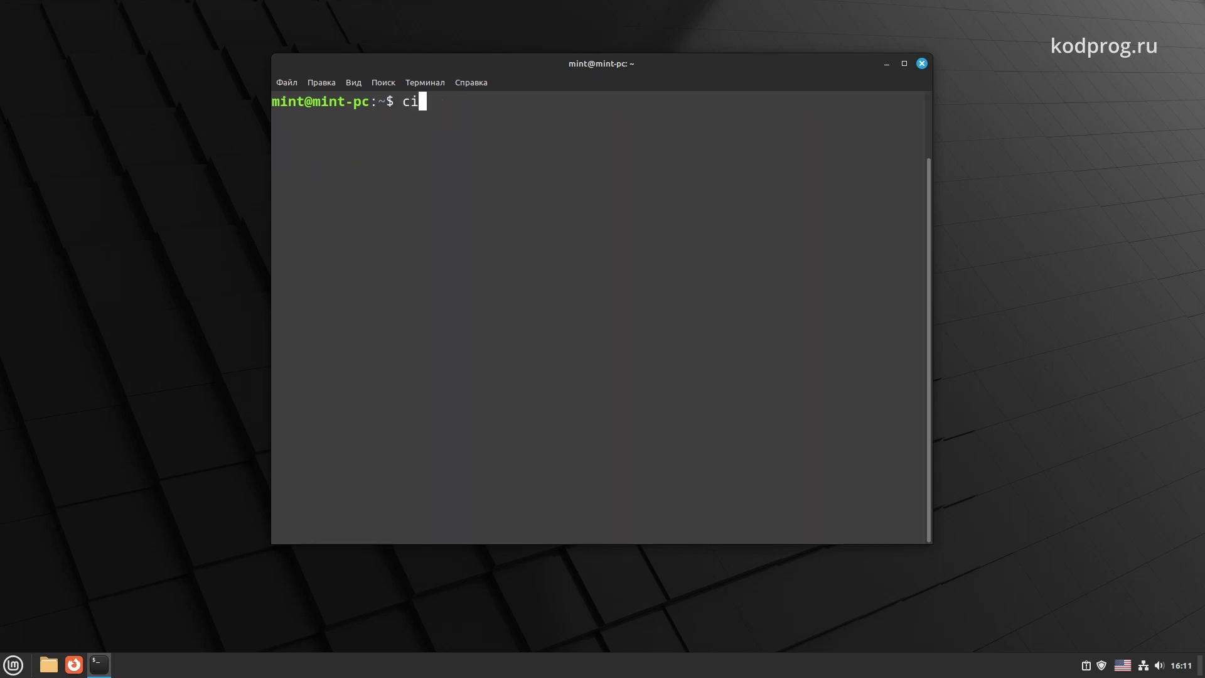
{"action": "type", "text": " --version"}
{"action": "key", "text": "Return"}
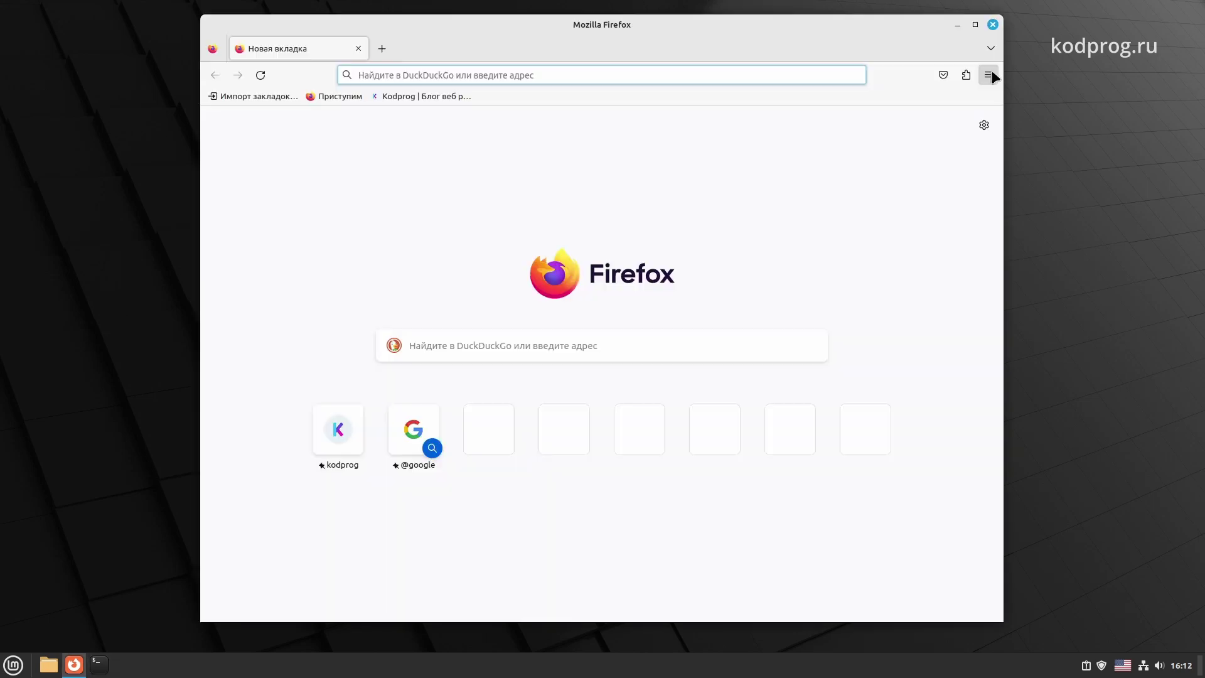
View Firefox's About window confirming version 118.0.1 (64-bit), then close Firefox
{"action": "left_click", "coordinate": [987, 74]}
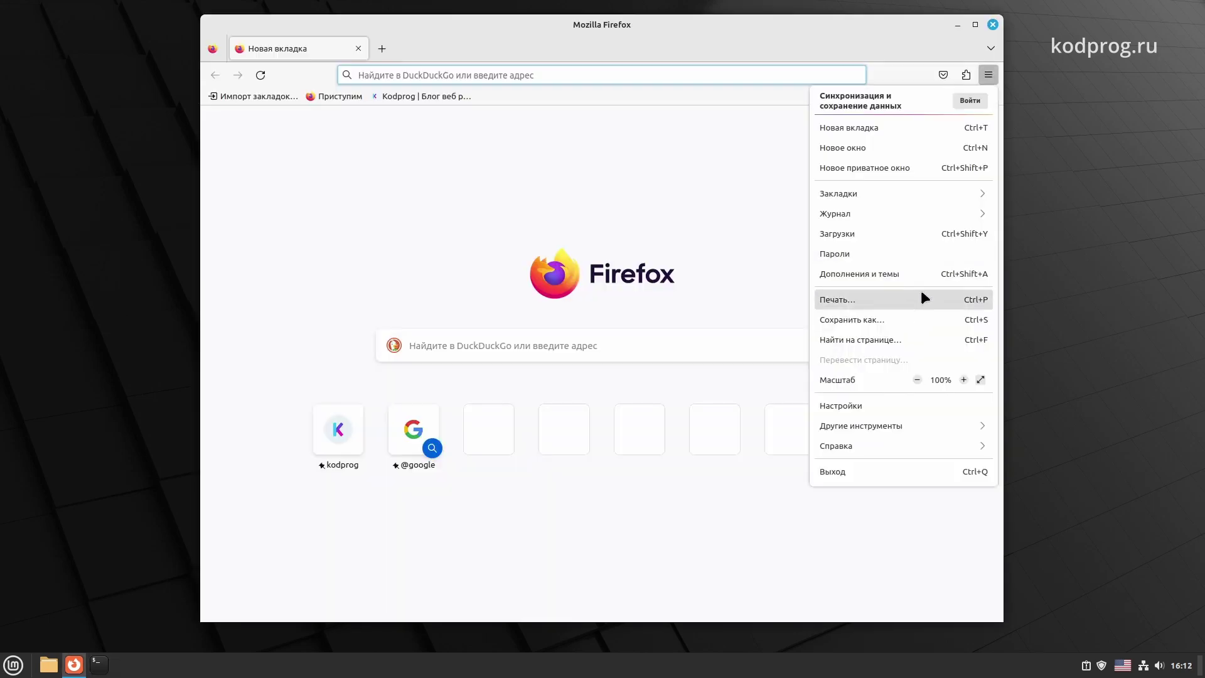
{"action": "left_click", "coordinate": [834, 448]}
{"action": "left_click", "coordinate": [872, 247]}
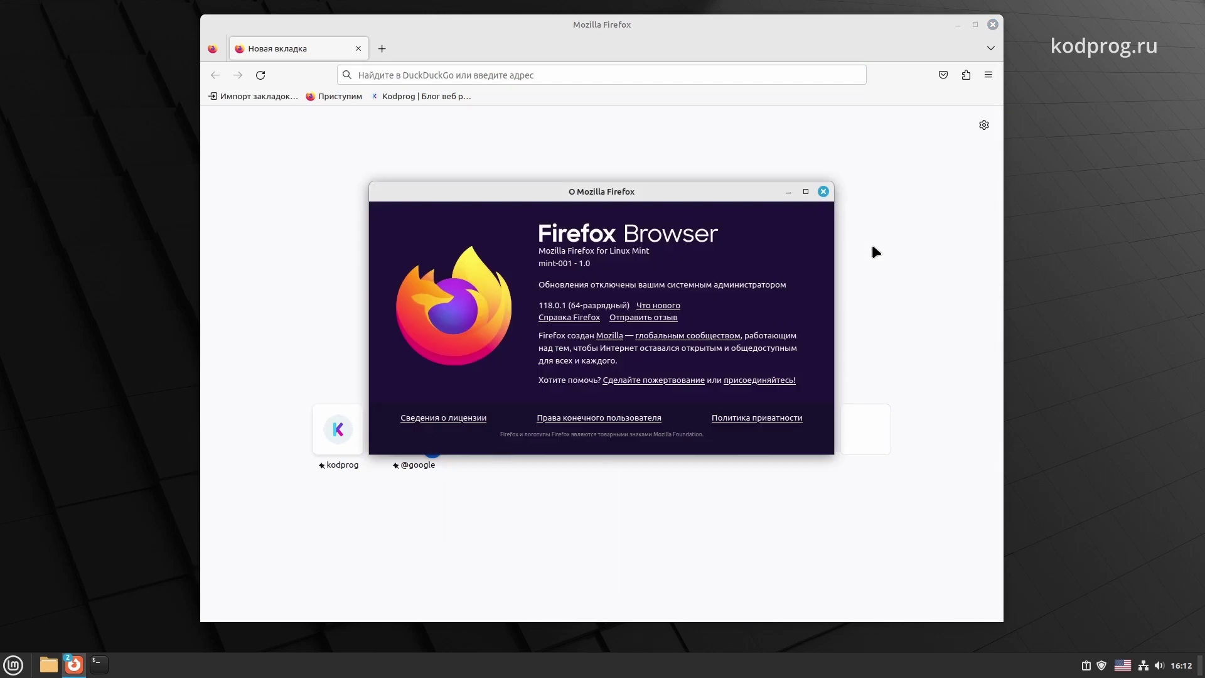
{"action": "left_click", "coordinate": [992, 26]}
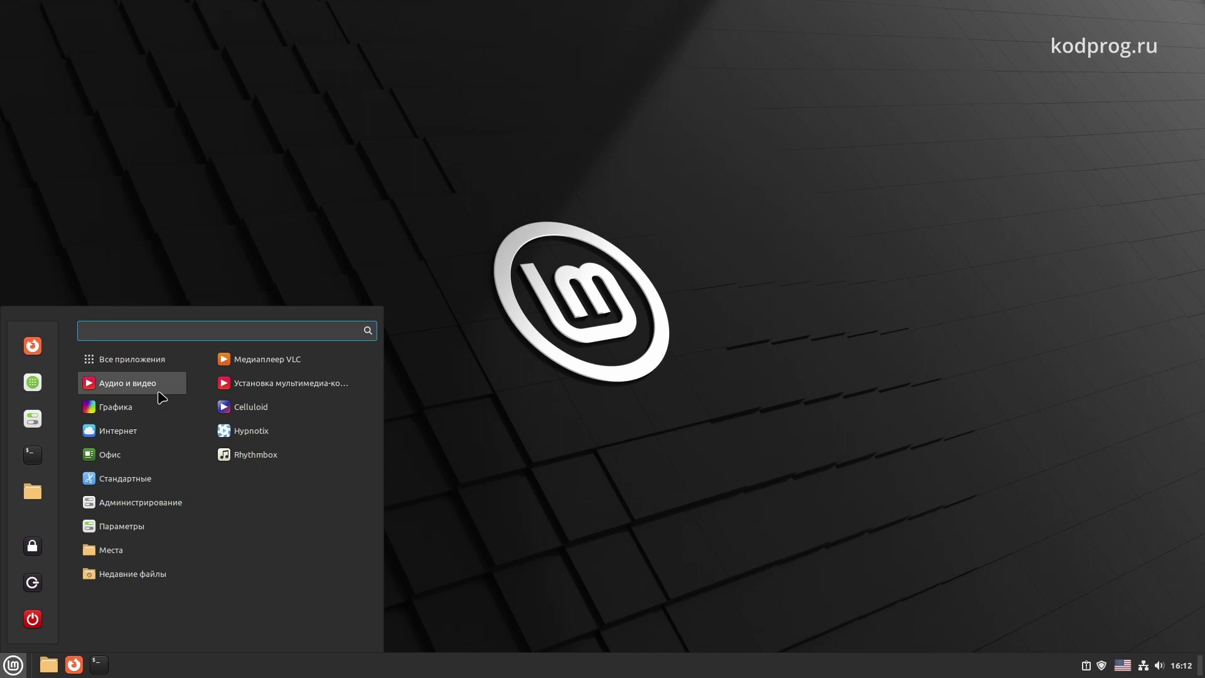
Launch Thunderbird from the Интернет menu, view О Thunderbird (version 115.3.1), and close its windows
{"action": "mouse_move", "coordinate": [155, 420]}
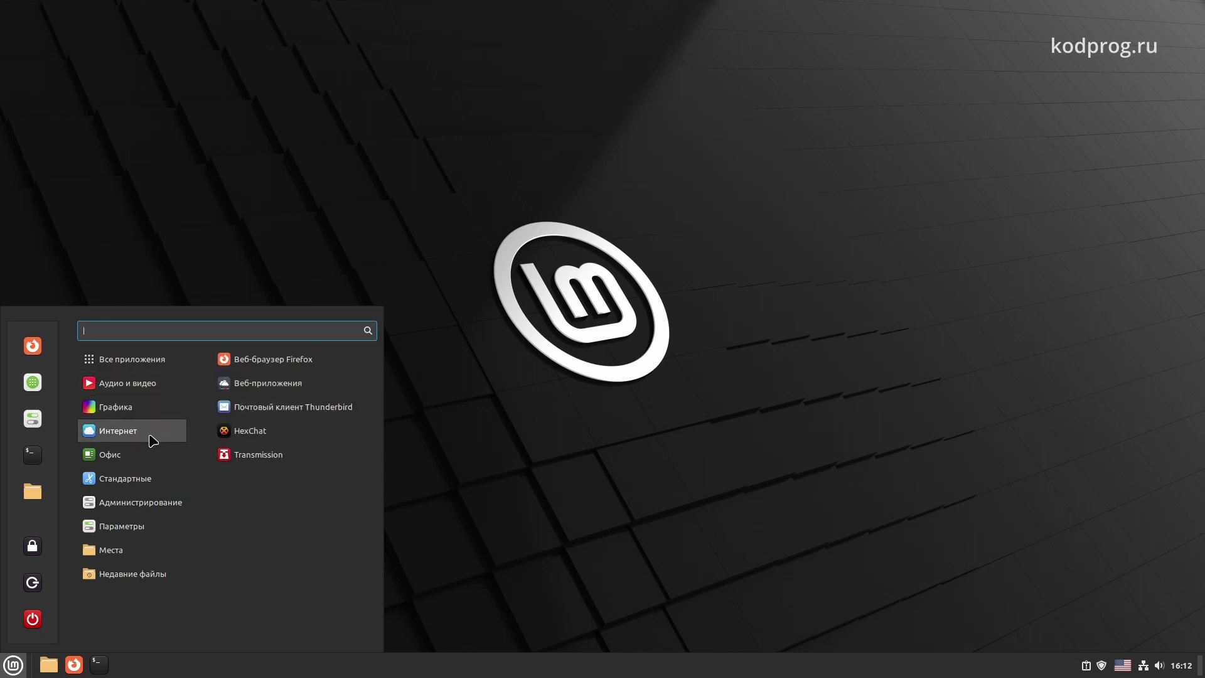
{"action": "left_click", "coordinate": [249, 411]}
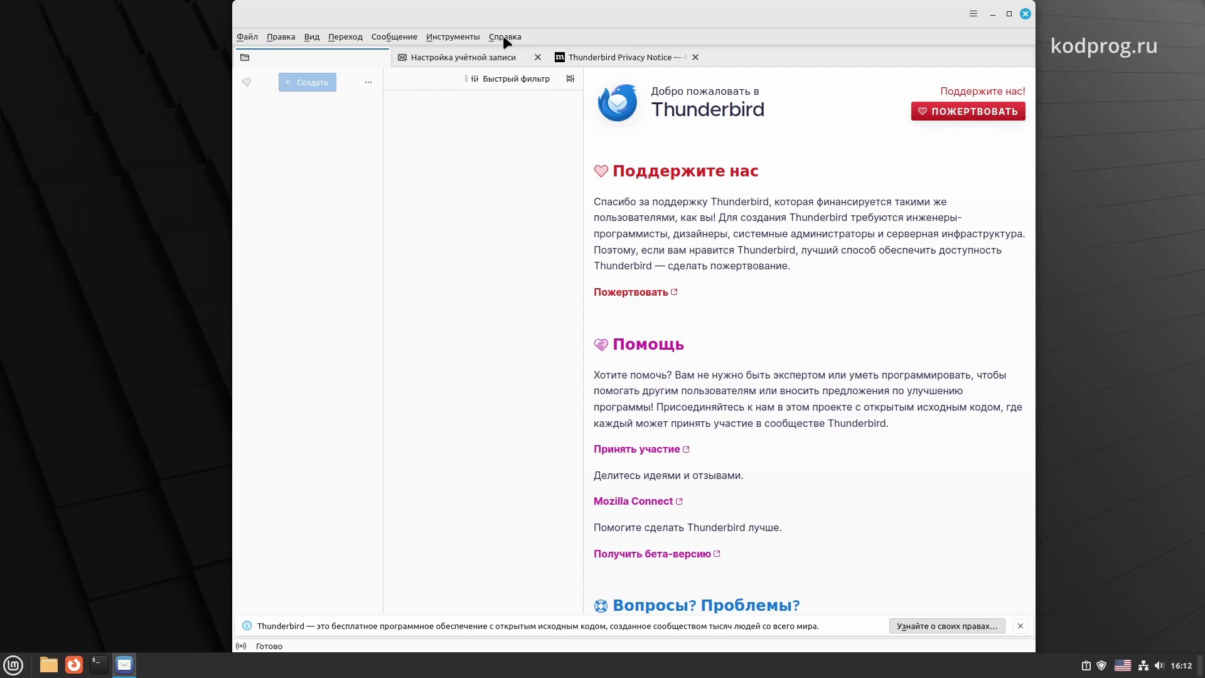
{"action": "left_click", "coordinate": [503, 36]}
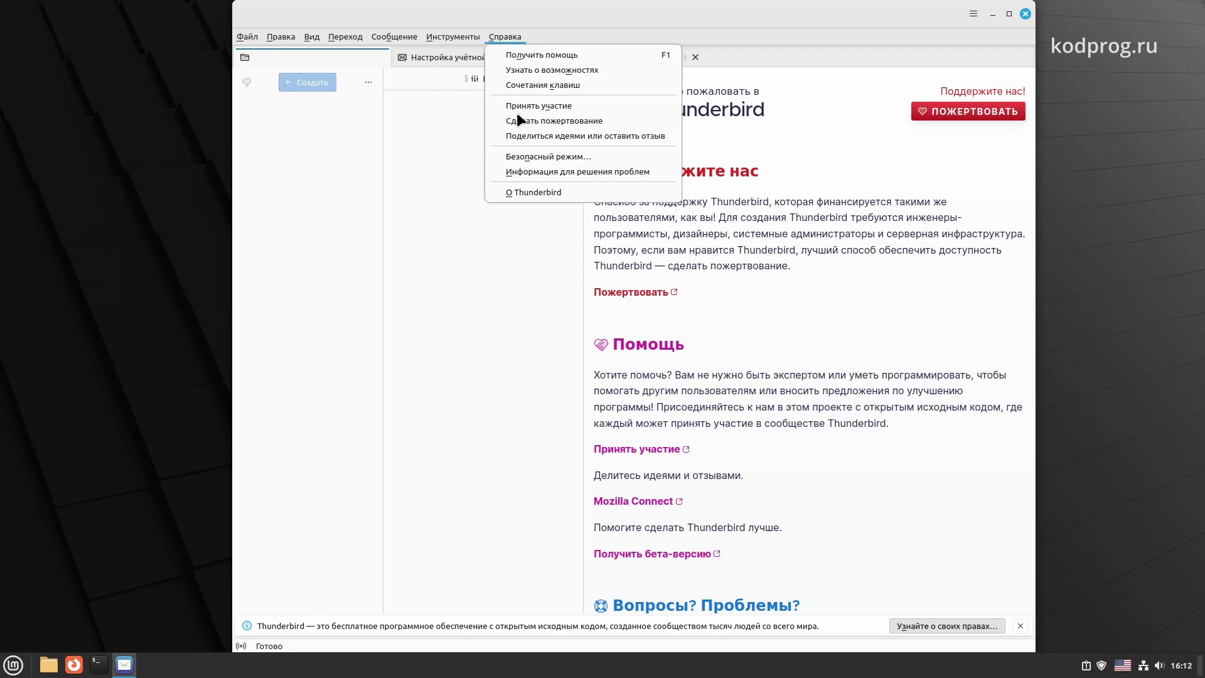
{"action": "left_click", "coordinate": [540, 187]}
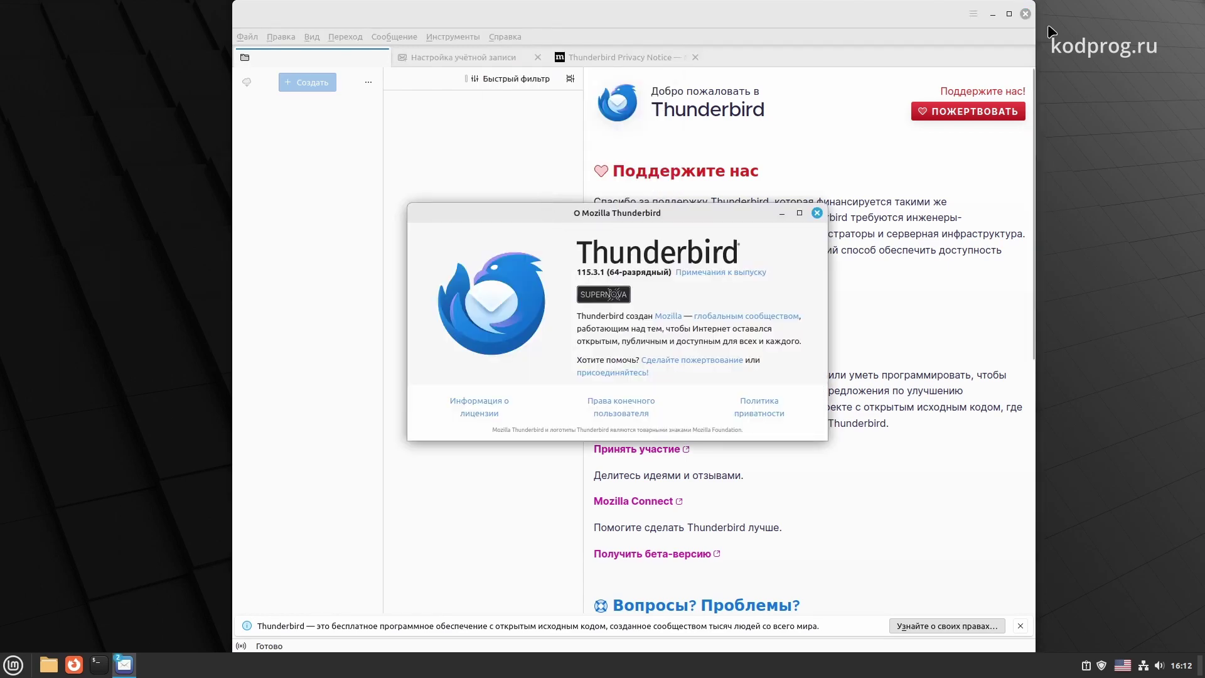
{"action": "left_click", "coordinate": [1025, 14]}
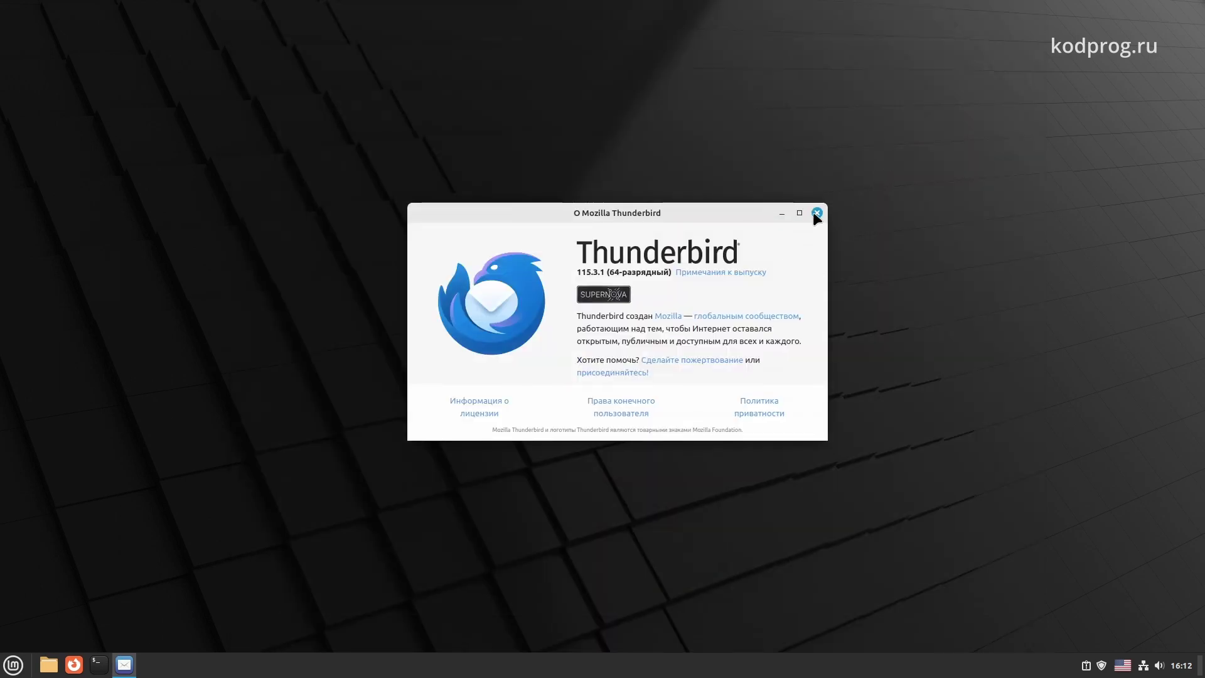
{"action": "left_click", "coordinate": [816, 213]}
Launch LibreOffice Writer from the Офис category and dismiss the tip of the day
{"action": "left_click", "coordinate": [13, 665]}
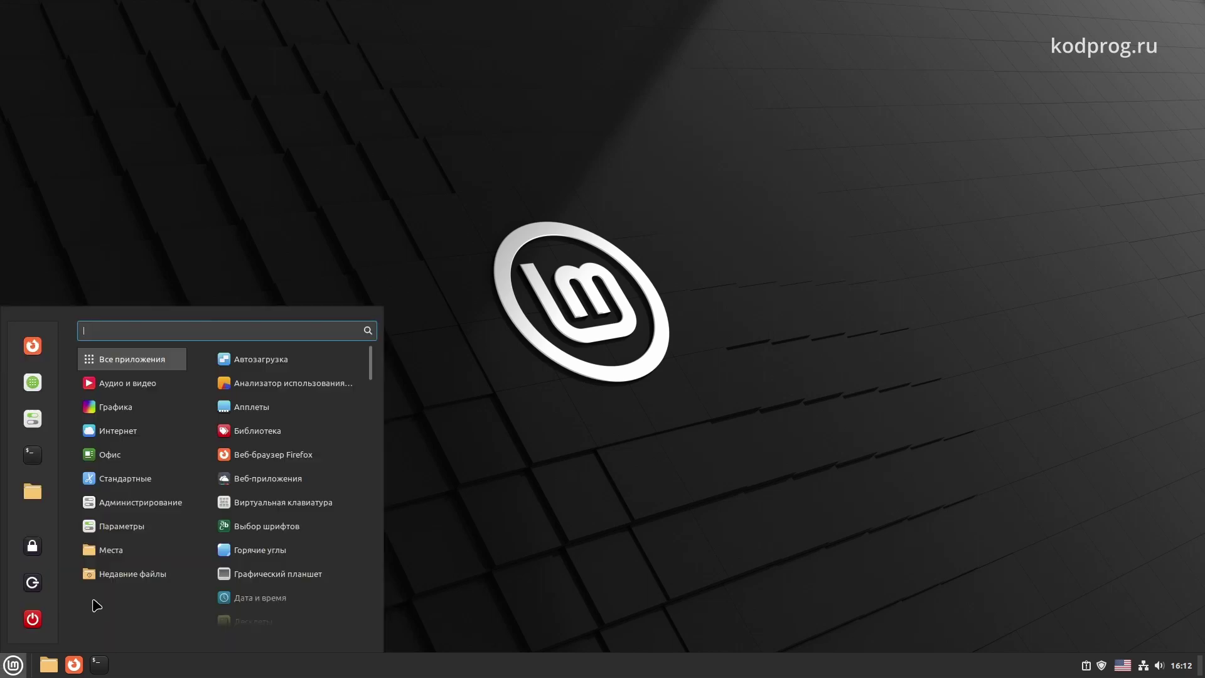
{"action": "mouse_move", "coordinate": [133, 430]}
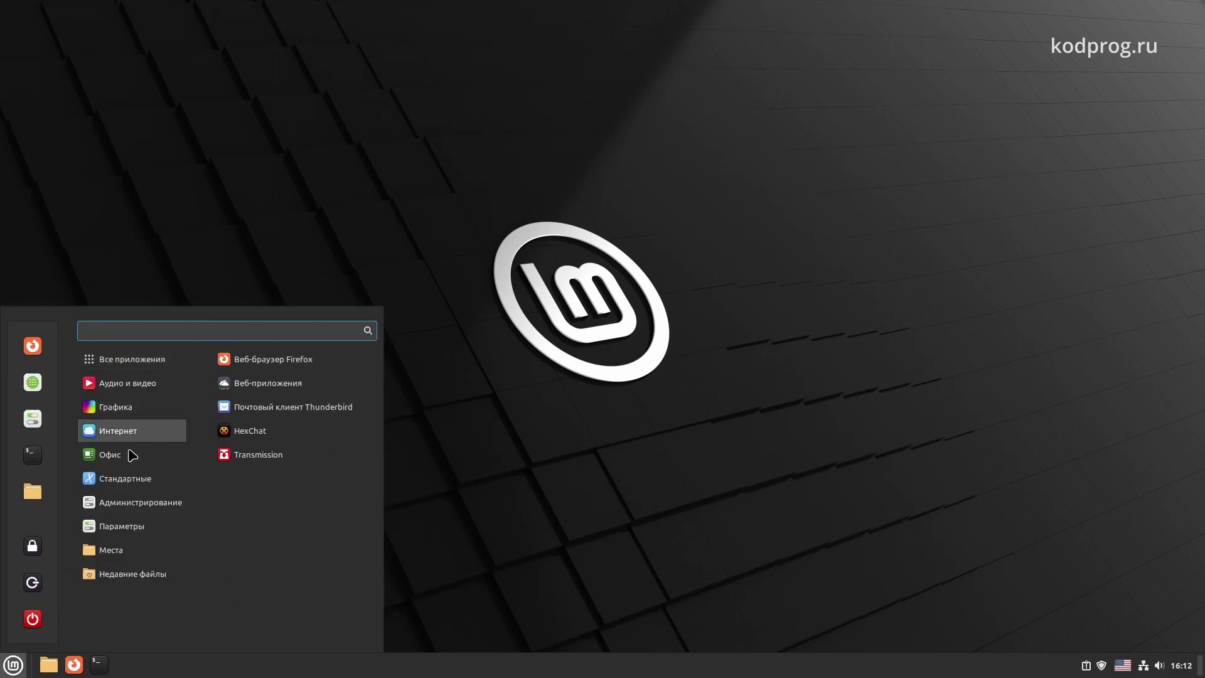
{"action": "mouse_move", "coordinate": [131, 459]}
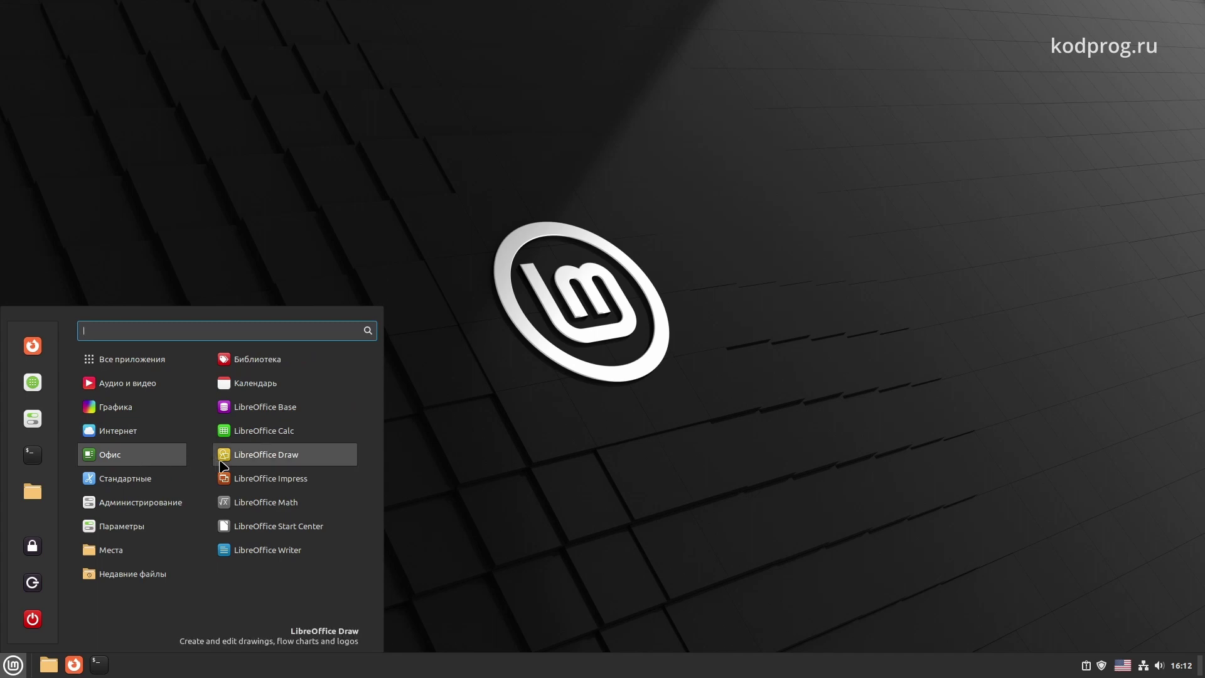
{"action": "left_click", "coordinate": [295, 555]}
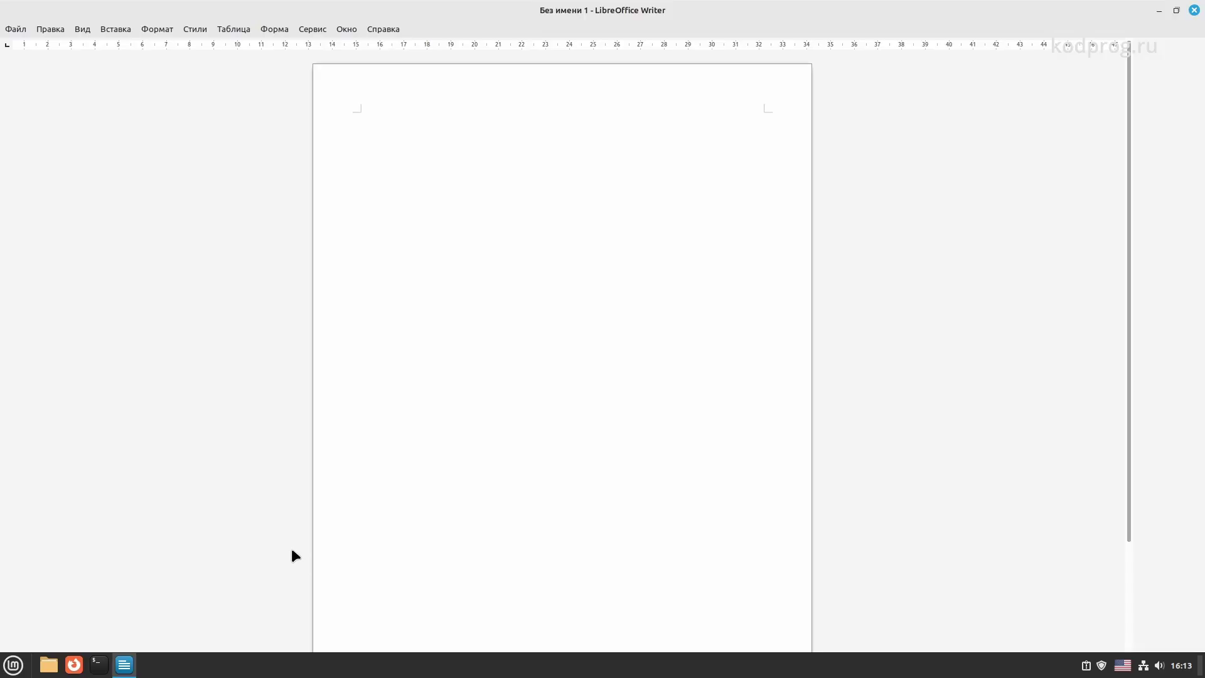
{"action": "left_click", "coordinate": [775, 276]}
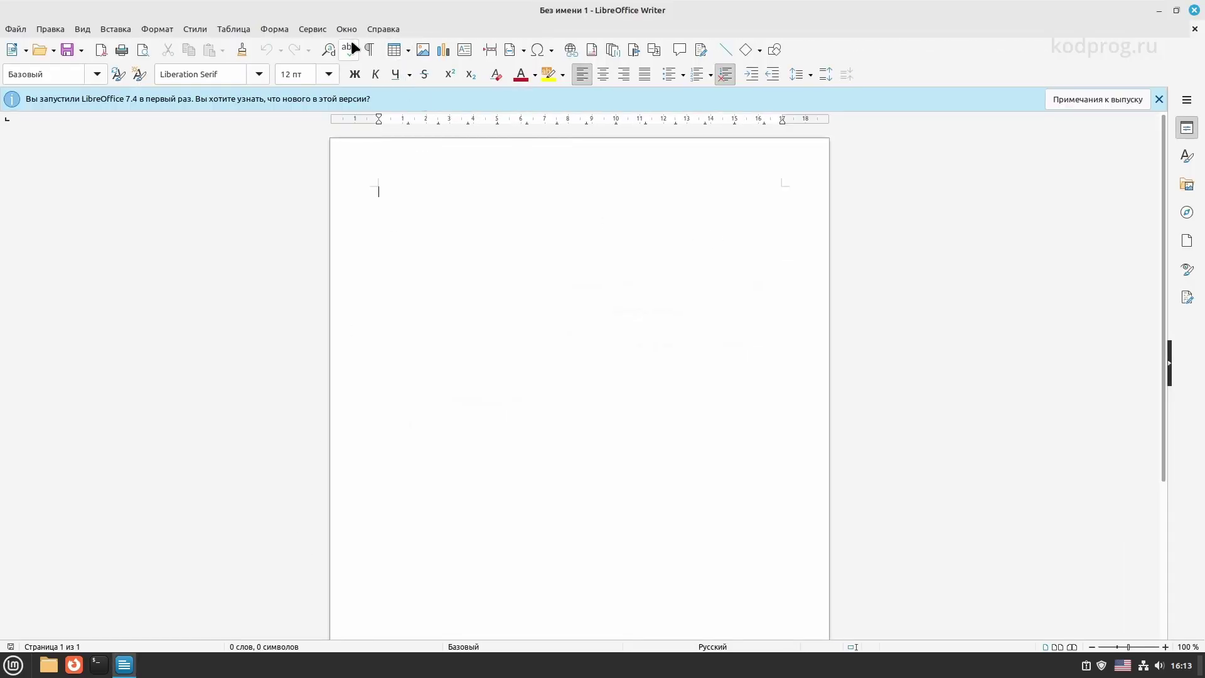
Check the About LibreOffice dialog showing version 7.4.7.2, then close it and Writer
{"action": "left_click", "coordinate": [383, 29]}
{"action": "left_click", "coordinate": [421, 240]}
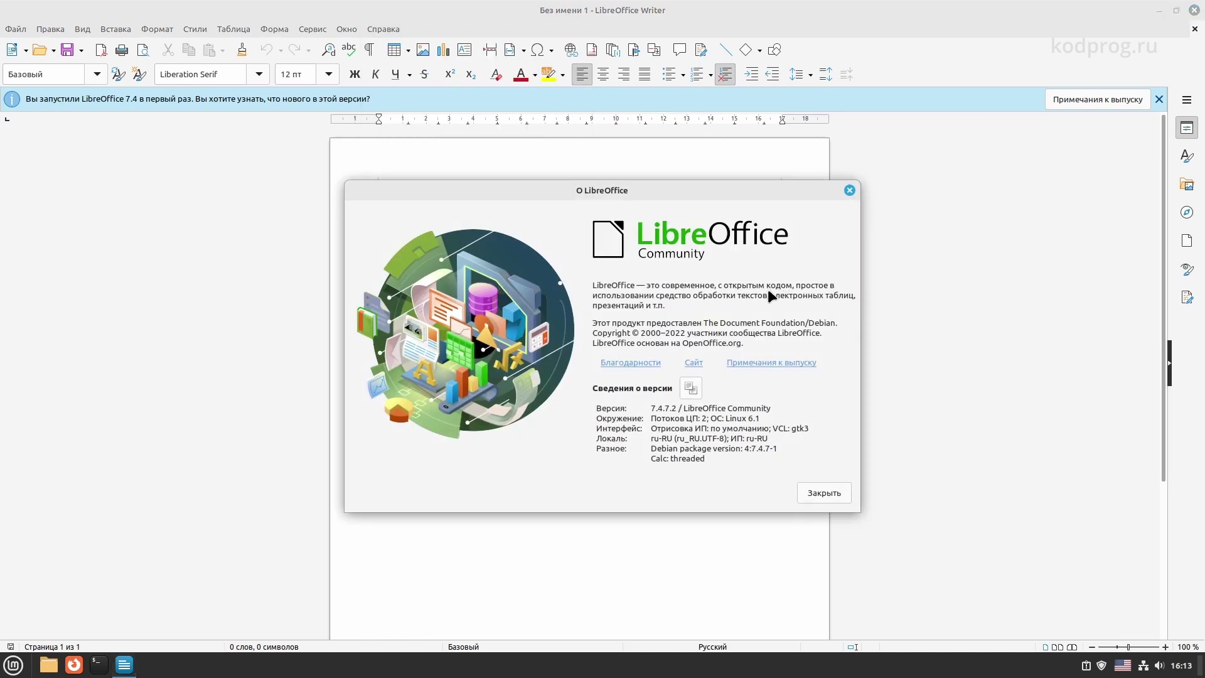
{"action": "left_click", "coordinate": [849, 190]}
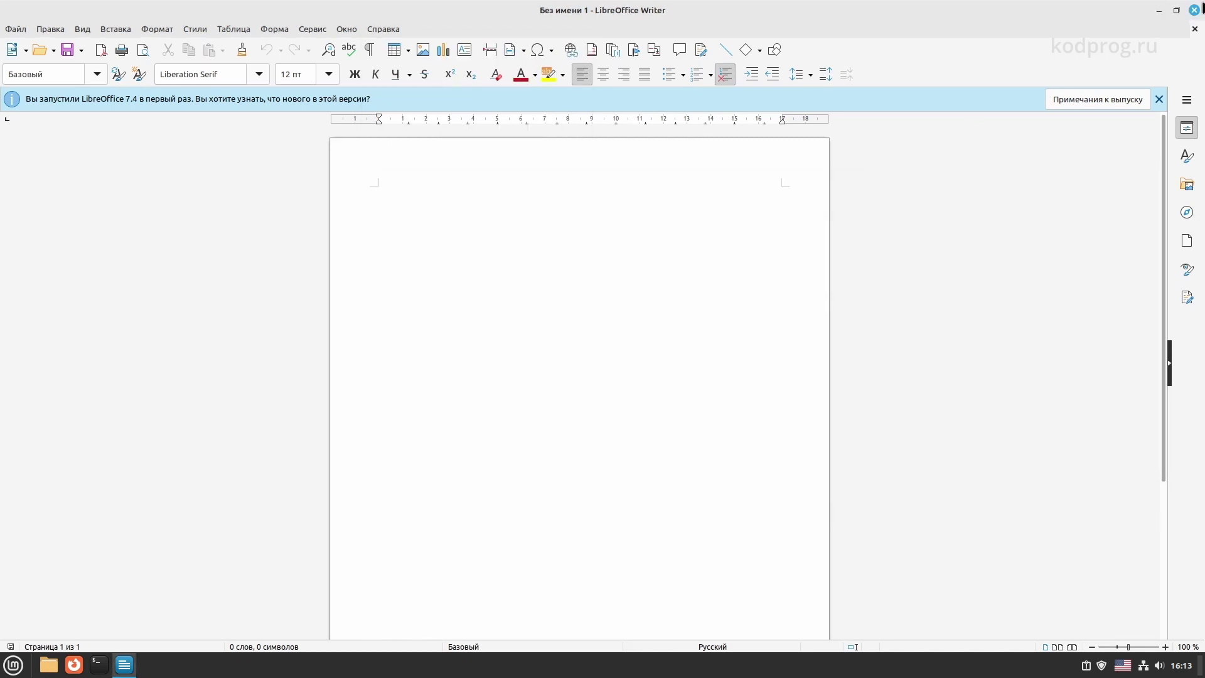
{"action": "left_click", "coordinate": [1194, 11]}
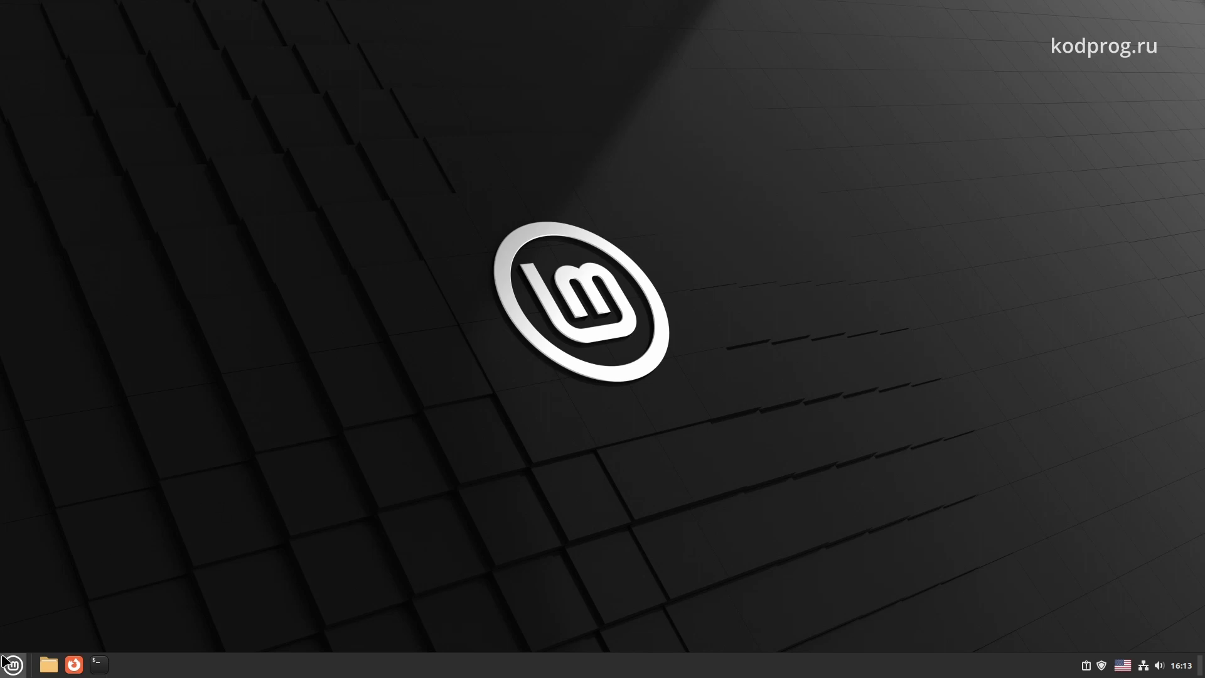
Open the Mint menu's Параметры category and scroll its list down to Эффекты, Языки and Gestures
{"action": "left_click", "coordinate": [12, 664]}
{"action": "mouse_move", "coordinate": [133, 500]}
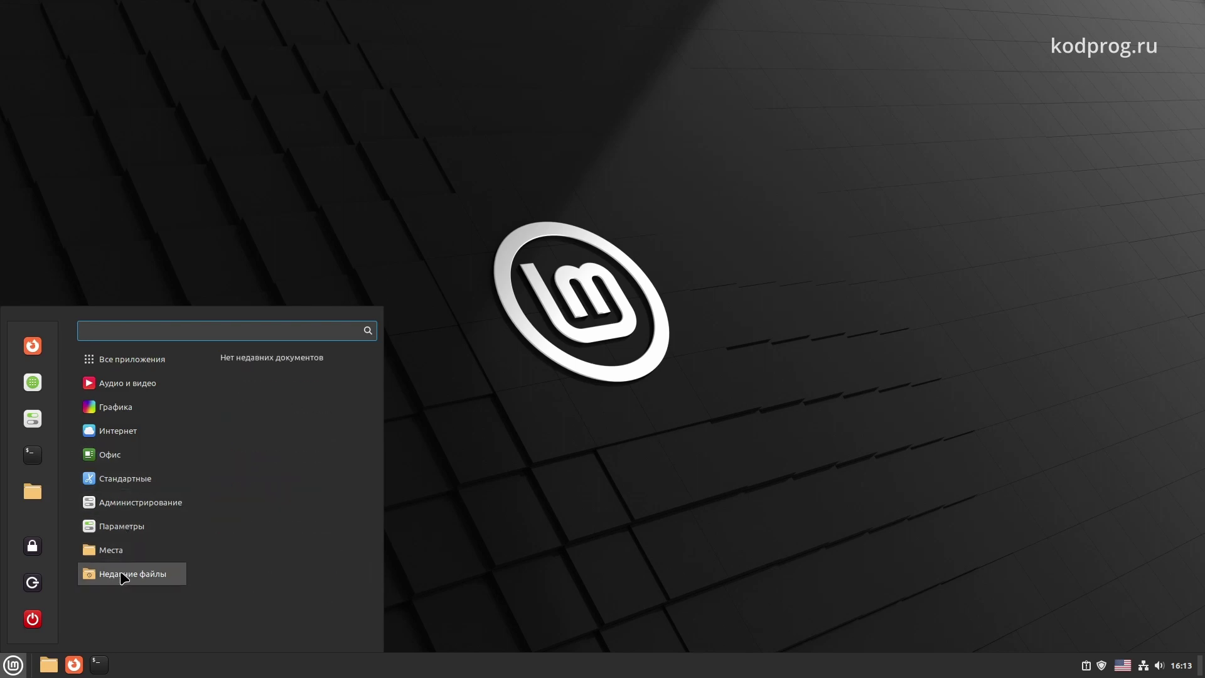
{"action": "mouse_move", "coordinate": [139, 525]}
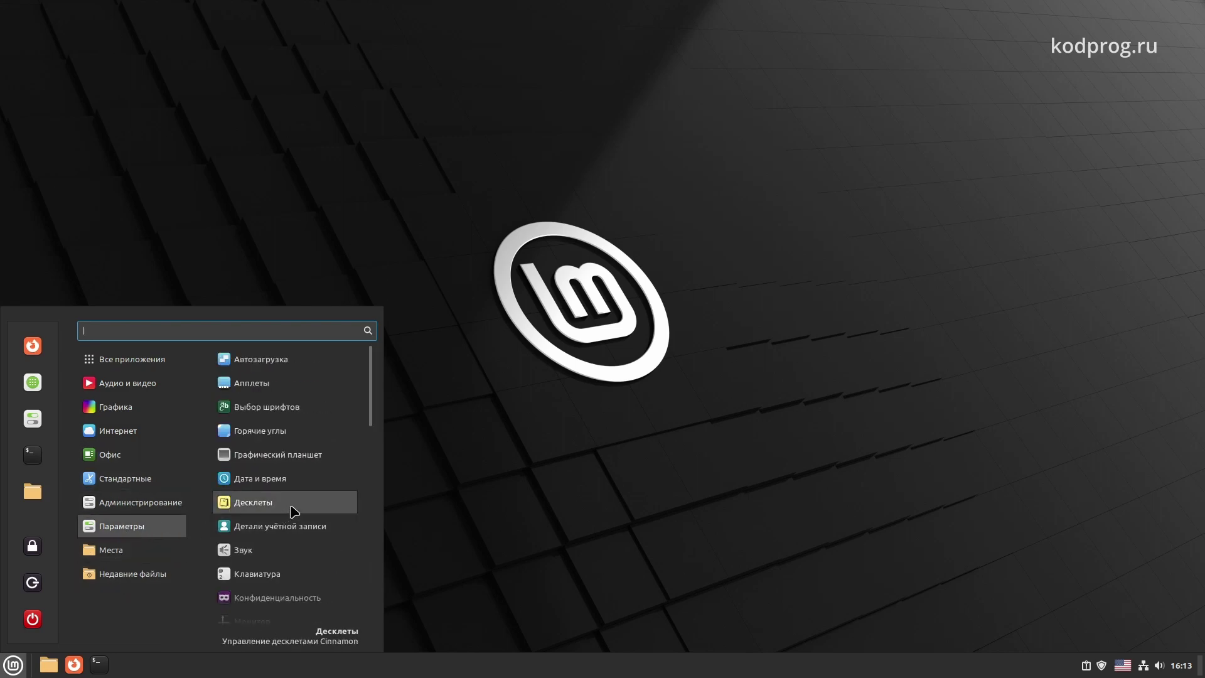
{"action": "scroll", "coordinate": [300, 512], "scroll_direction": "down", "scroll_amount": 1}
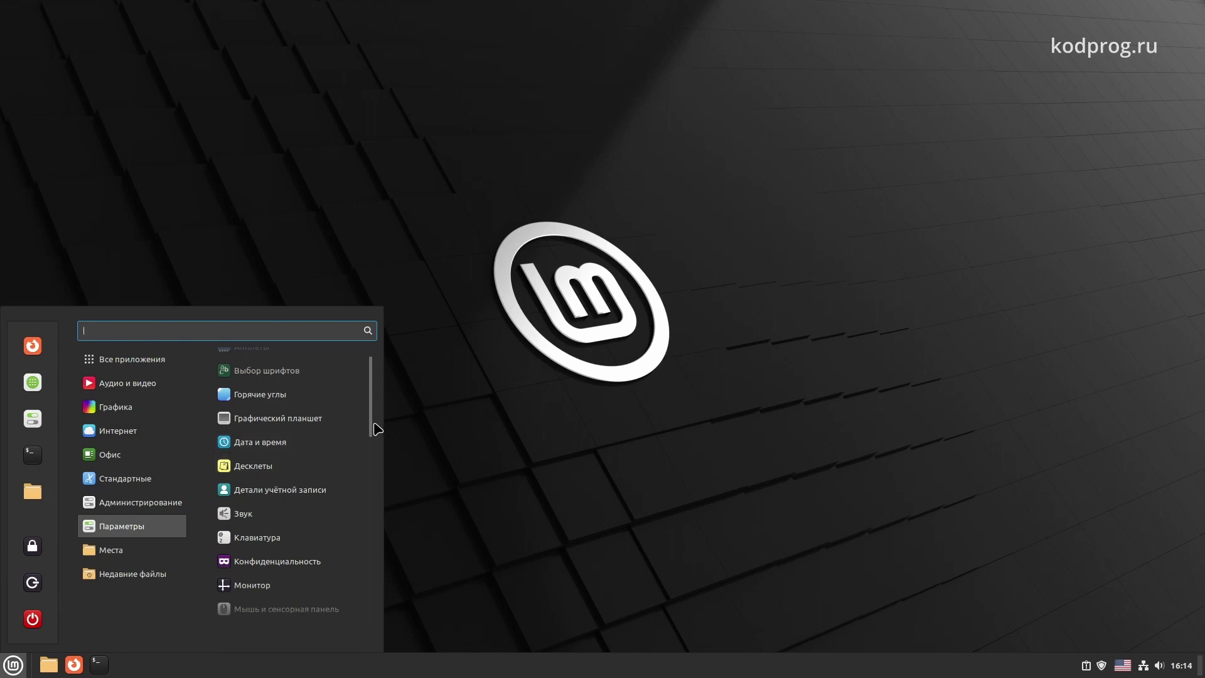
{"action": "left_click_drag", "start_coordinate": [375, 433], "coordinate": [375, 629]}
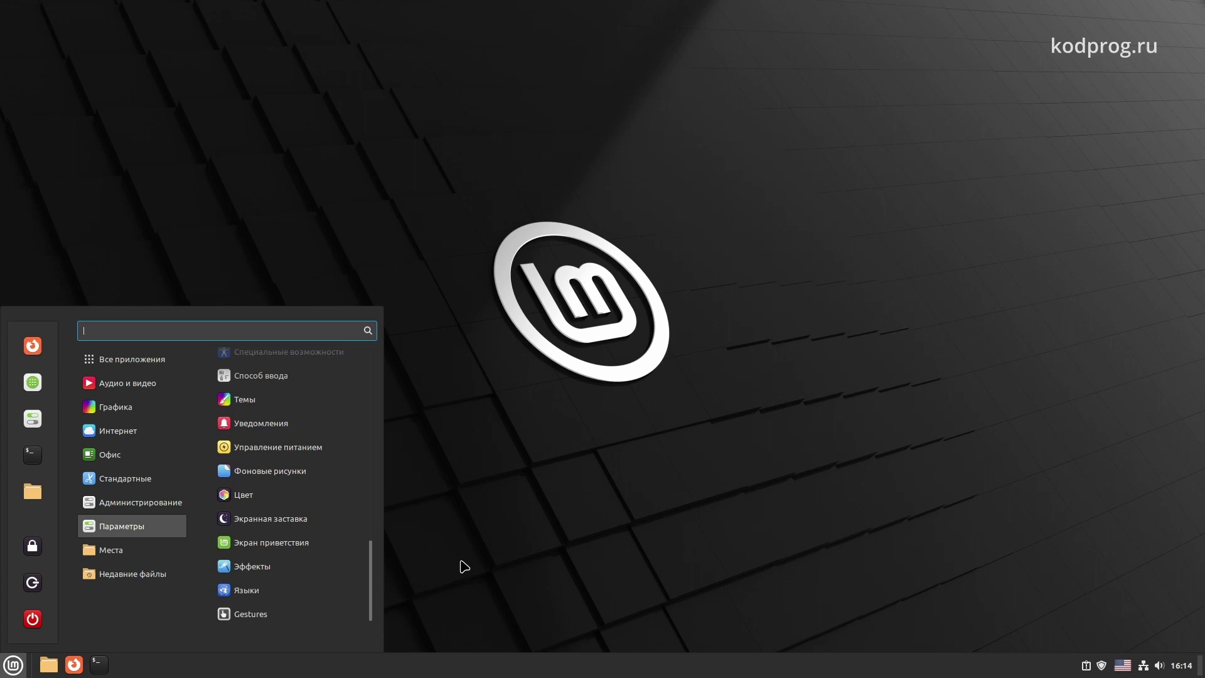
Close the menu and open the desktop icon layout settings via the desktop's Настроить action
{"action": "left_click", "coordinate": [462, 567]}
{"action": "right_click", "coordinate": [535, 412]}
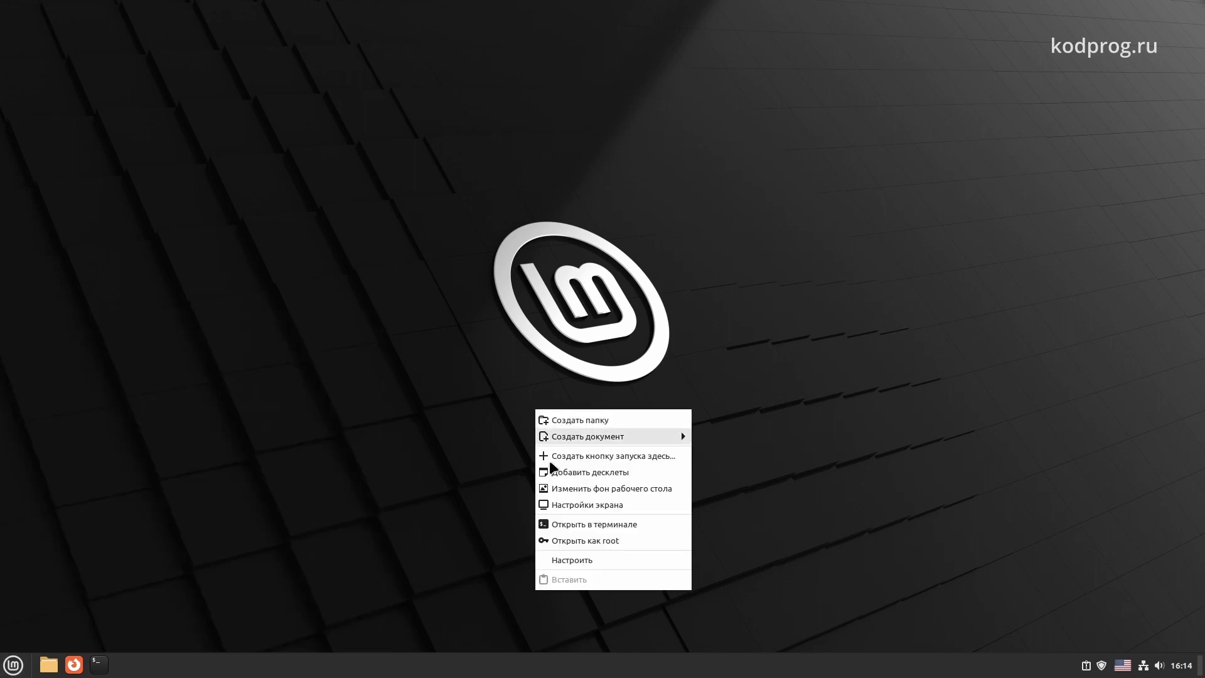
{"action": "left_click", "coordinate": [573, 560]}
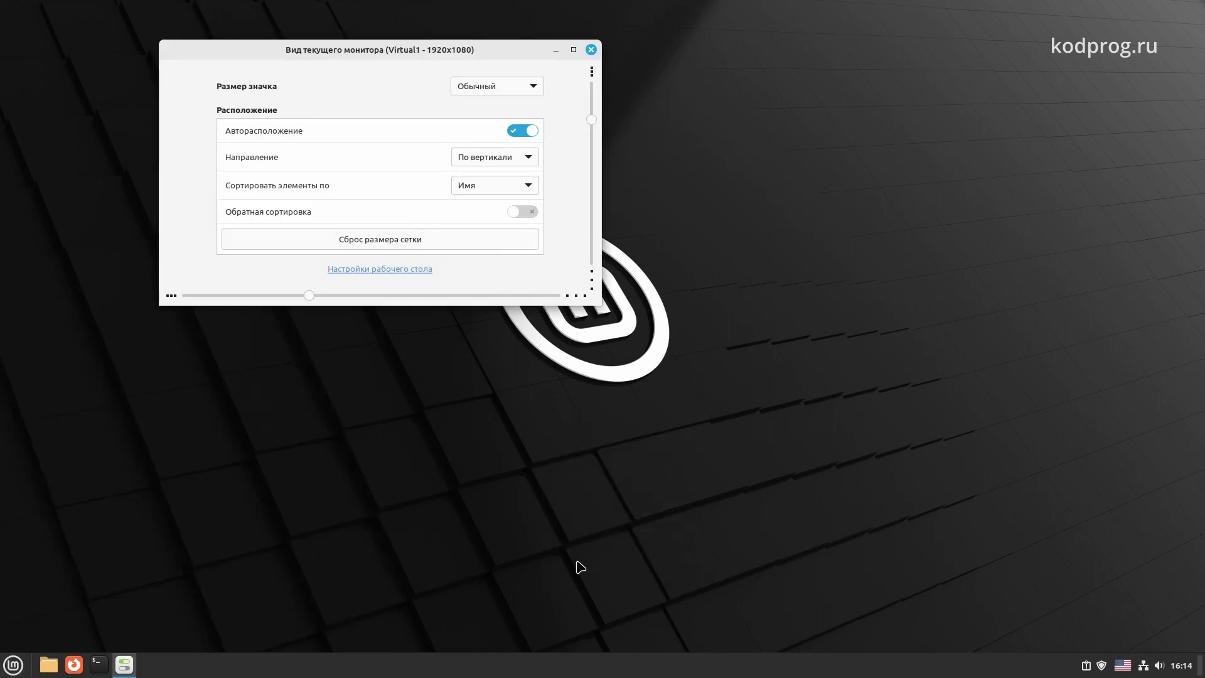
{"action": "left_click_drag", "start_coordinate": [379, 51], "coordinate": [541, 213]}
Open Настройки рабочего стола, switch on the Корзина icon, and close the settings windows
{"action": "left_click", "coordinate": [543, 433]}
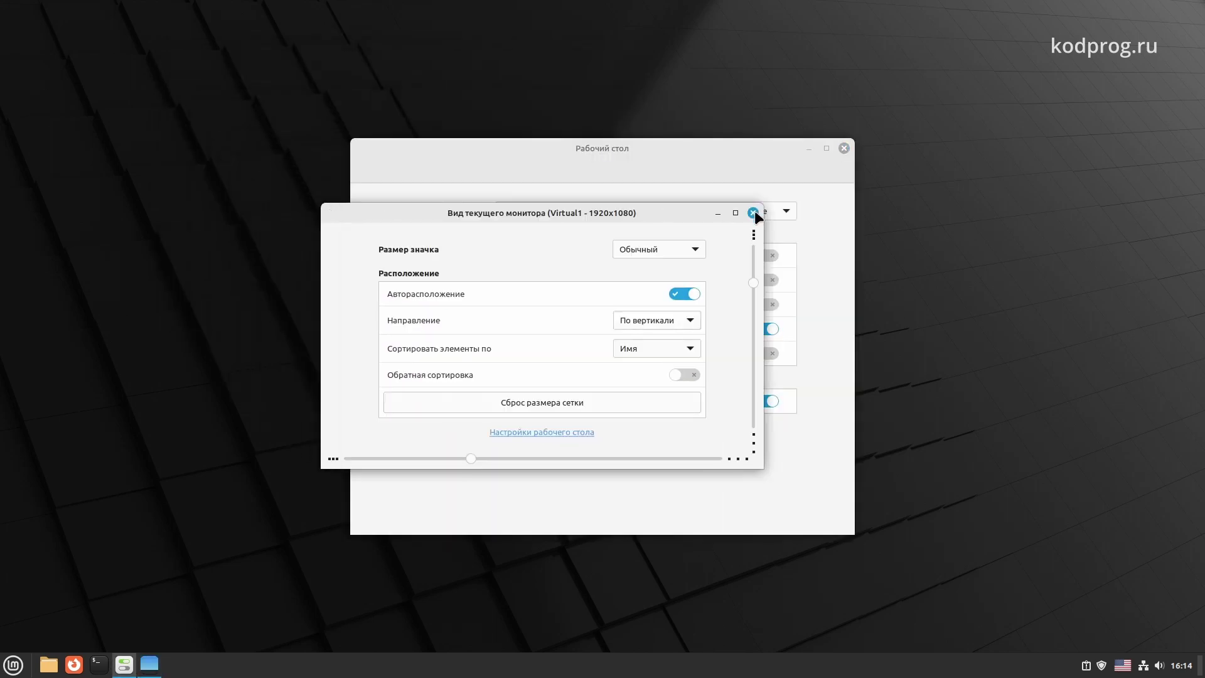
{"action": "left_click", "coordinate": [753, 213]}
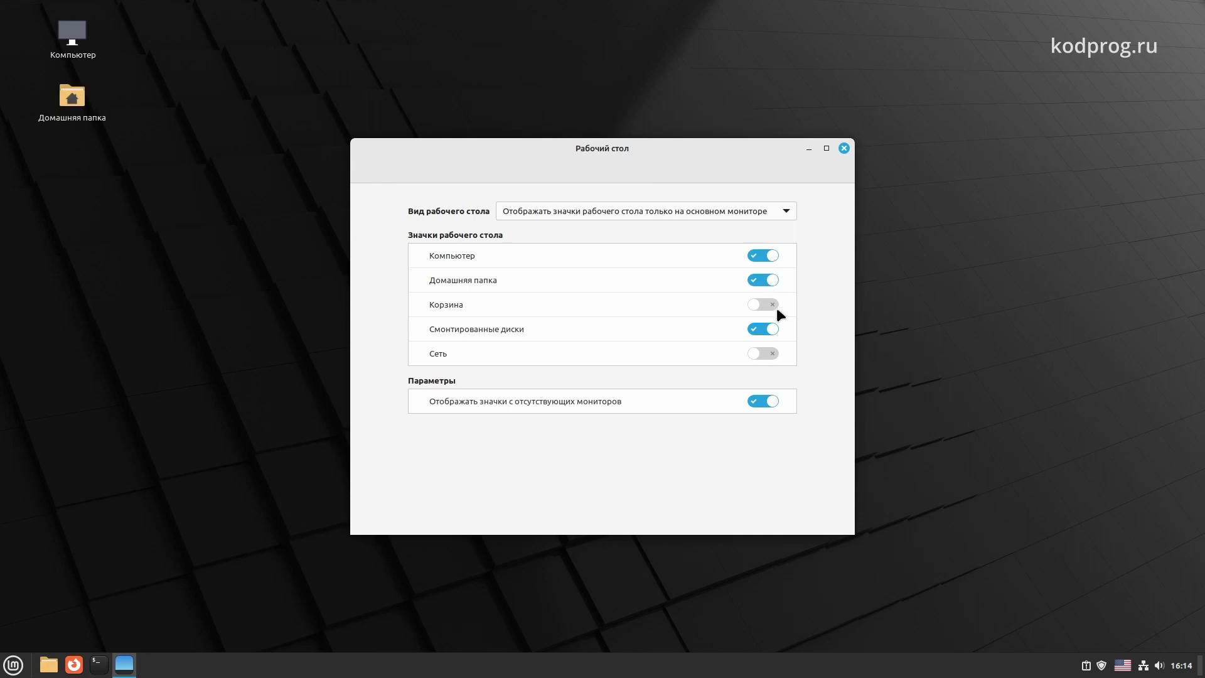
{"action": "left_click", "coordinate": [769, 304]}
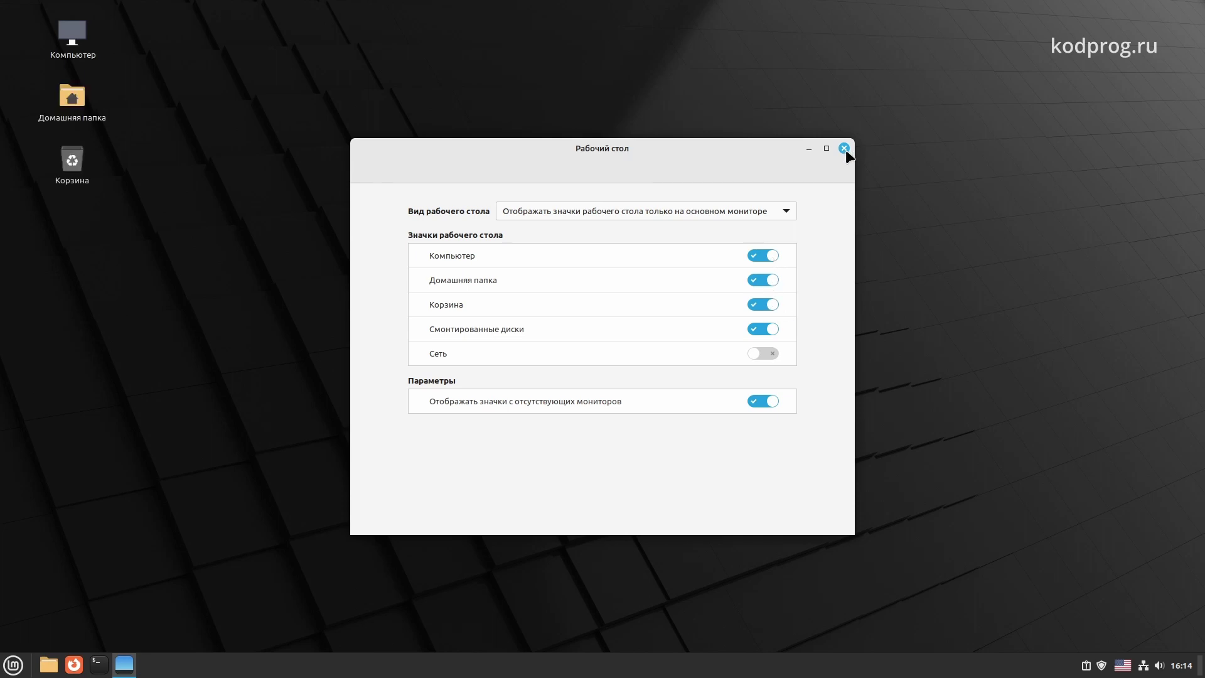
{"action": "left_click", "coordinate": [844, 148]}
{"action": "right_click", "coordinate": [488, 378]}
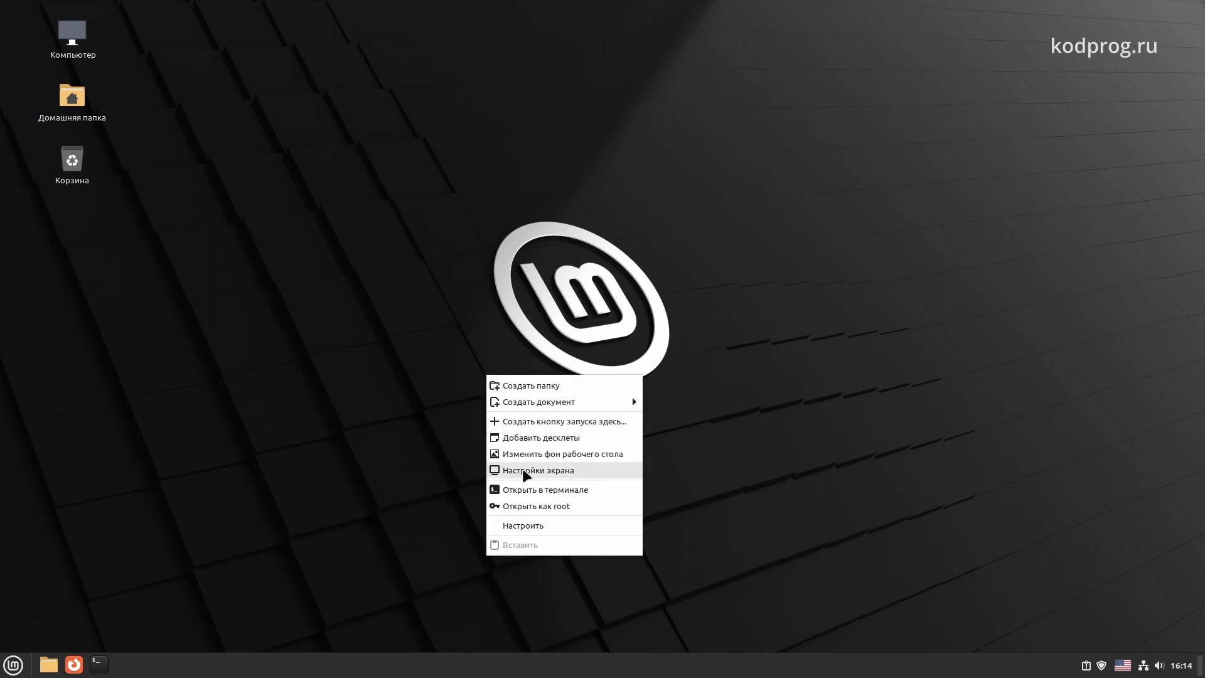
{"action": "left_click", "coordinate": [531, 454]}
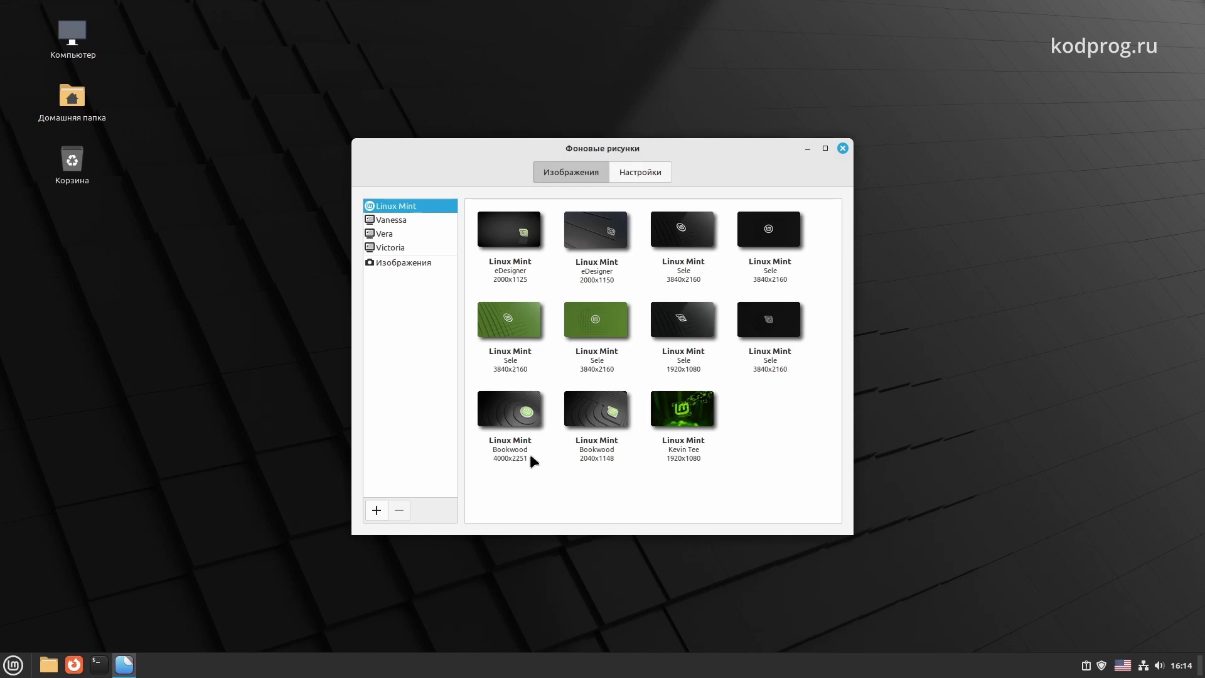
{"action": "key", "text": "alt+F4"}
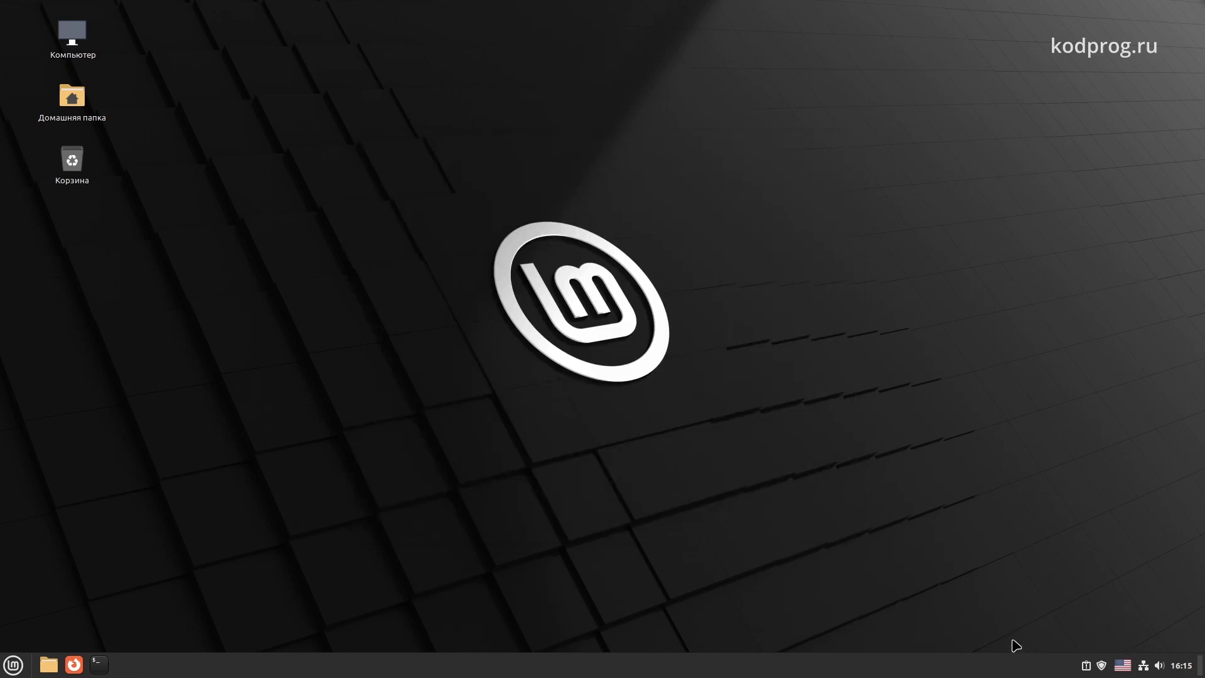
{"action": "left_click", "coordinate": [1086, 665]}
Open System Reports and install the missing Russian language packs, authenticating with the account password
{"action": "left_click", "coordinate": [1092, 672]}
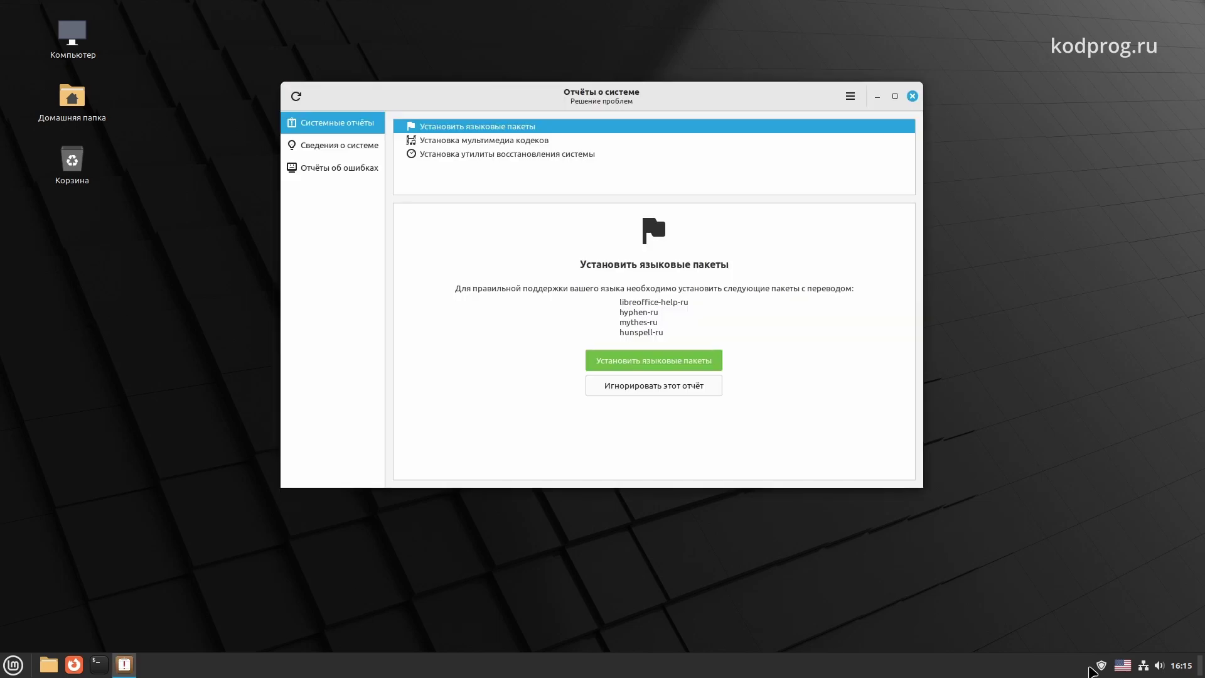
{"action": "left_click", "coordinate": [684, 362]}
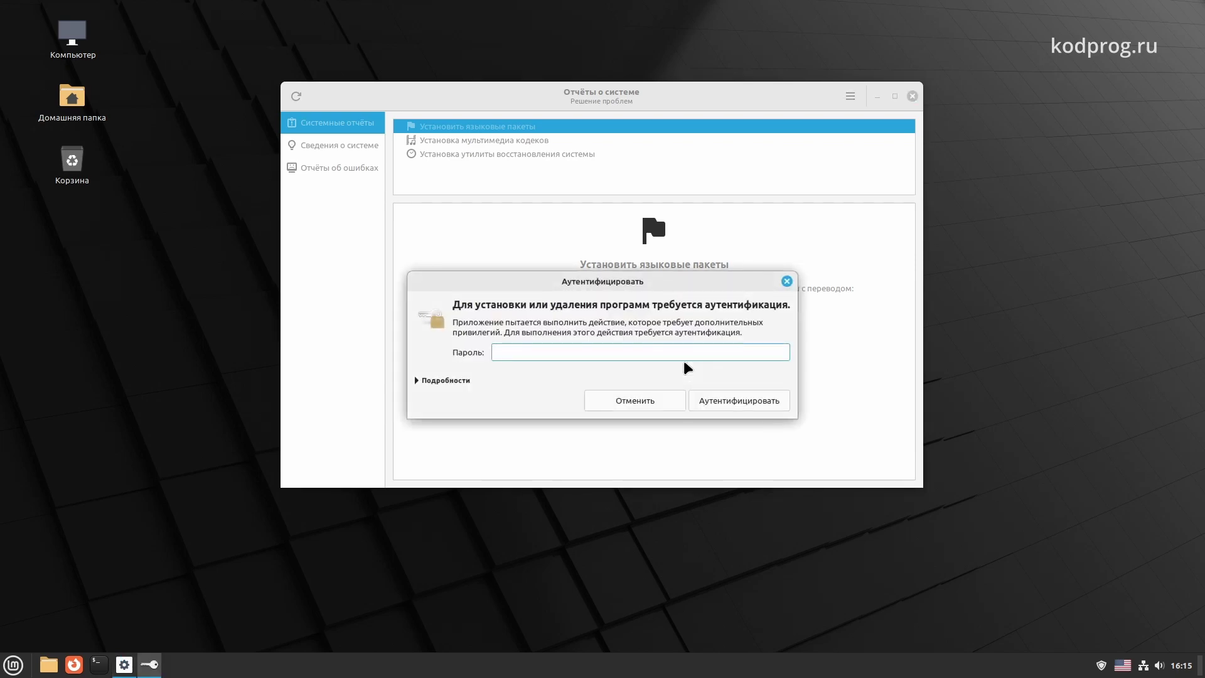
{"action": "type", "text": "••••••••"}
{"action": "left_click", "coordinate": [744, 398]}
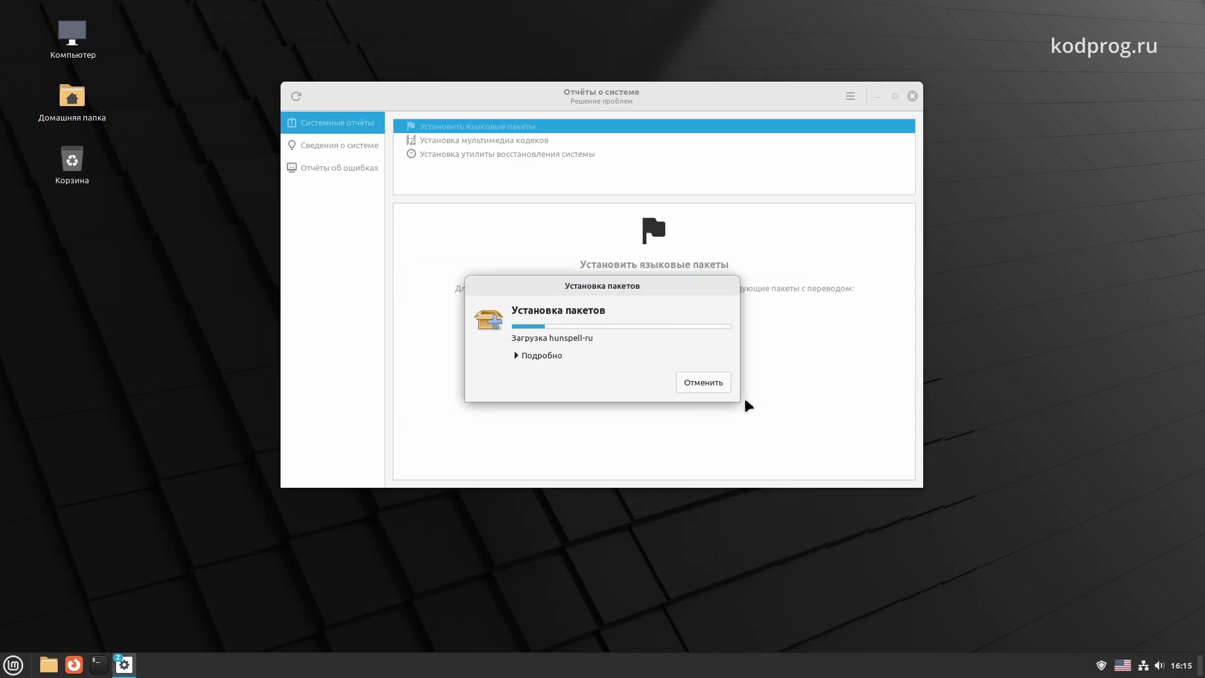